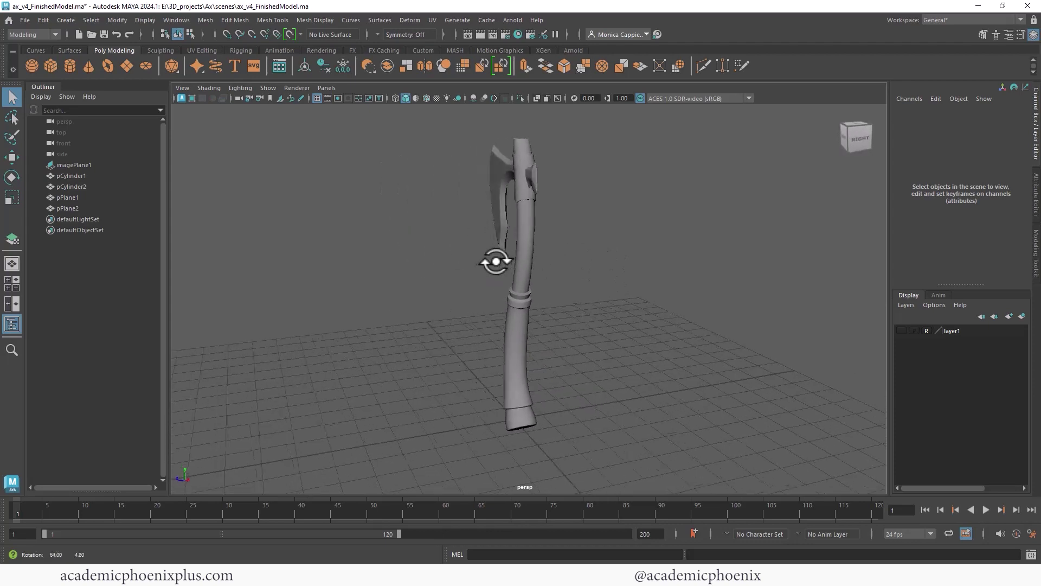
- Select the whole UV shell of the axe blade and unfold it
right_click_drag(693, 345, 694, 353, "shift")
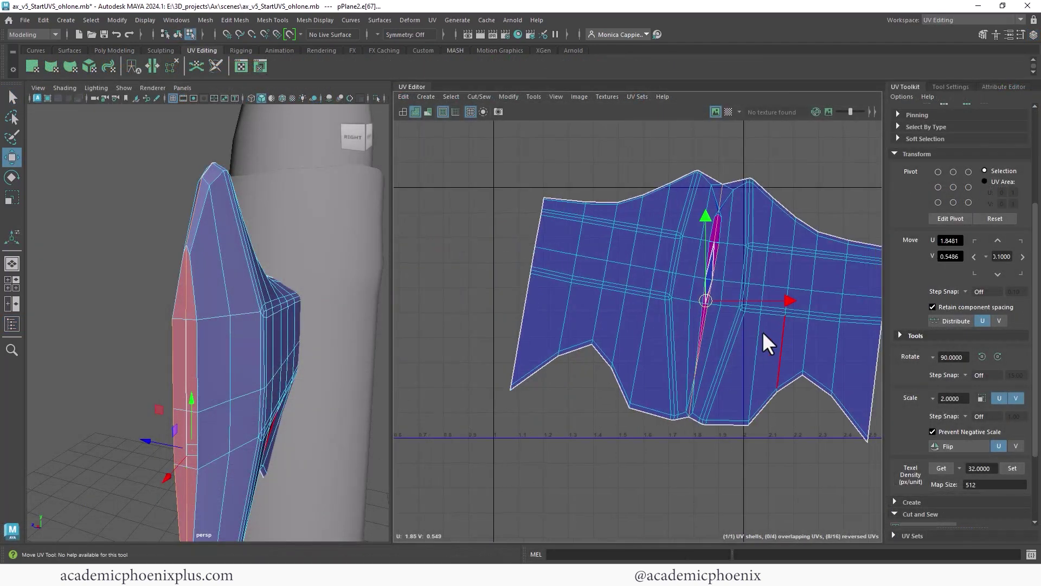
middle_click_drag(762, 330, 659, 341, "alt")
right_click_drag(650, 342, 651, 372)
double_click(641, 373)
right_click(654, 329, "shift")
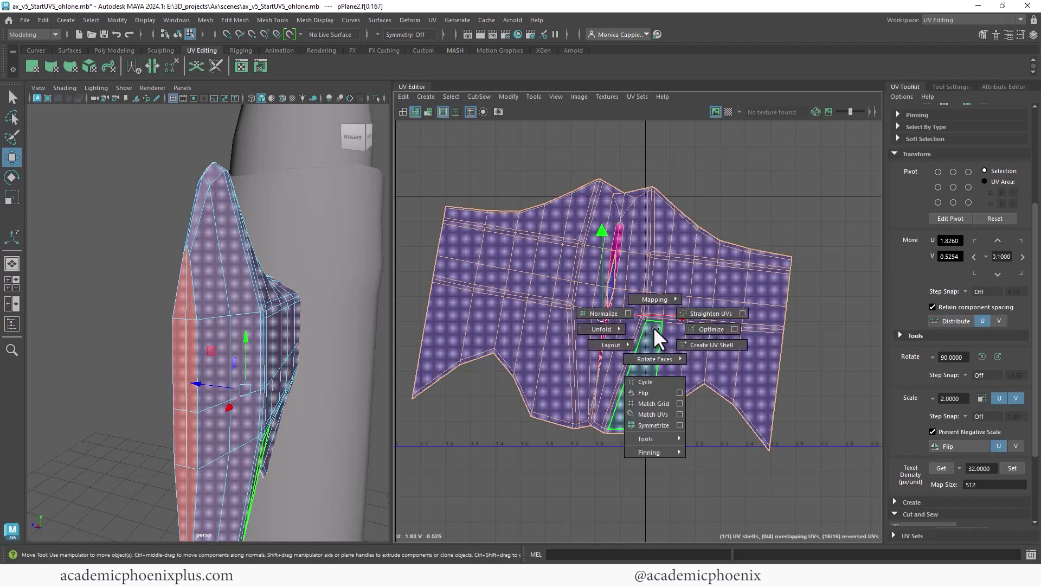
right_click_drag(653, 327, 534, 328, "shift")
- Inspect the unfolded blade with the checker map displayed on it, and hide the checker map again
right_click_drag(732, 326, 607, 328, "alt")
left_click(728, 112)
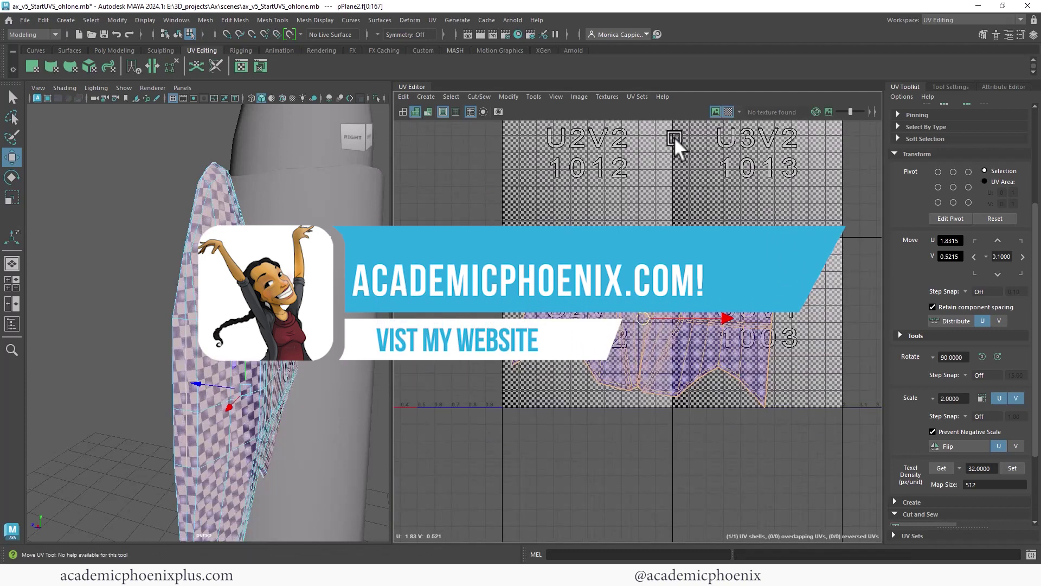
mouse_move(326, 272)
left_mouse_down("alt")
mouse_move(233, 272)
mouse_move(331, 260)
left_mouse_up("alt")
left_click(728, 112)
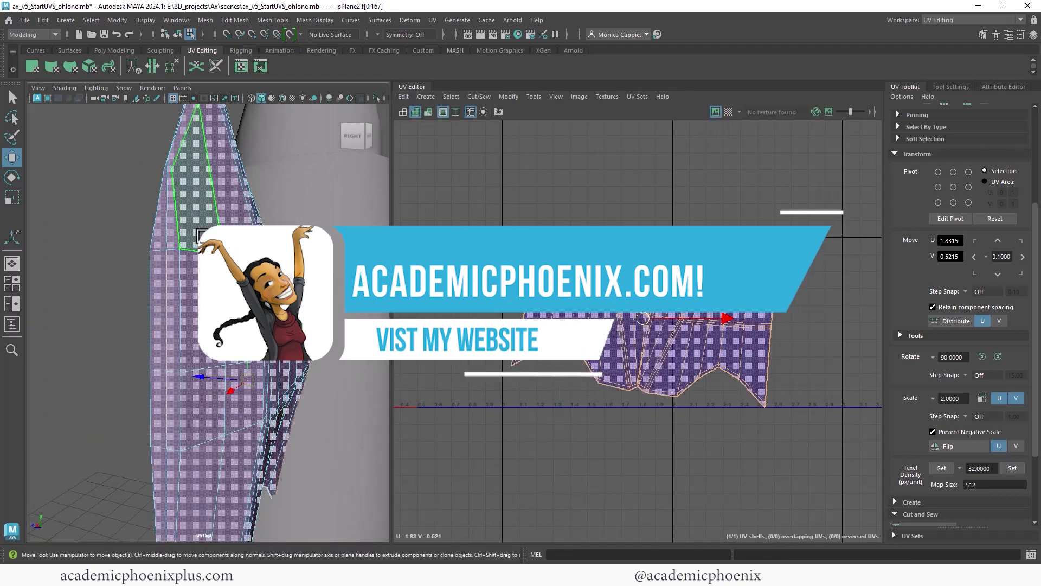
left_click(170, 232)
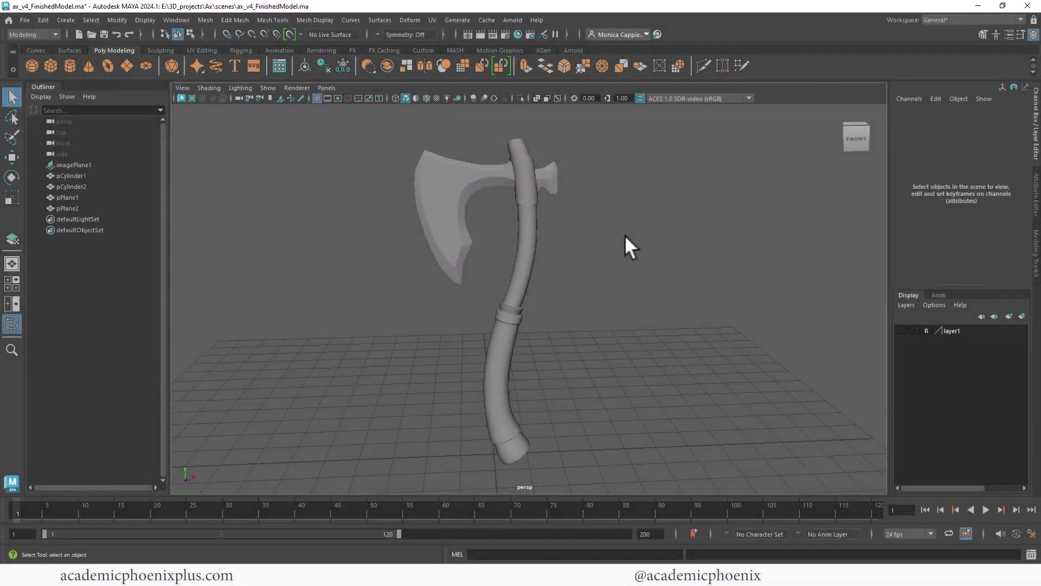
- Switch from the General workspace to the UV Editing workspace
left_click_drag(560, 256, 597, 247, "alt")
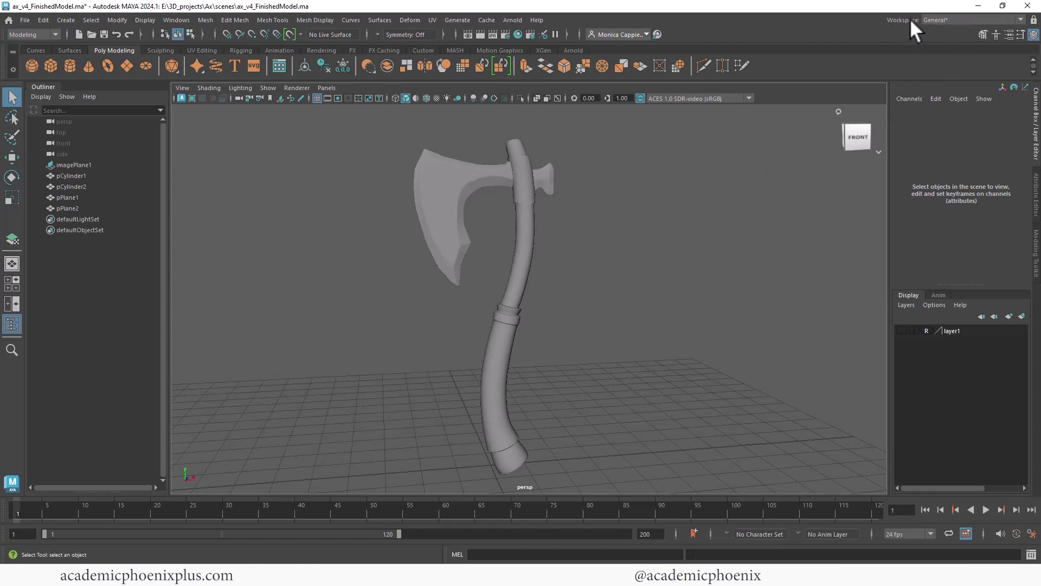
left_click(940, 20)
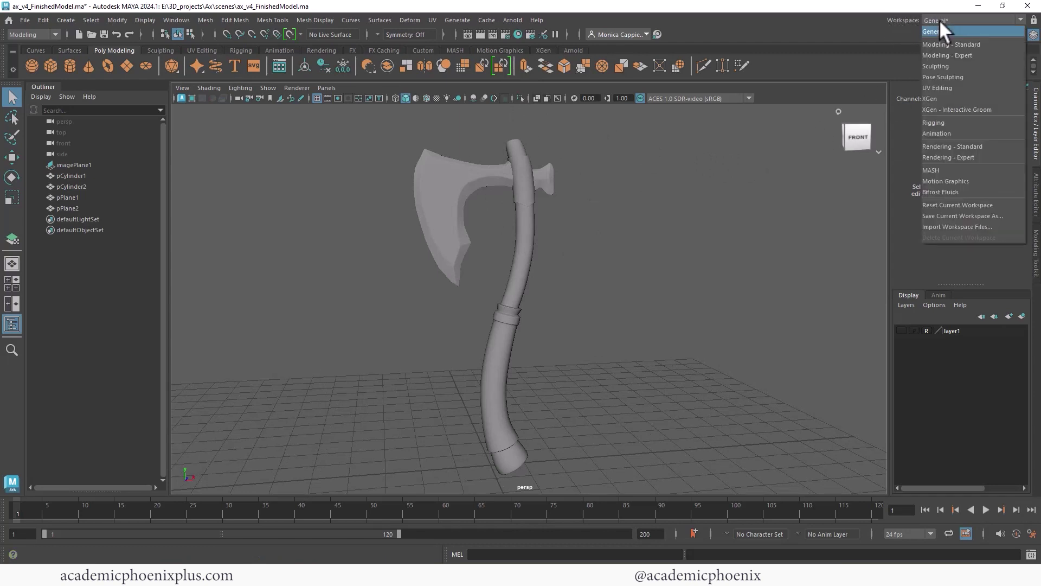
left_click(946, 87)
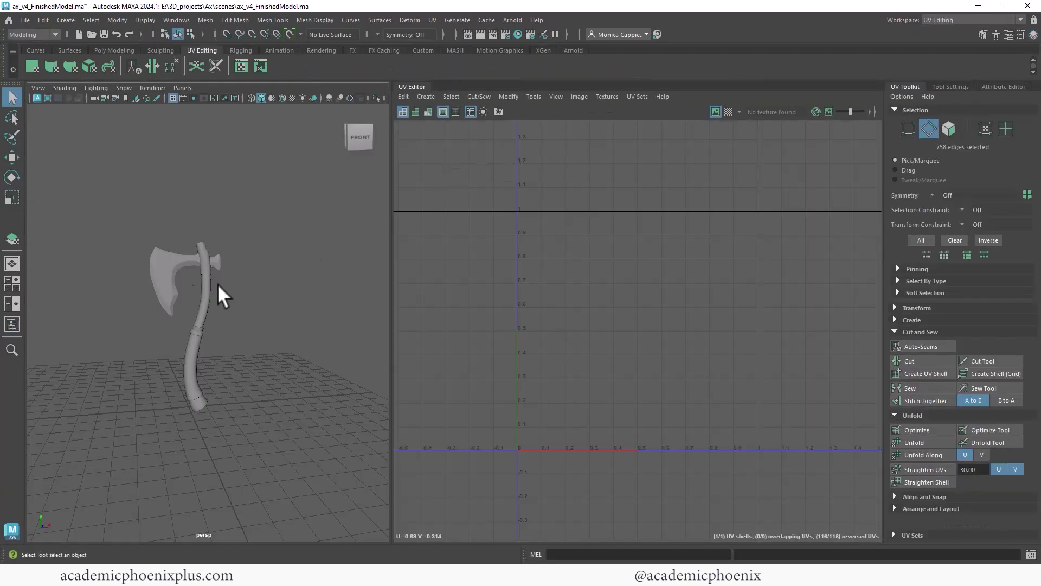
- Select all four parts of the axe, display the checker map on them and inspect the texture distortion up close
left_click_drag(131, 207, 266, 414)
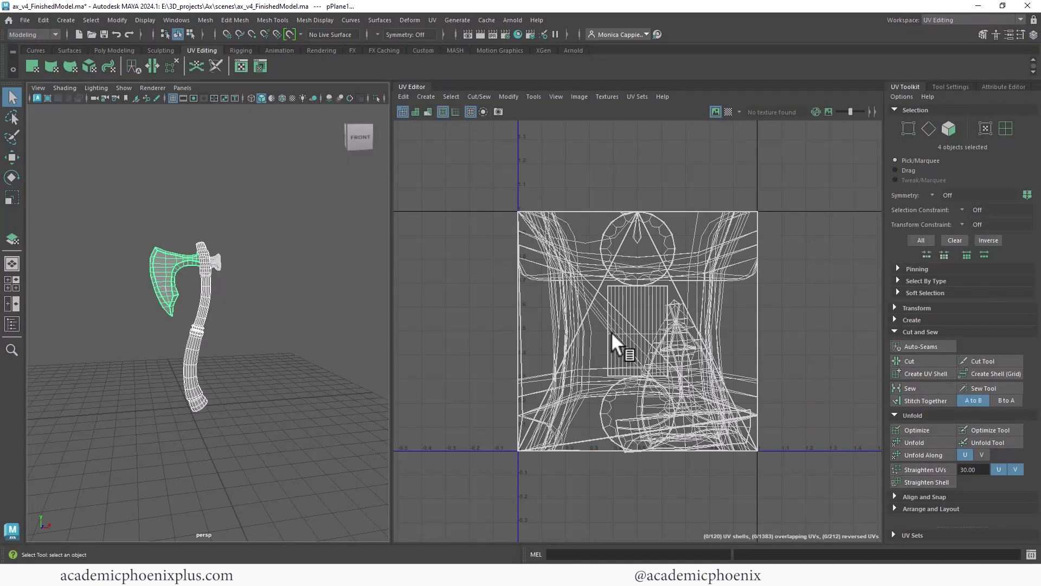
left_click(727, 112)
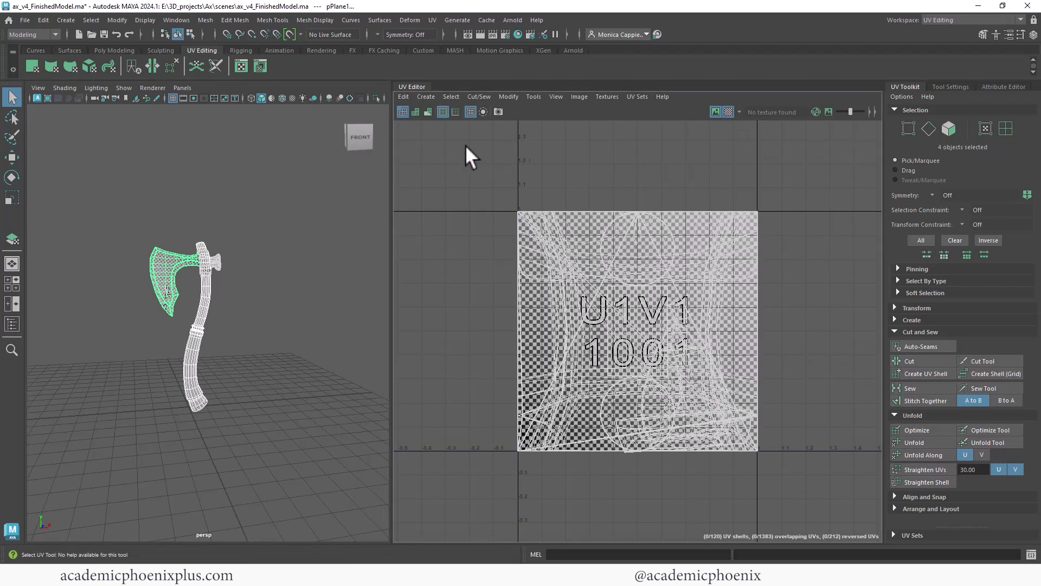
middle_click_drag(163, 204, 196, 211, "alt")
right_click_drag(197, 210, 392, 180, "alt")
middle_click_drag(278, 222, 201, 258, "alt")
left_click_drag(201, 259, 187, 302, "alt")
scroll(185, 304, "up", 2)
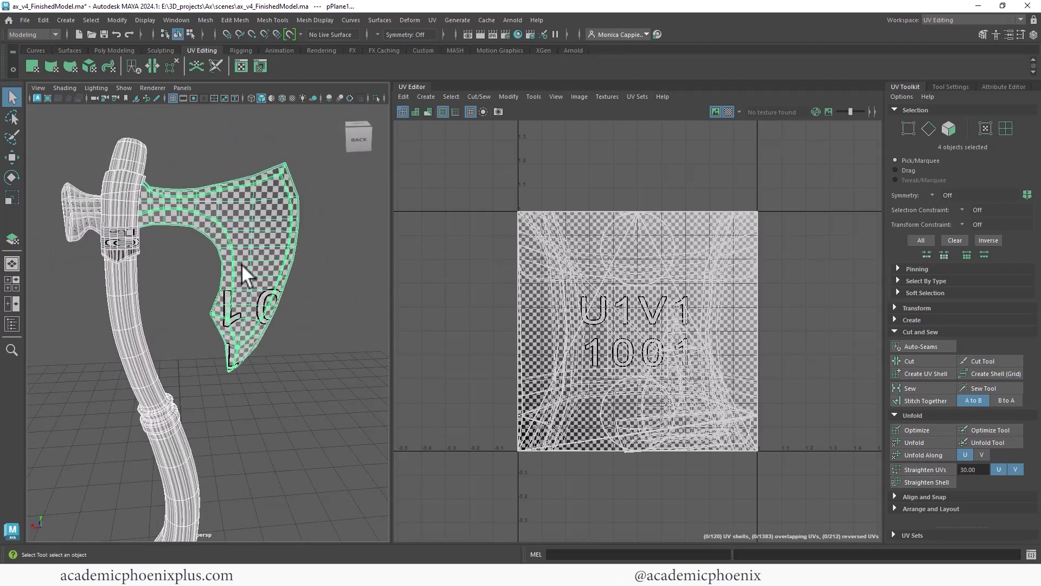
- Select only the axe blade so that just its UVs are shown
left_click_drag(243, 274, 310, 251, "alt")
left_click(276, 288)
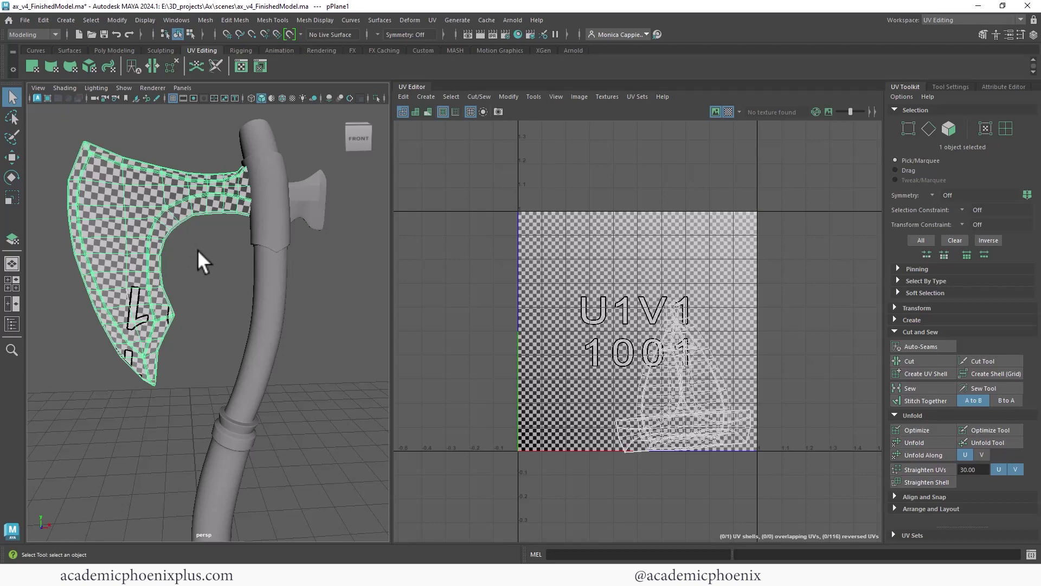
left_click_drag(174, 239, 199, 249, "alt")
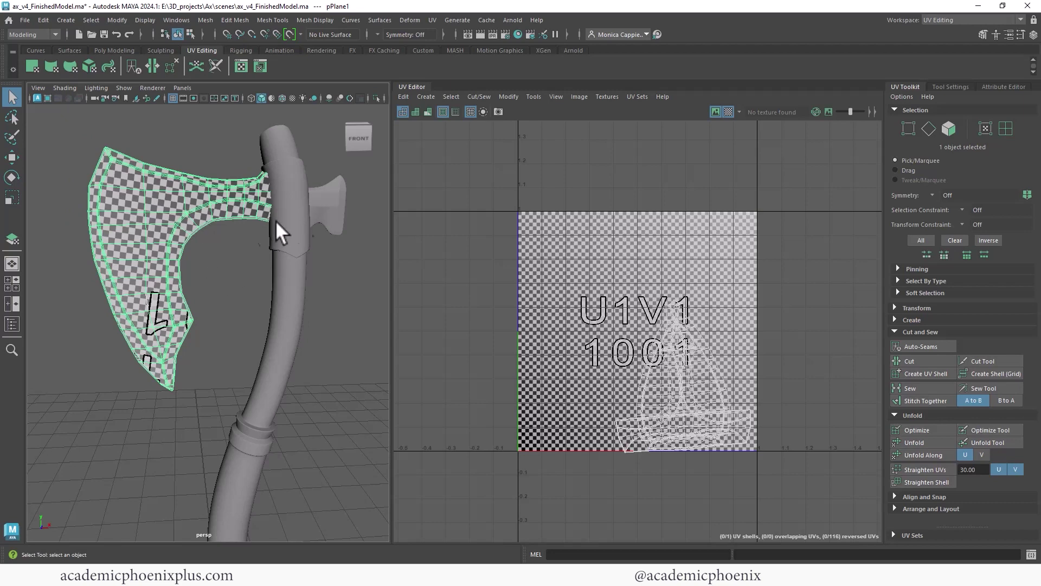
left_click_drag(275, 219, 202, 229, "alt")
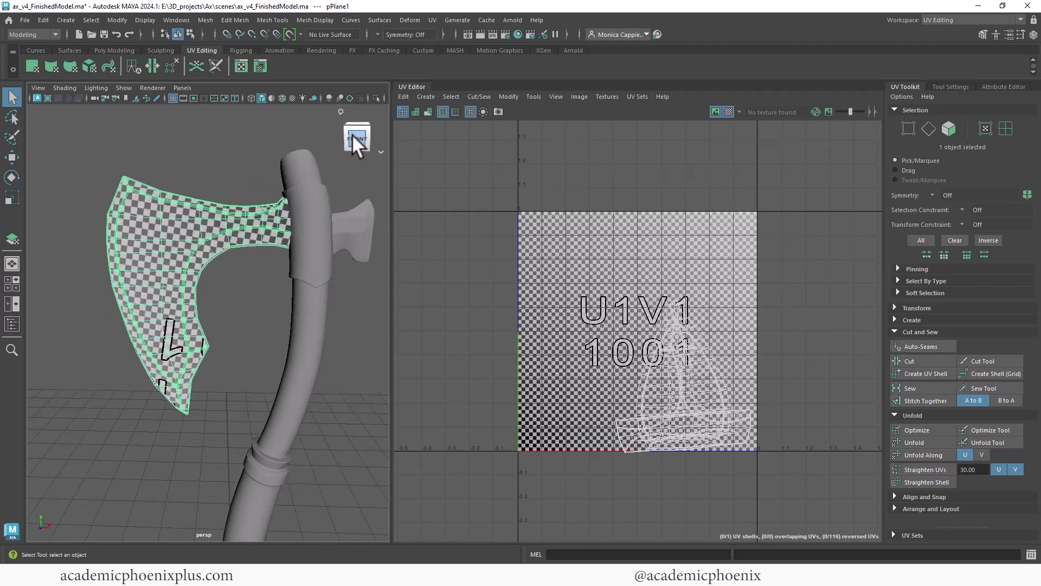
- Hide the ViewCube from the viewport's heads-up display
left_click(145, 20)
mouse_move(201, 61)
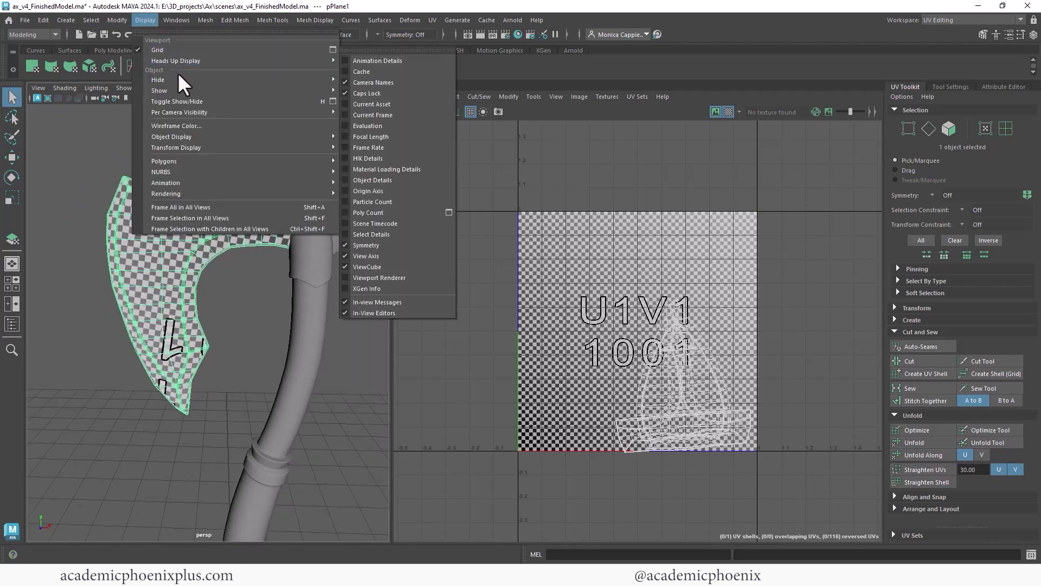
left_click(353, 264)
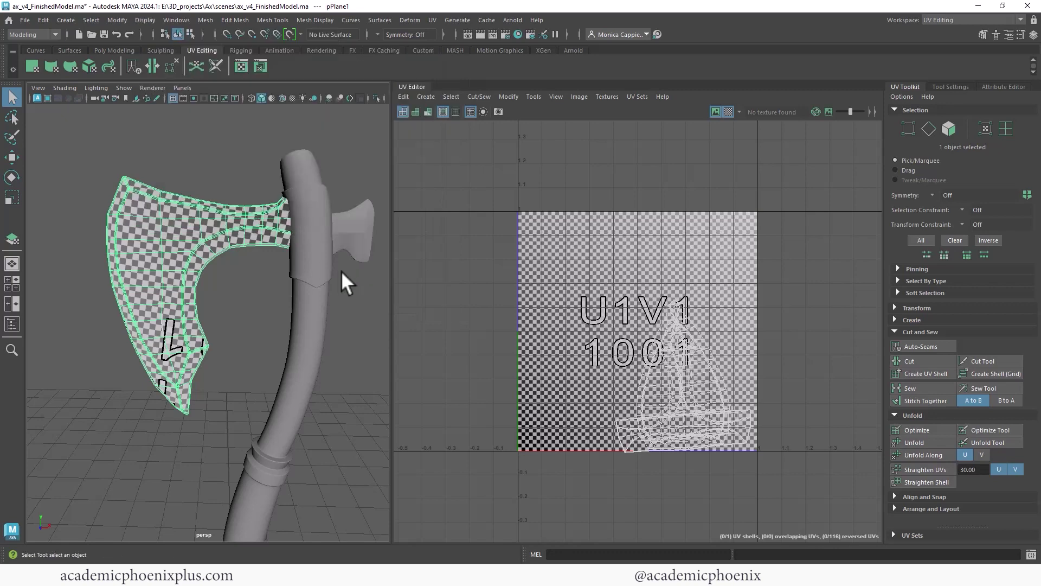
- Turn off the checker map and examine the blade's original UV layout against its wireframe
left_click_drag(220, 230, 190, 246, "alt")
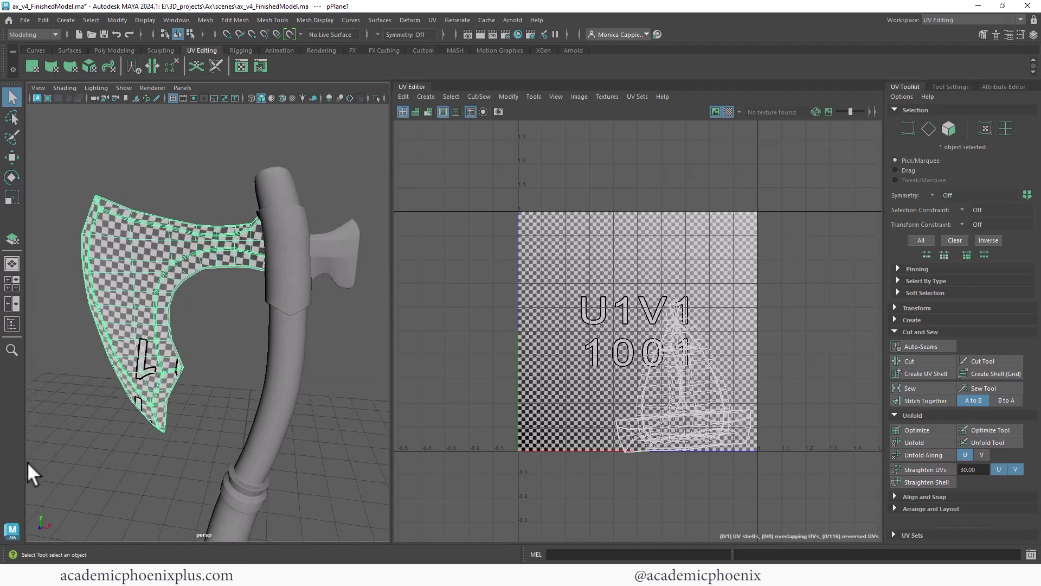
left_click_drag(276, 195, 199, 236, "alt")
scroll(705, 374, "up", 4)
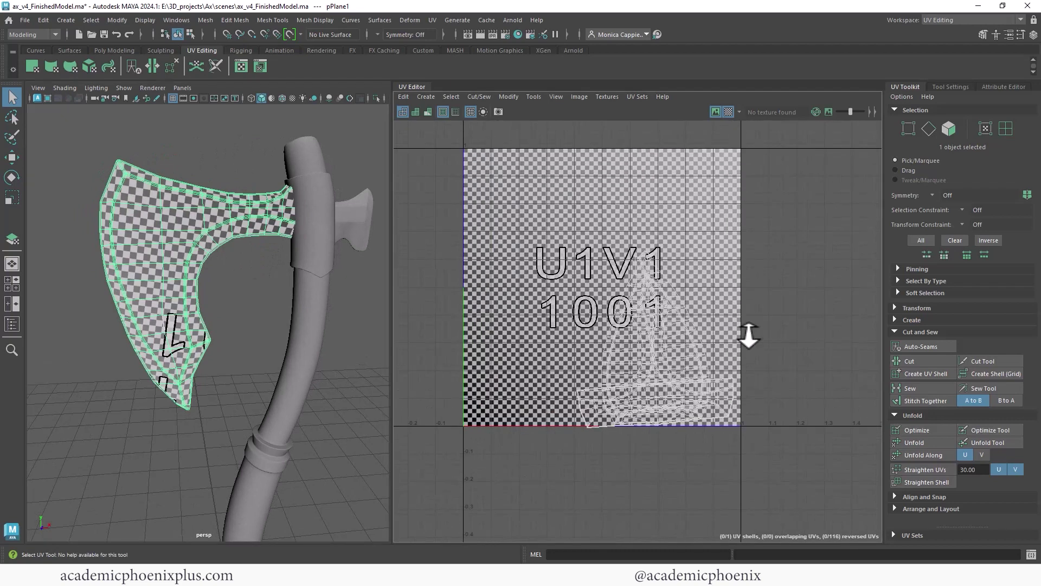
left_click(728, 112)
middle_click_drag(653, 241, 645, 214, "alt")
right_click_drag(659, 228, 684, 235, "alt")
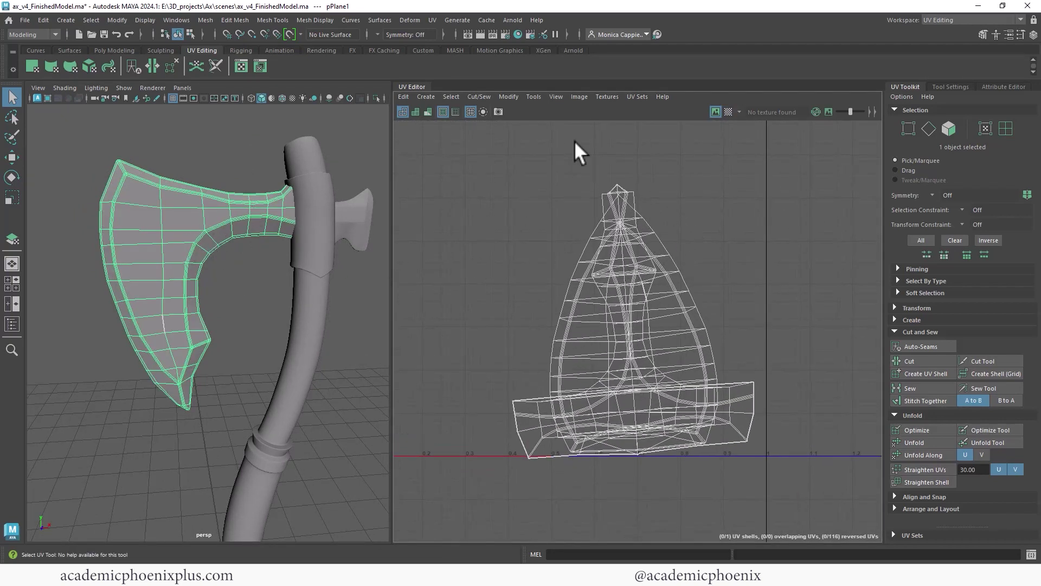
left_click(728, 111)
left_click(728, 111)
right_click_drag(688, 271, 607, 225, "alt")
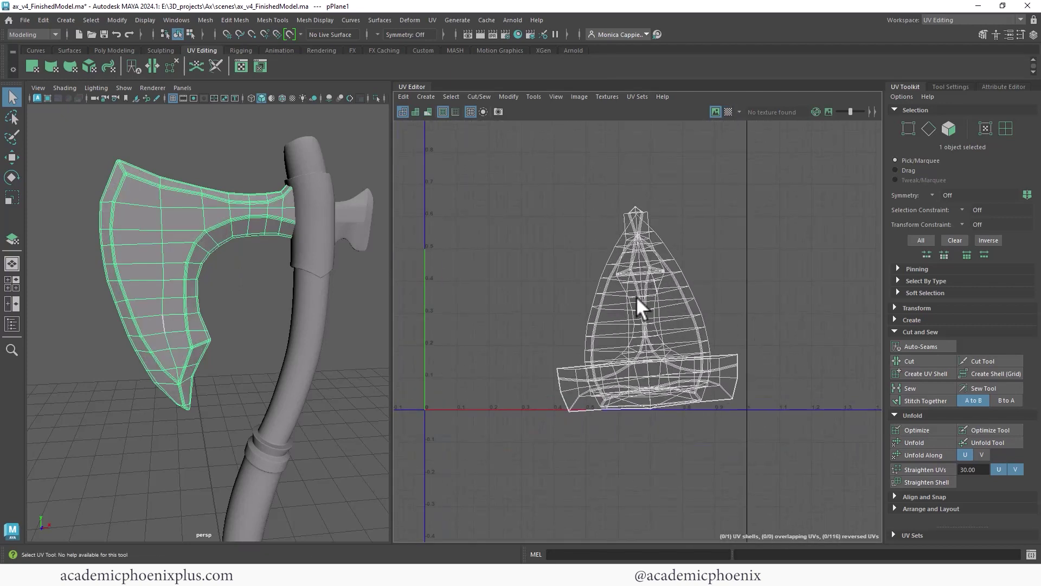
- Open the Planar Mapping options for the blade, reset the settings and enable keeping the image width/height ratio
left_click(432, 20)
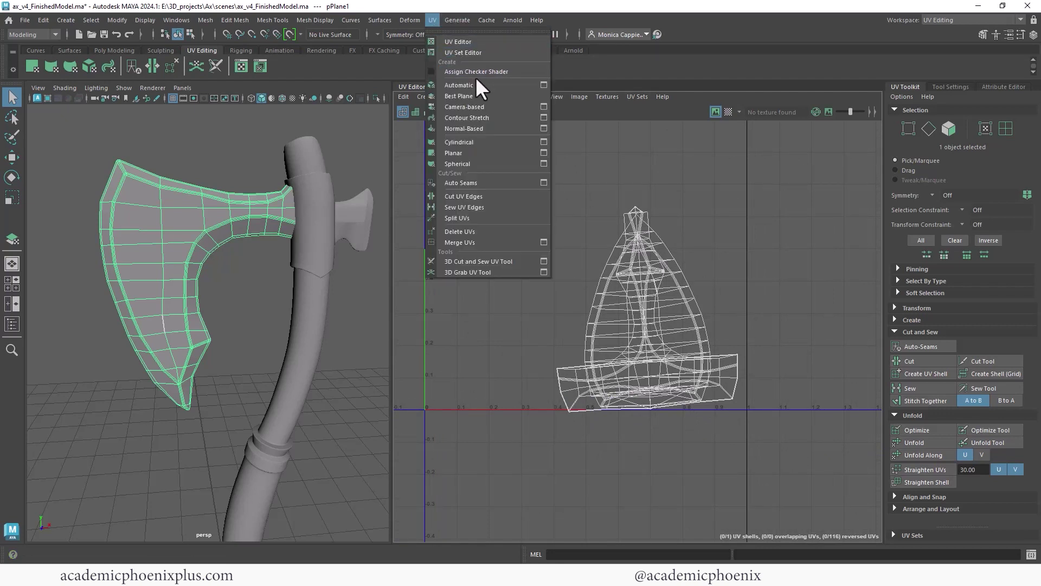
left_click(545, 152)
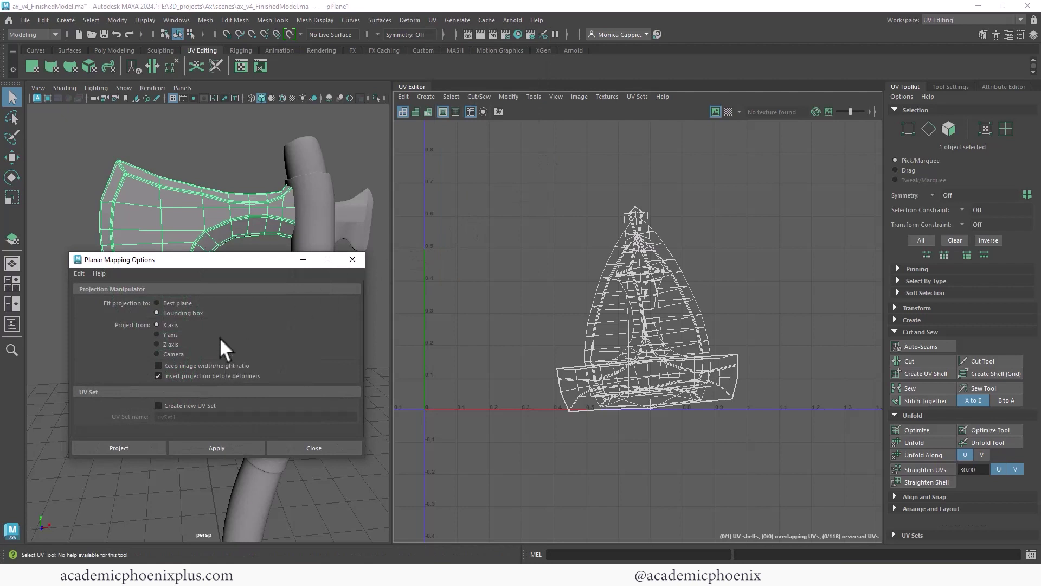
left_click(79, 273)
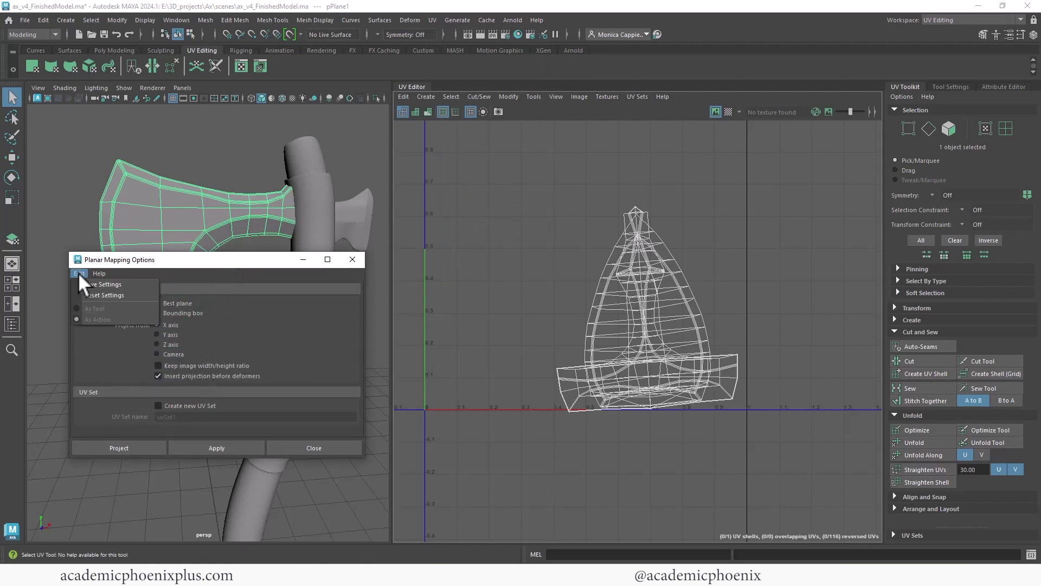
left_click(86, 294)
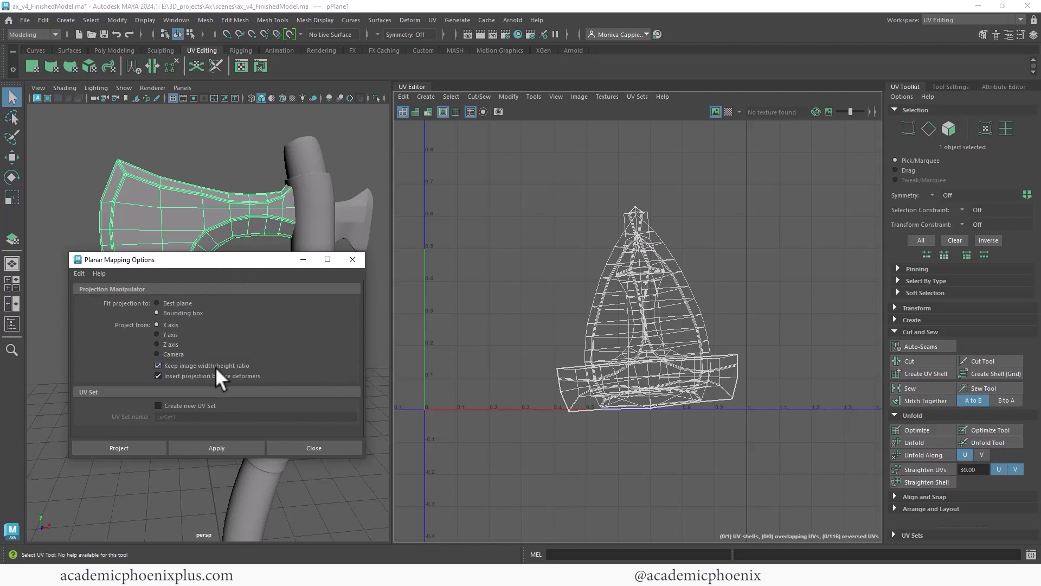
left_click_drag(258, 259, 577, 176)
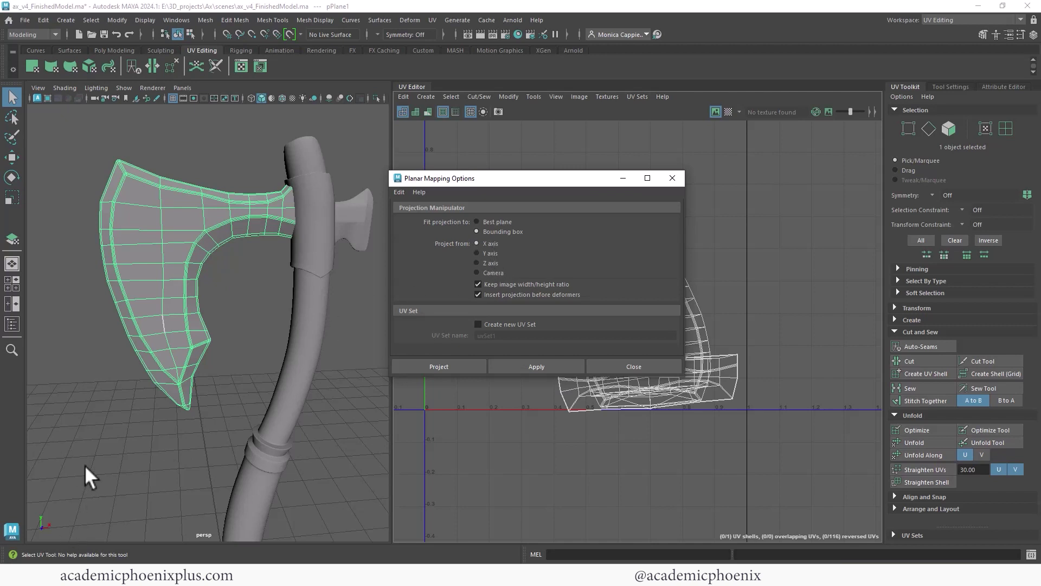
- Apply the planar mapping to the blade, projected from the Z axis, and close the options
left_click_drag(99, 383, 70, 430, "alt")
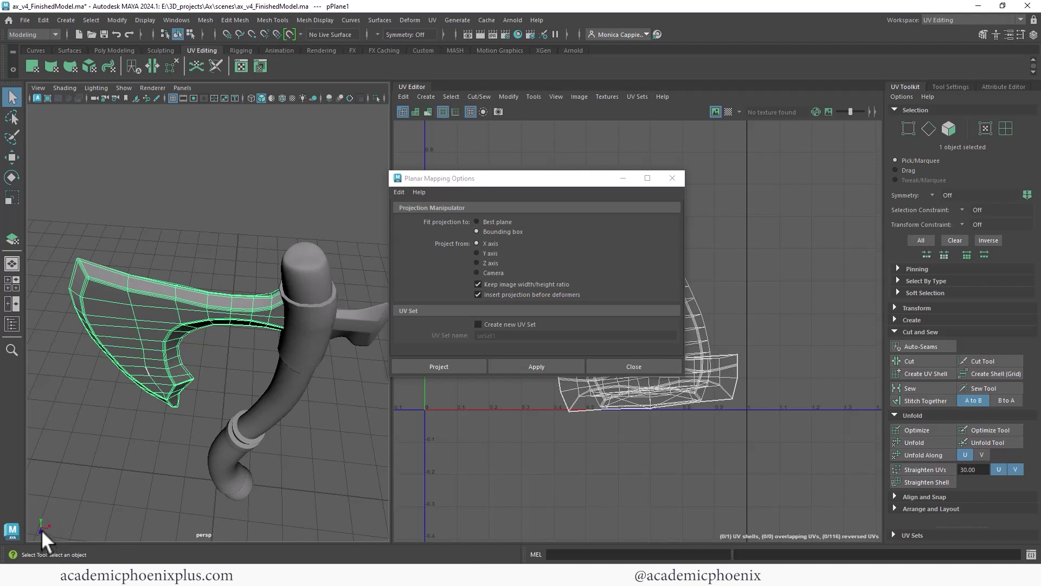
left_click_drag(40, 533, 194, 259, "alt")
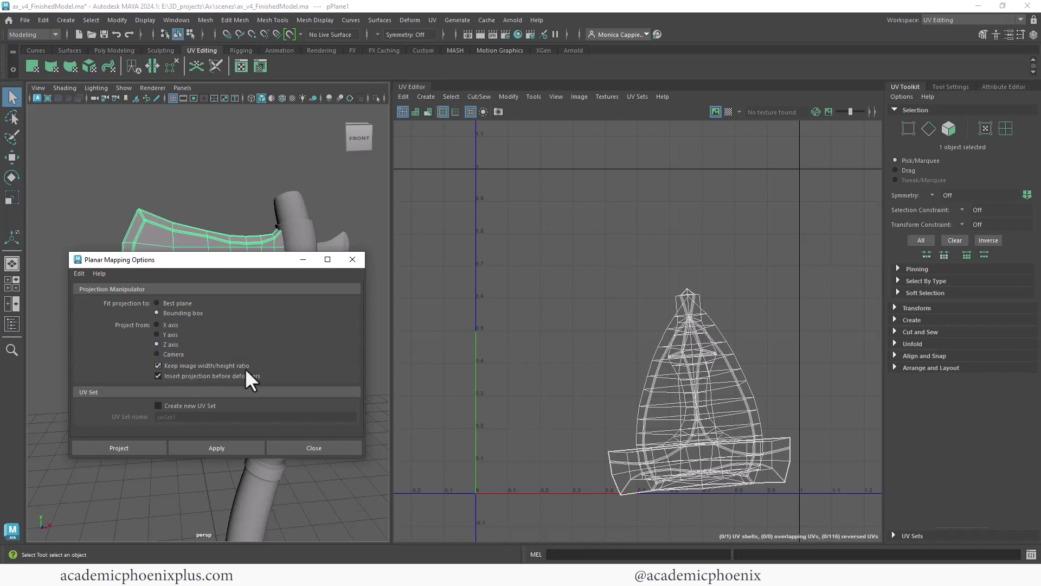
left_click(217, 443)
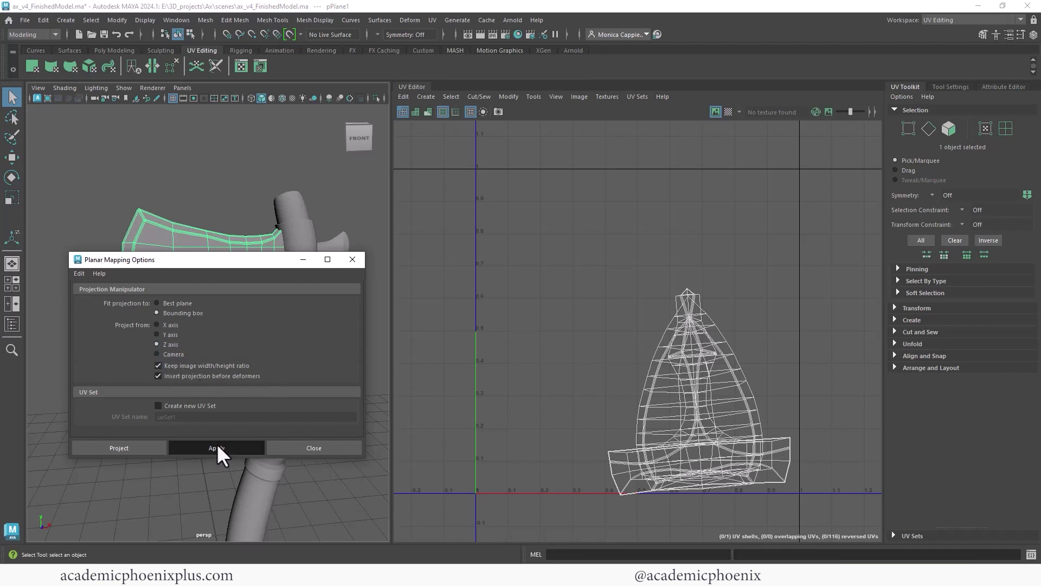
left_click(353, 259)
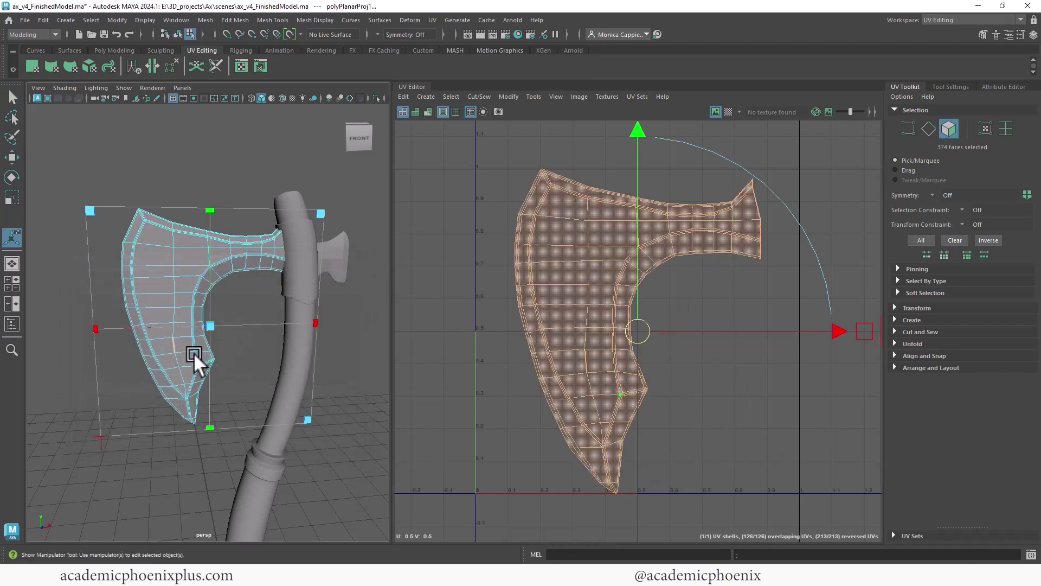
- Display the checker map on the blade and compare the projection on its front and back sides
left_click(716, 111)
left_click_drag(139, 290, 347, 291, "alt")
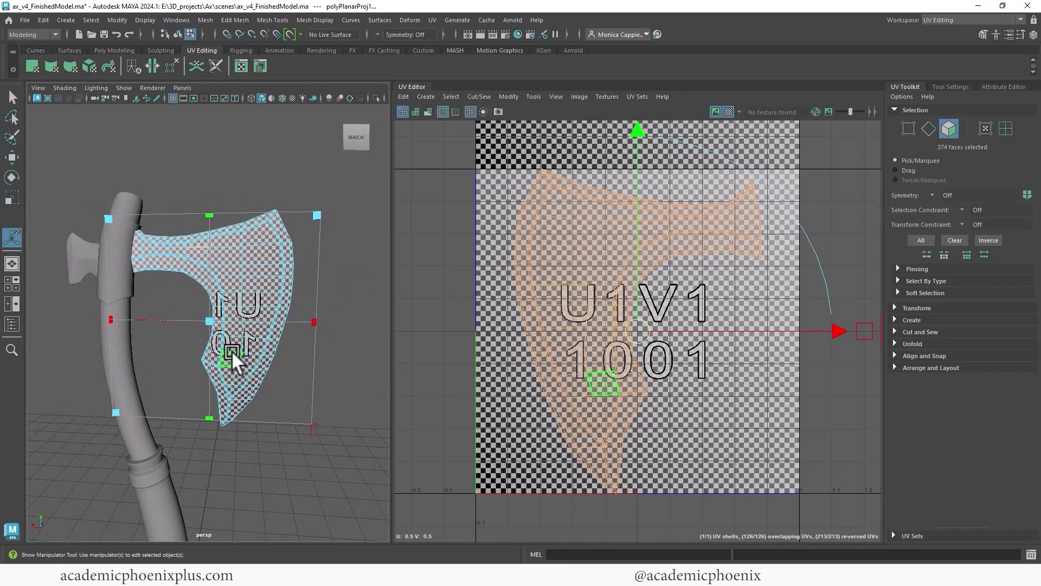
left_click_drag(232, 343, 159, 297, "alt")
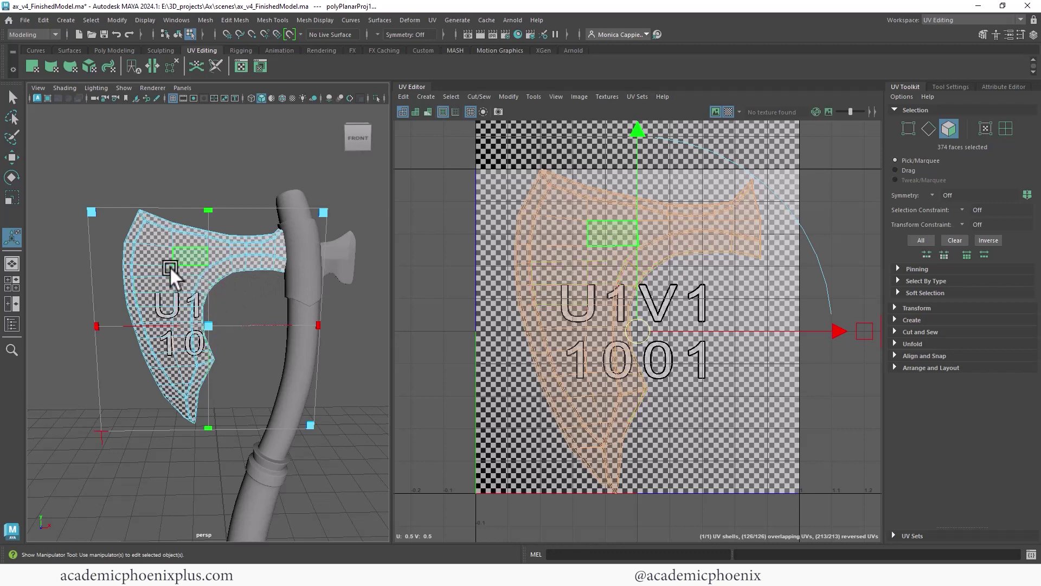
left_click_drag(207, 301, 250, 279, "alt")
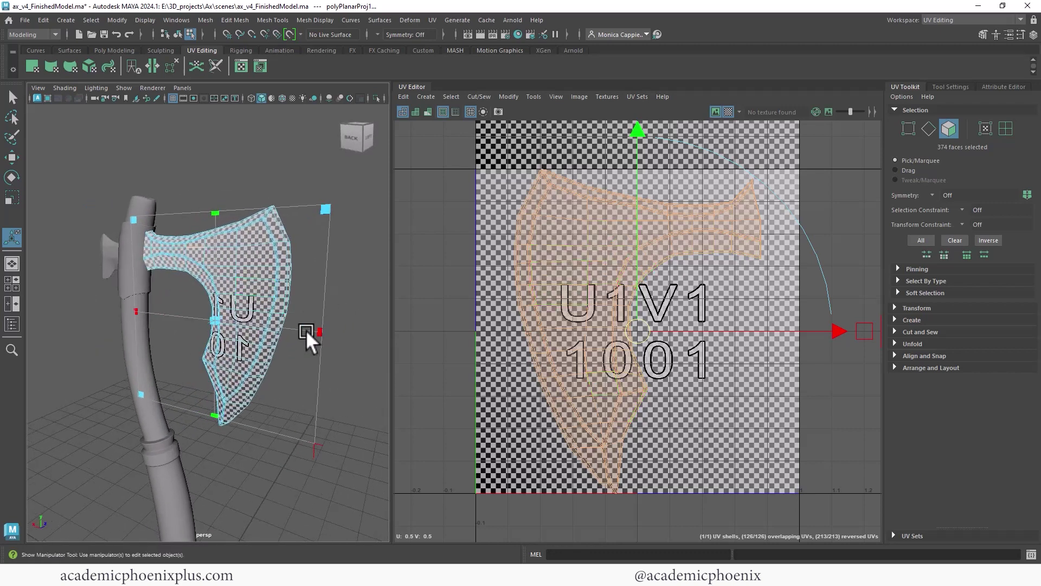
left_click_drag(308, 330, 122, 330, "alt")
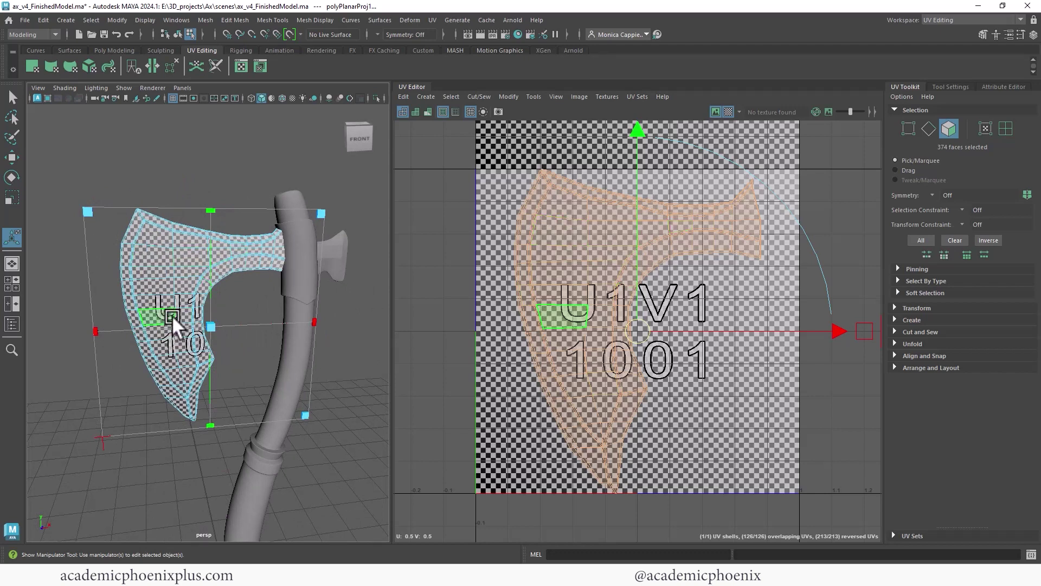
left_click_drag(162, 344, 327, 337, "alt")
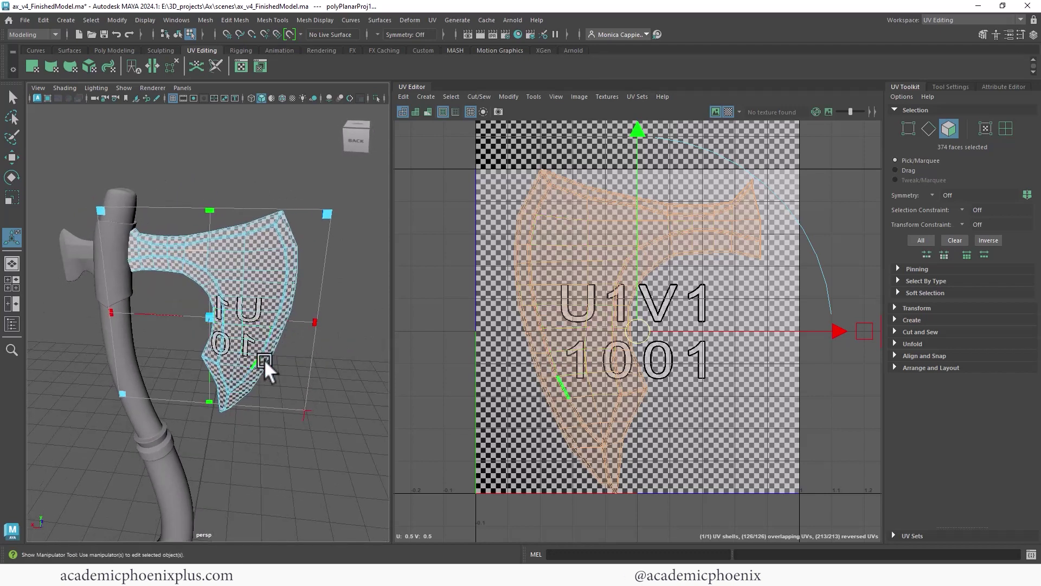
left_click_drag(265, 359, 132, 324, "alt")
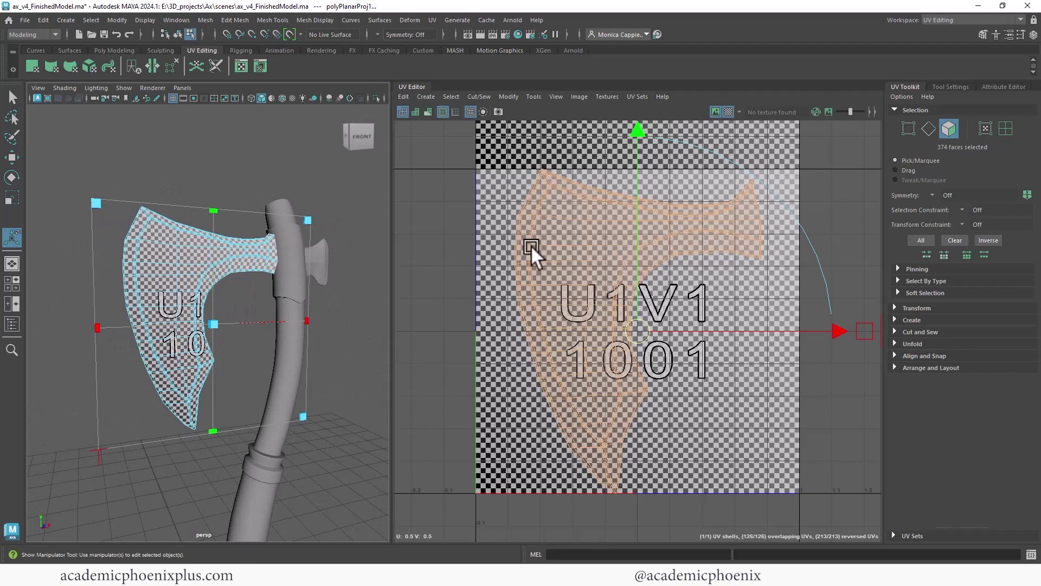
- Select the edge loop running around the blade's rim, hide the checker map and cut the UVs along that loop
left_click_drag(242, 228, 210, 265, "alt")
right_click_drag(204, 269, 207, 246)
left_click_drag(207, 246, 244, 276, "alt")
right_click_drag(244, 275, 321, 243, "alt")
middle_click_drag(242, 245, 196, 270, "alt")
left_click_drag(196, 270, 205, 283, "alt")
double_click(200, 288)
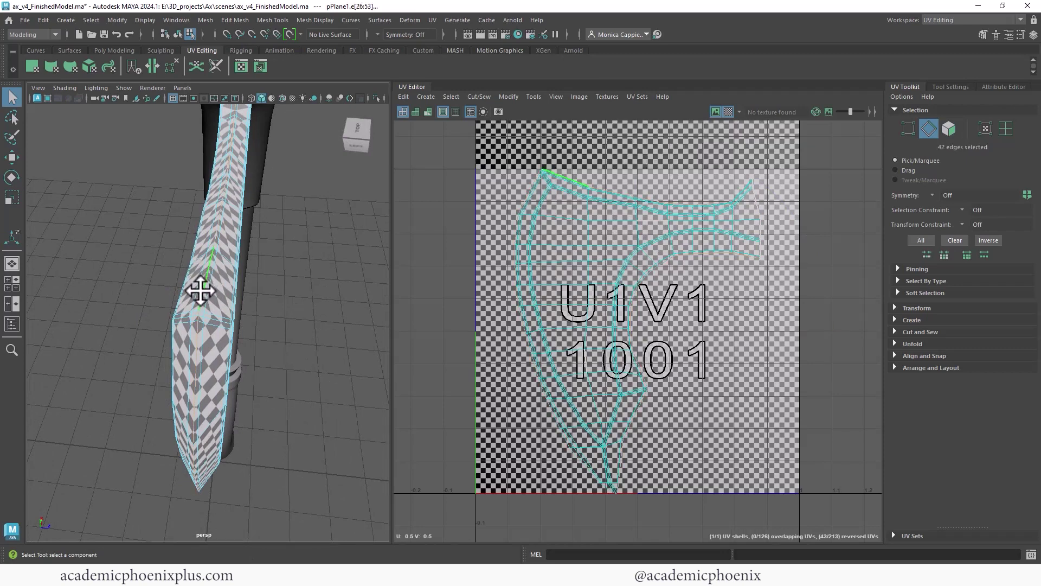
left_click(728, 112)
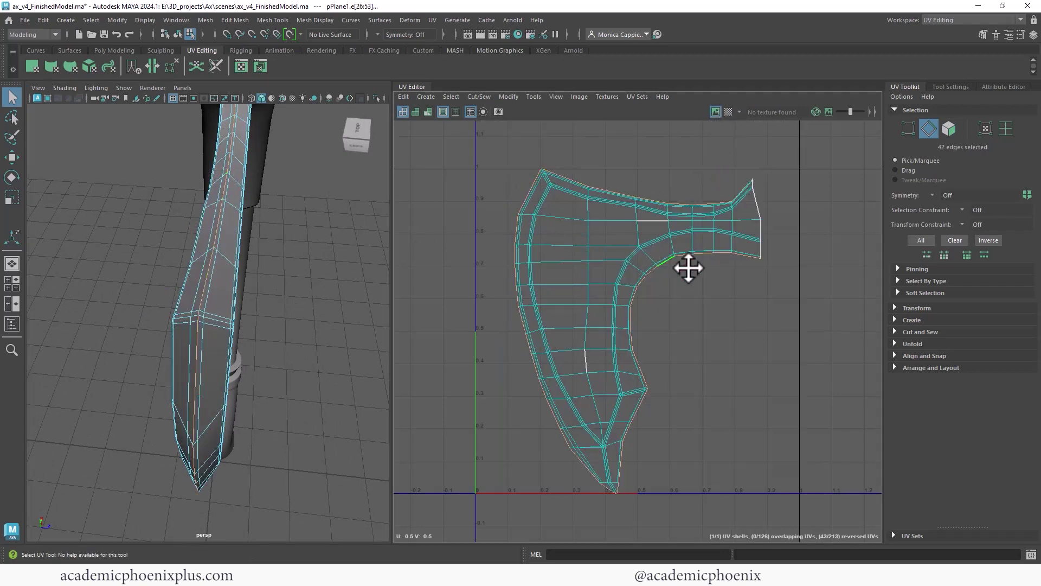
right_click_drag(623, 241, 575, 253, "shift")
- Select one of the two blade shells and move it horizontally beside the other, to about U 1.32, V 0.5
right_click_drag(662, 242, 658, 269)
double_click(645, 238)
key("w")
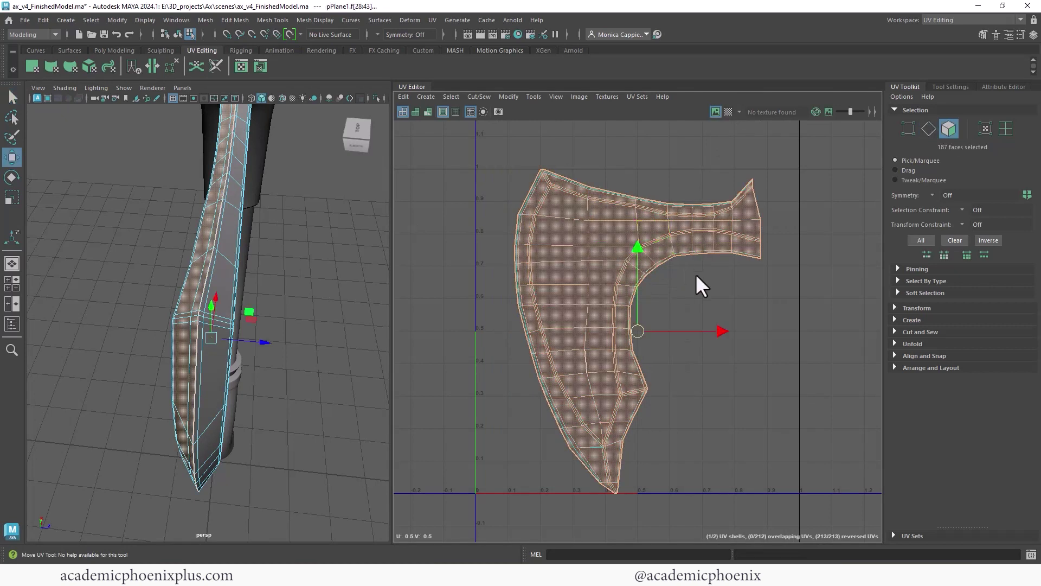
left_click_drag(725, 326, 967, 320)
right_click_drag(786, 290, 616, 250, "alt")
- Redisplay the checker map and inspect the pattern along the blade's rim and on its face
left_click_drag(244, 302, 195, 277, "alt")
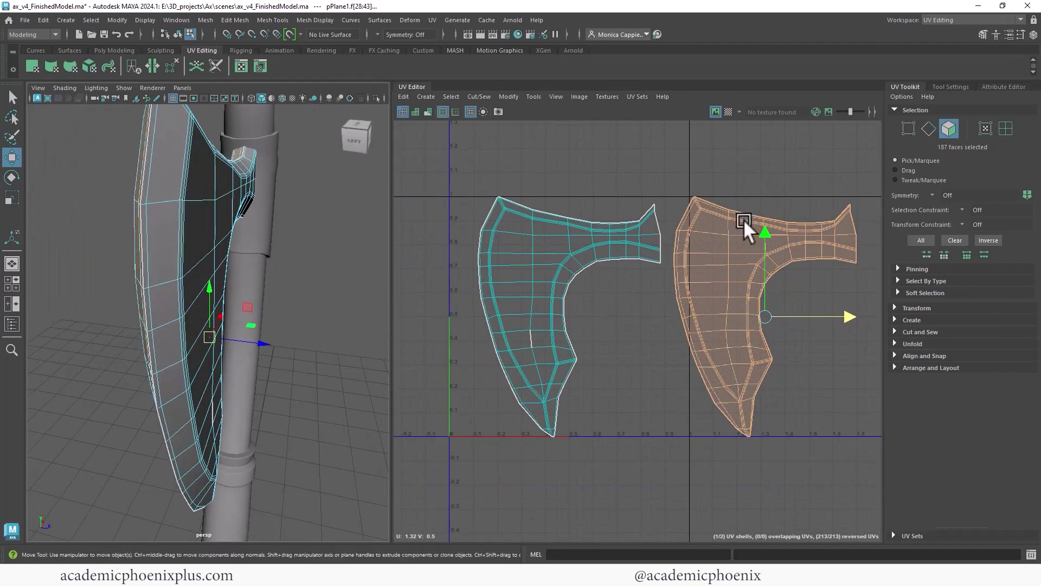
left_click(733, 111)
mouse_move(267, 221)
left_mouse_down("alt")
mouse_move(168, 233)
mouse_move(263, 228)
left_mouse_up("alt")
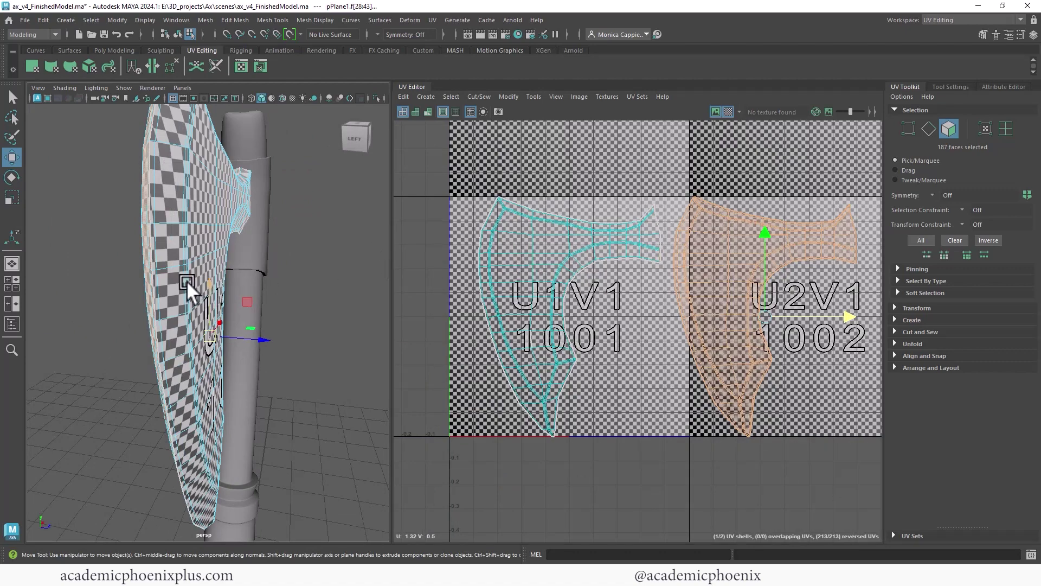
left_click_drag(187, 281, 376, 170, "alt")
left_click_drag(285, 334, 207, 248, "alt")
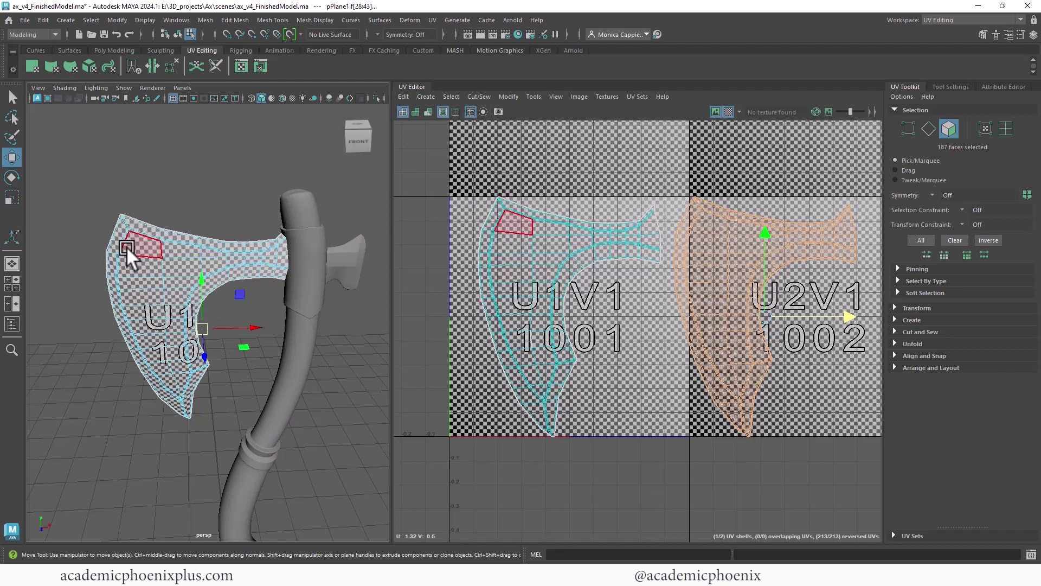
- Select the run of edges along the blade's cutting edge and try to stitch the two shells together there, A to B
scroll(441, 247, "up", 2)
right_click_drag(549, 222, 544, 190)
left_click(515, 184)
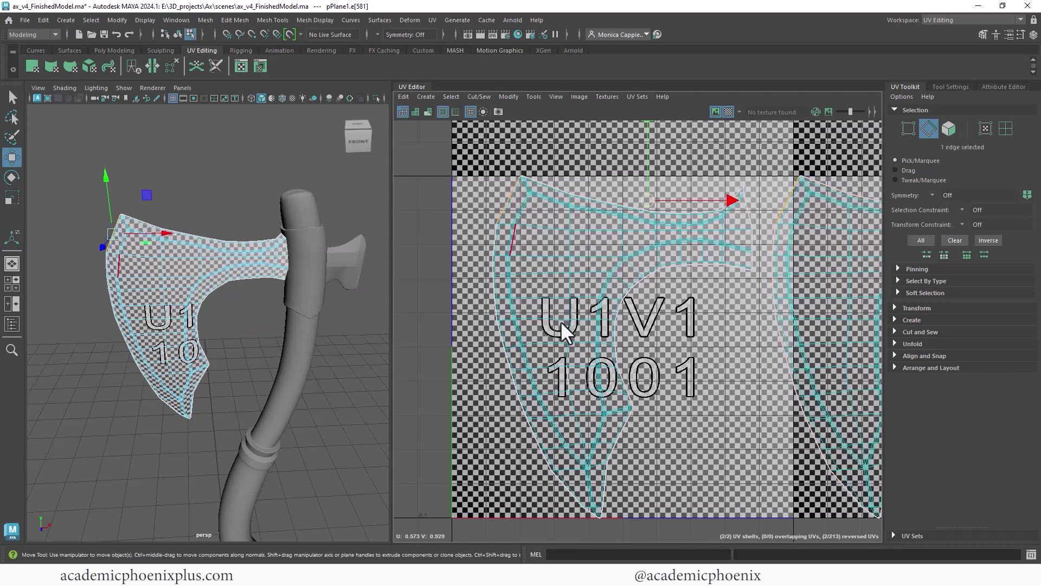
middle_click_drag(561, 321, 566, 201, "alt")
double_click(593, 389)
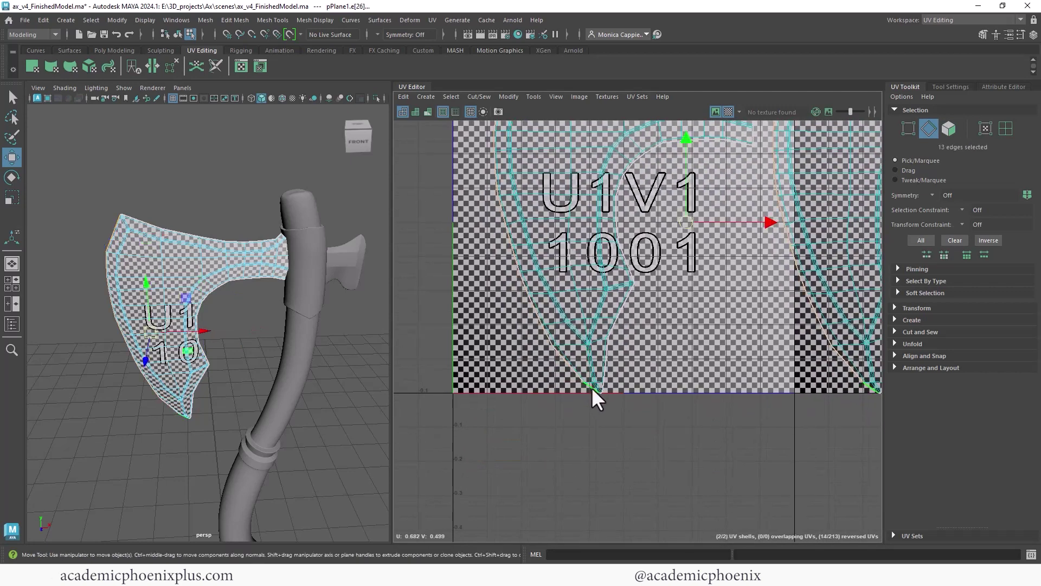
middle_click_drag(717, 278, 659, 282, "alt")
right_click_drag(593, 255, 592, 252, "shift")
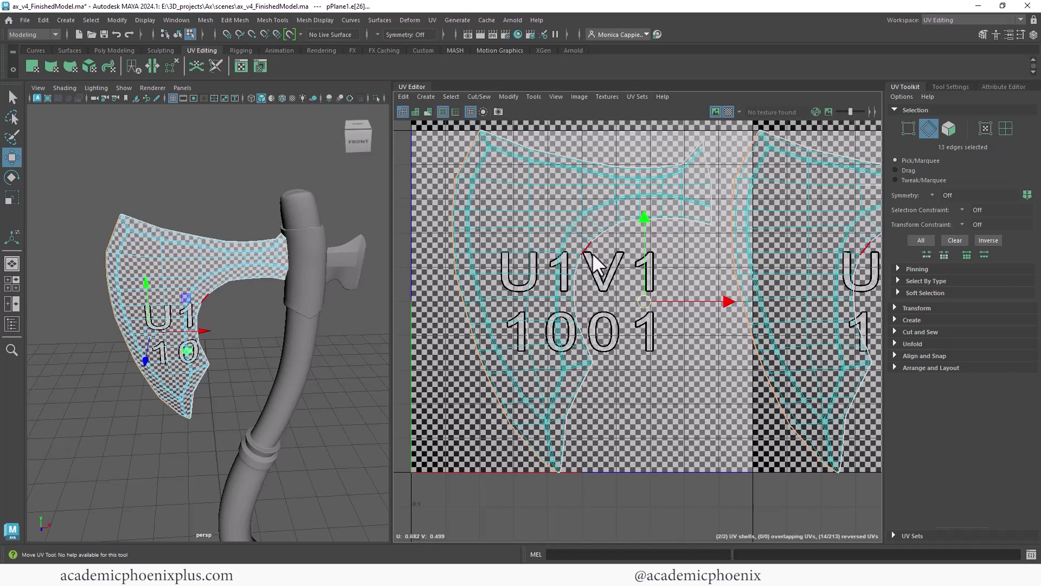
left_click(900, 331)
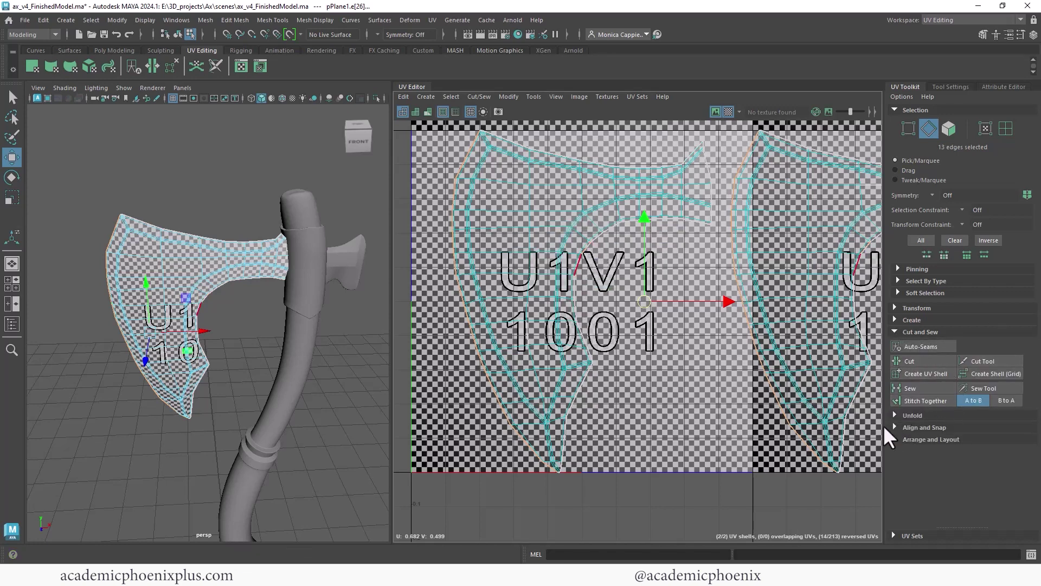
left_click(914, 402)
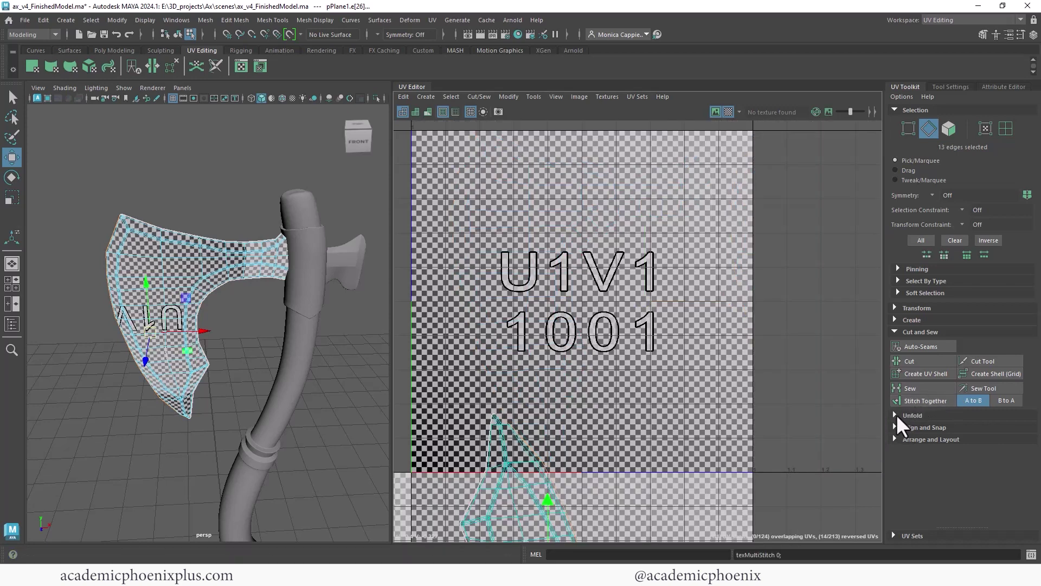
middle_click_drag(569, 384, 661, 192, "alt")
right_click_drag(672, 301, 517, 300, "alt")
middle_click_drag(517, 300, 485, 232, "alt")
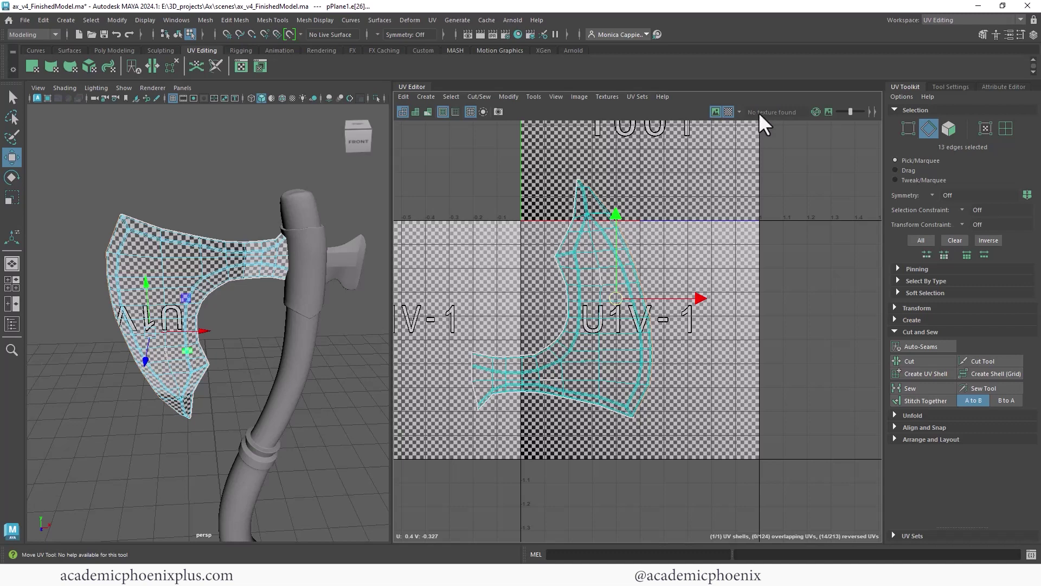
- Undo the stitch, turn on shaded display for the UV shells and show the checker map over them
left_click(729, 111)
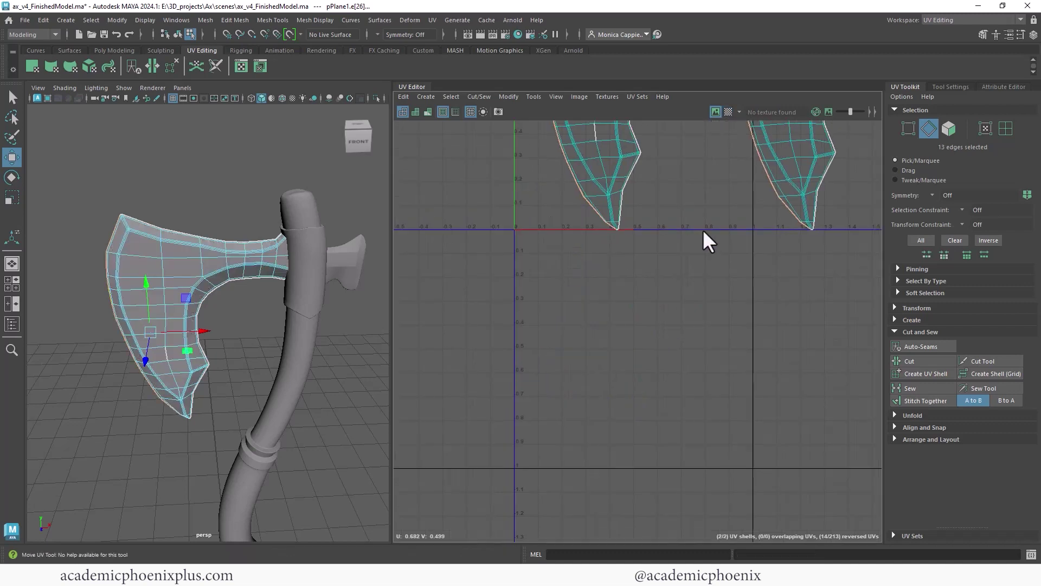
scroll(702, 230, "down", 2)
middle_click_drag(703, 229, 609, 416, "alt")
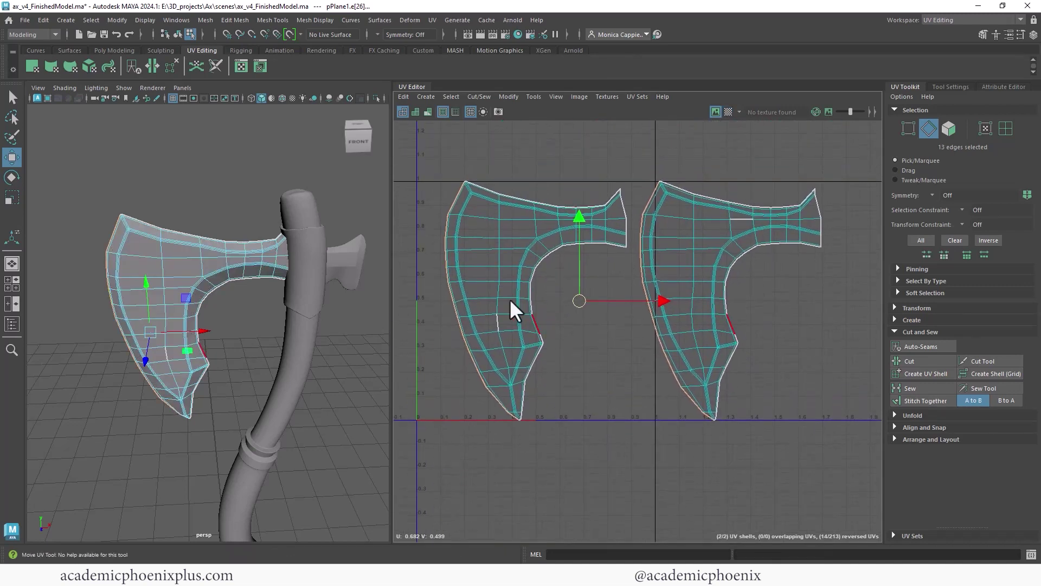
left_click(417, 112)
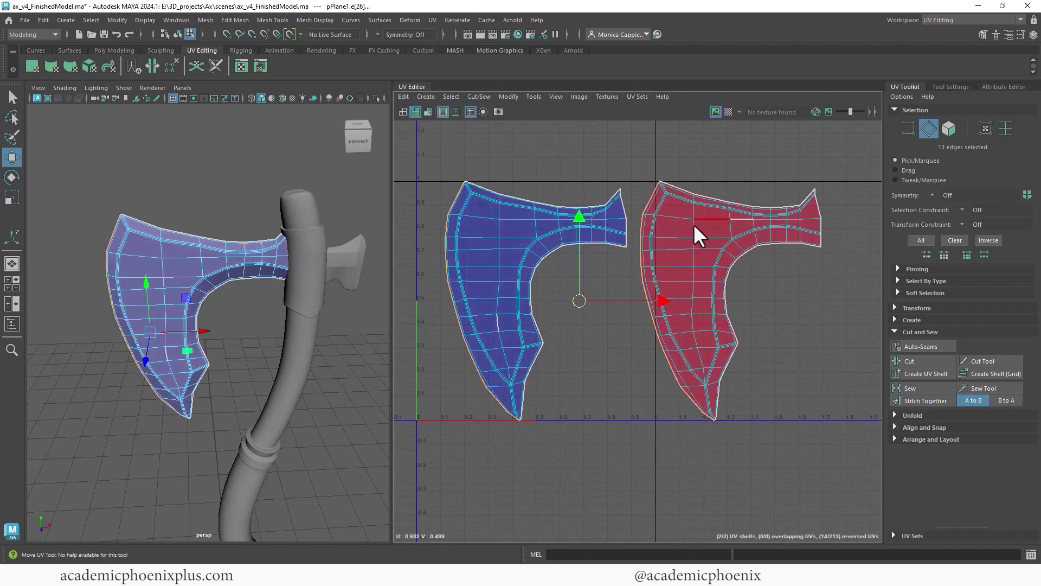
left_click(728, 111)
- Flip the blade's back UV shell horizontally and expand the Transform settings down to the Flip options
left_click_drag(201, 282, 339, 269, "alt")
right_click_drag(682, 271, 685, 304)
left_click(692, 307)
left_click(692, 307)
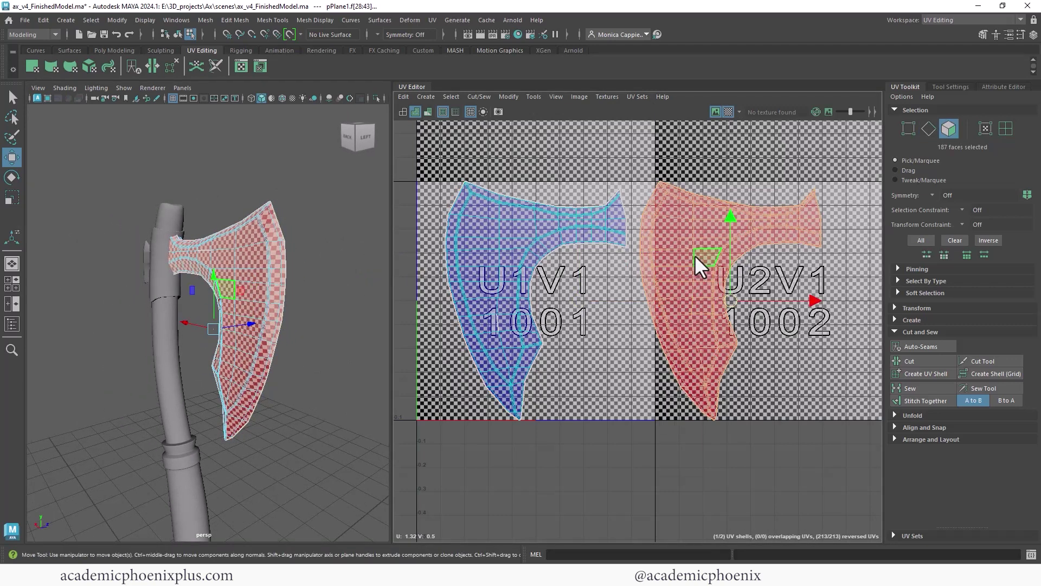
right_click_drag(694, 255, 685, 319, "shift")
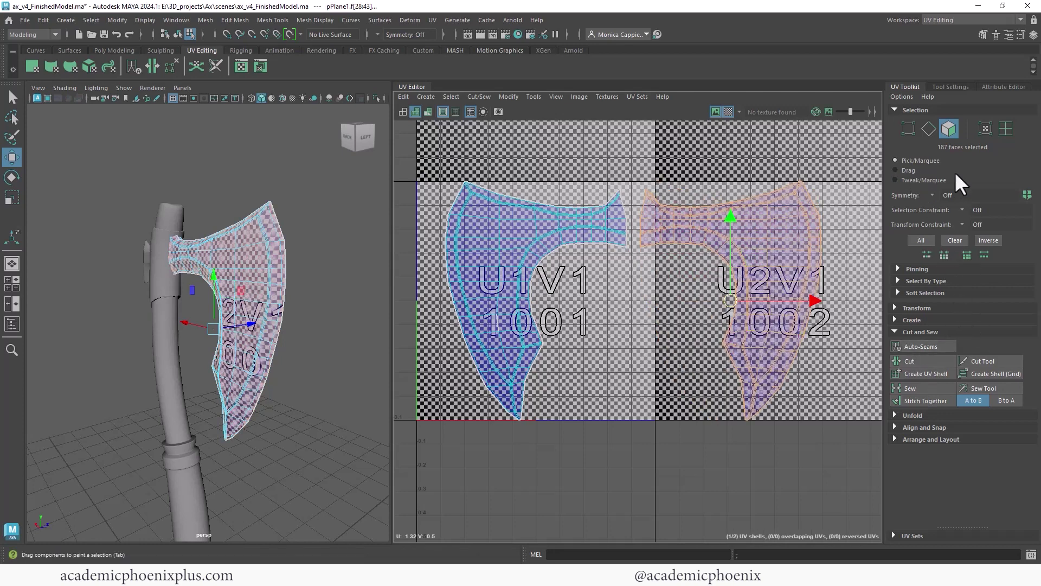
left_click(895, 307)
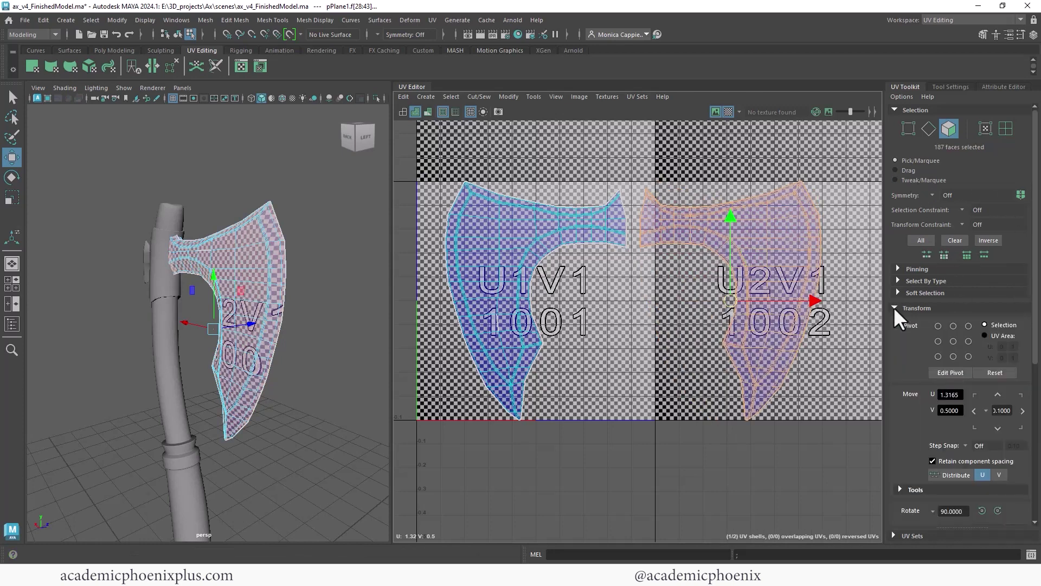
left_click_drag(1036, 326, 1031, 418)
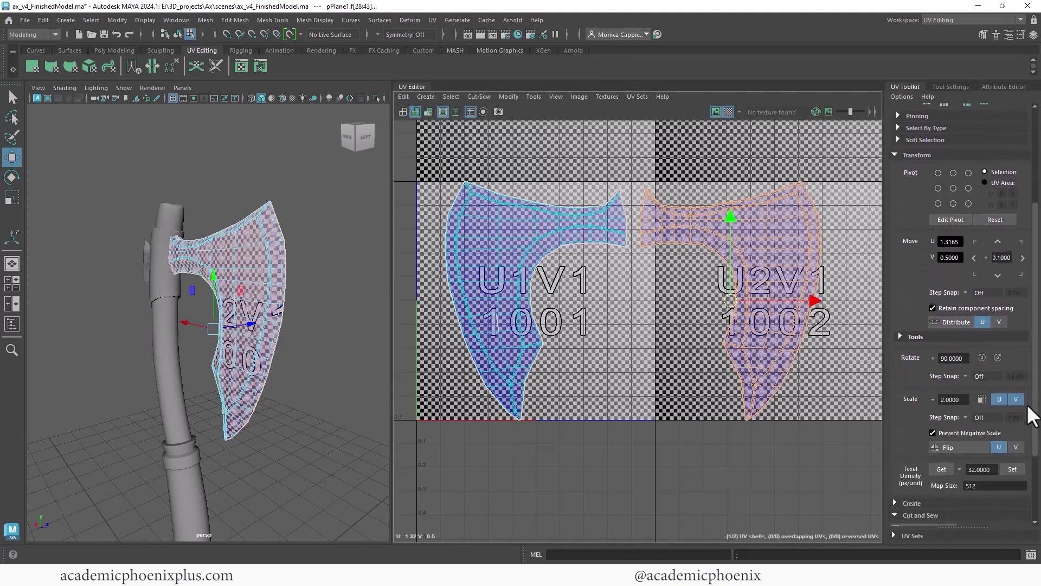
- Select the edges along the blade's cutting edge from upper corner to lower tip and stitch the two shells together
right_click(572, 248)
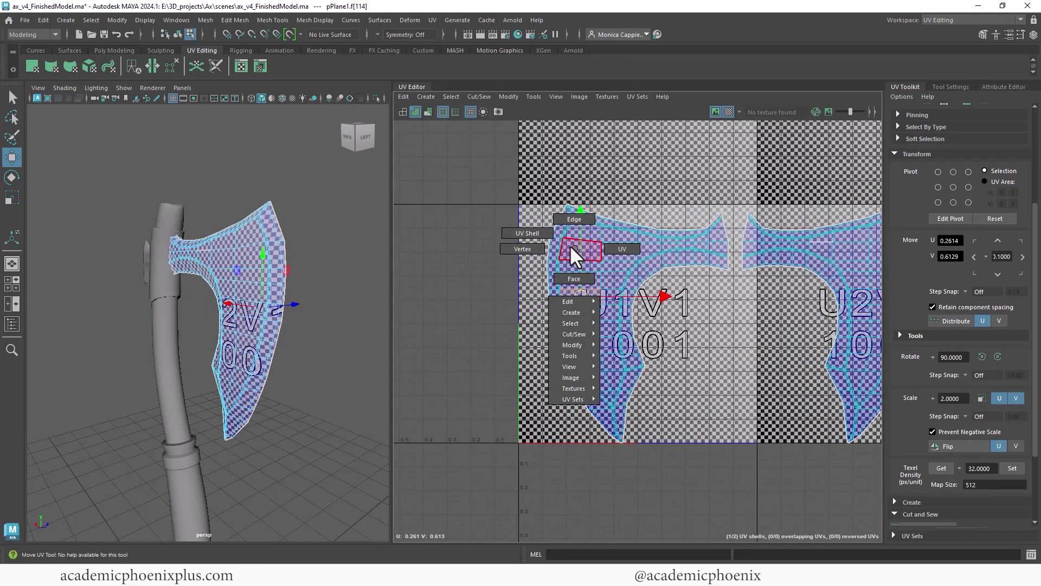
right_click_drag(571, 245, 564, 214)
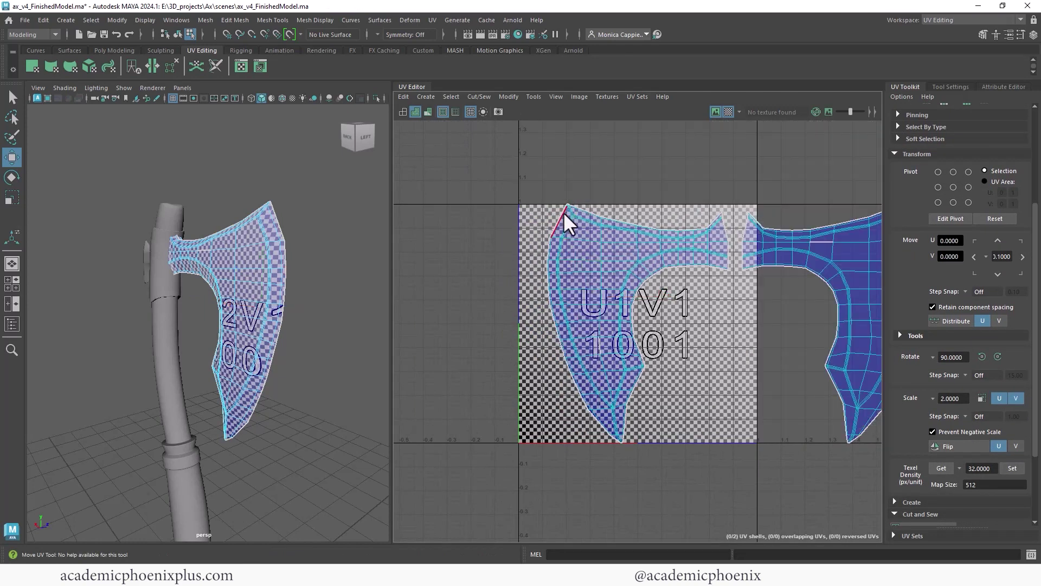
left_click(564, 214)
left_click(610, 437)
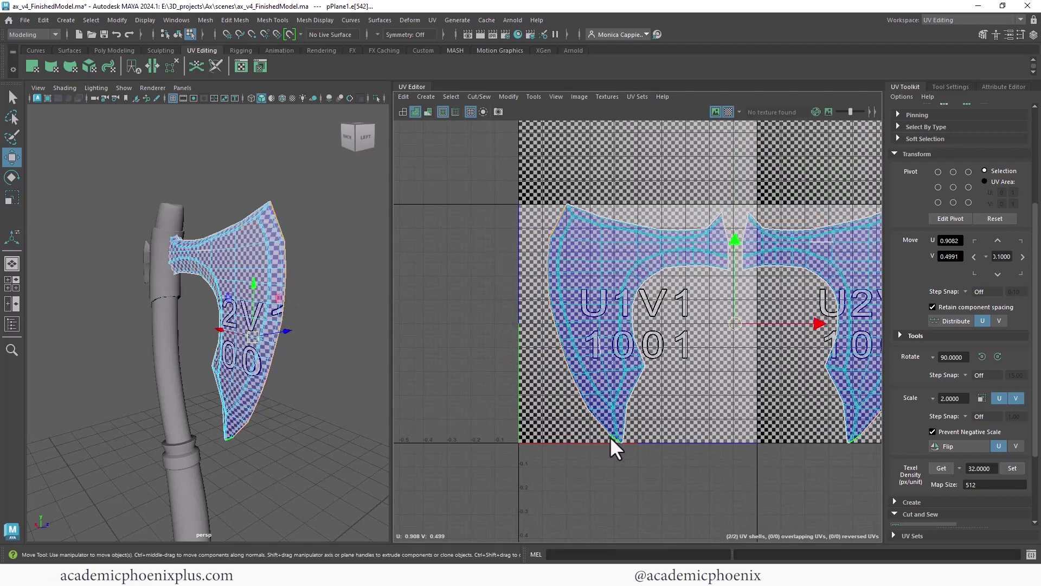
right_click_drag(586, 298, 588, 330)
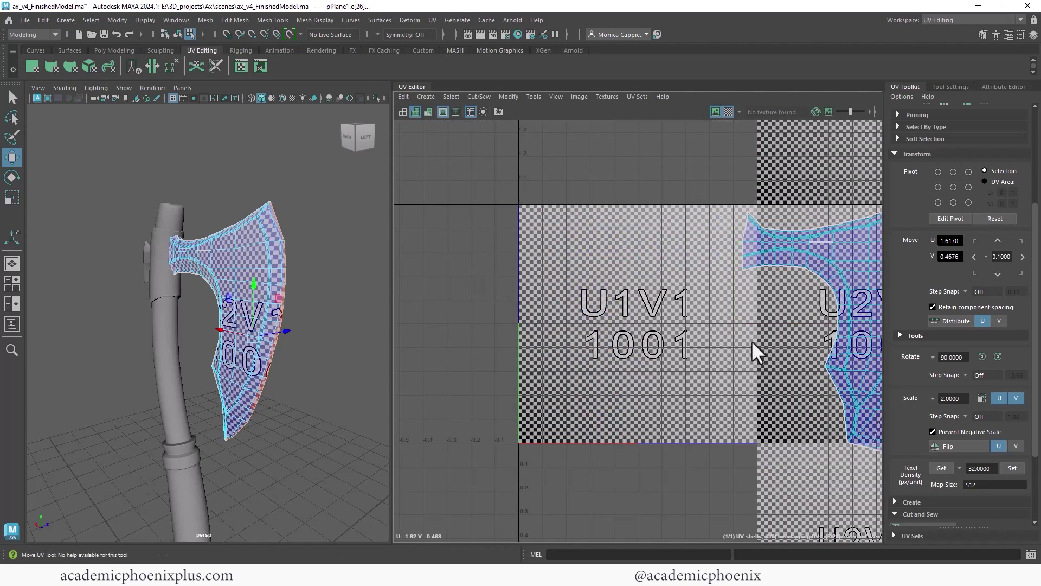
- Select the whole stitched blade shell, unfold it and check the checker pattern on the model
middle_click_drag(751, 342, 491, 310, "alt")
right_click_drag(639, 291, 634, 324)
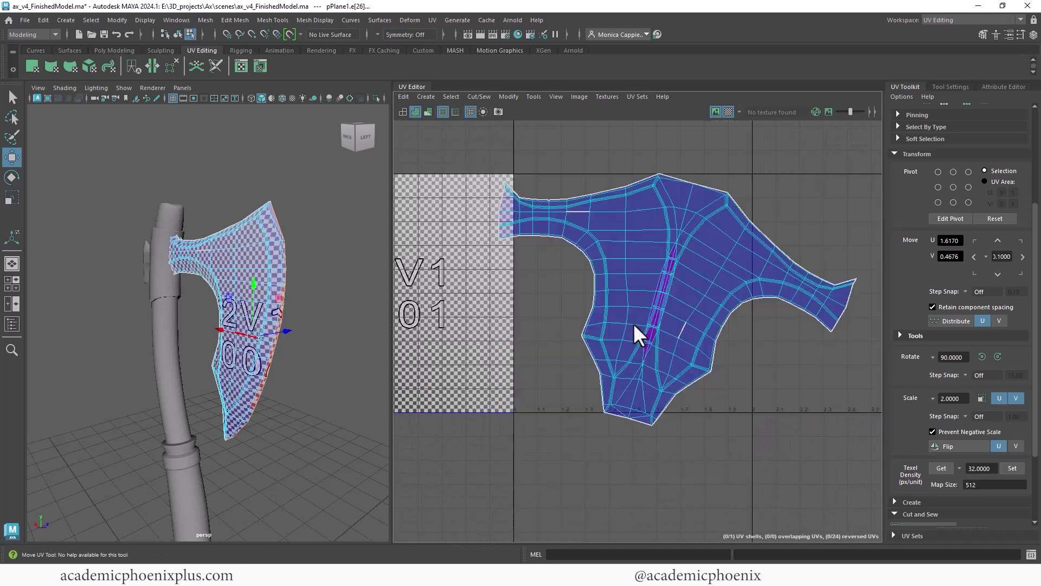
double_click(693, 280)
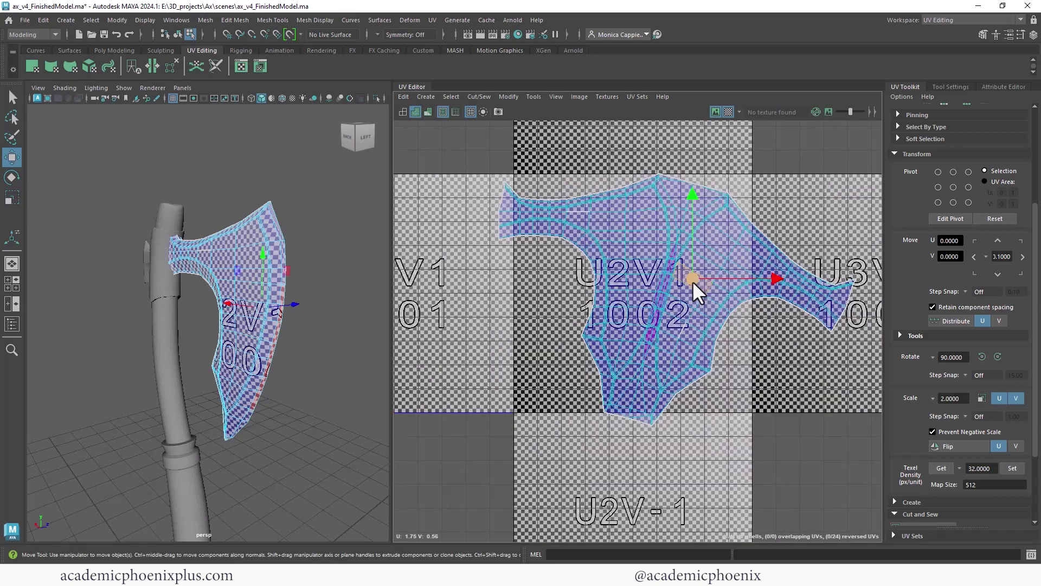
right_click(633, 274, "shift")
right_click_drag(631, 273, 524, 273, "shift")
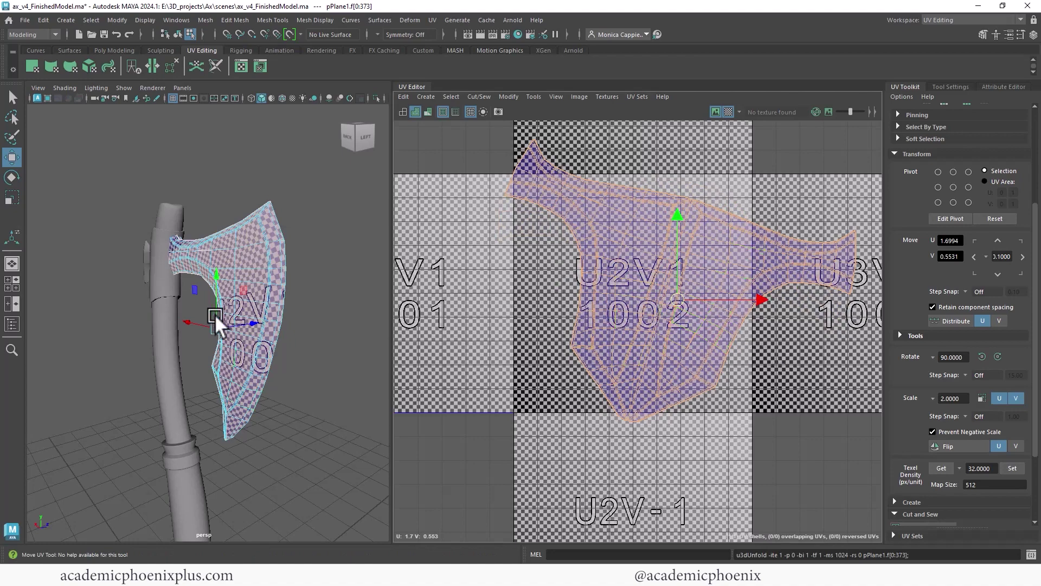
left_click_drag(213, 313, 308, 298, "alt")
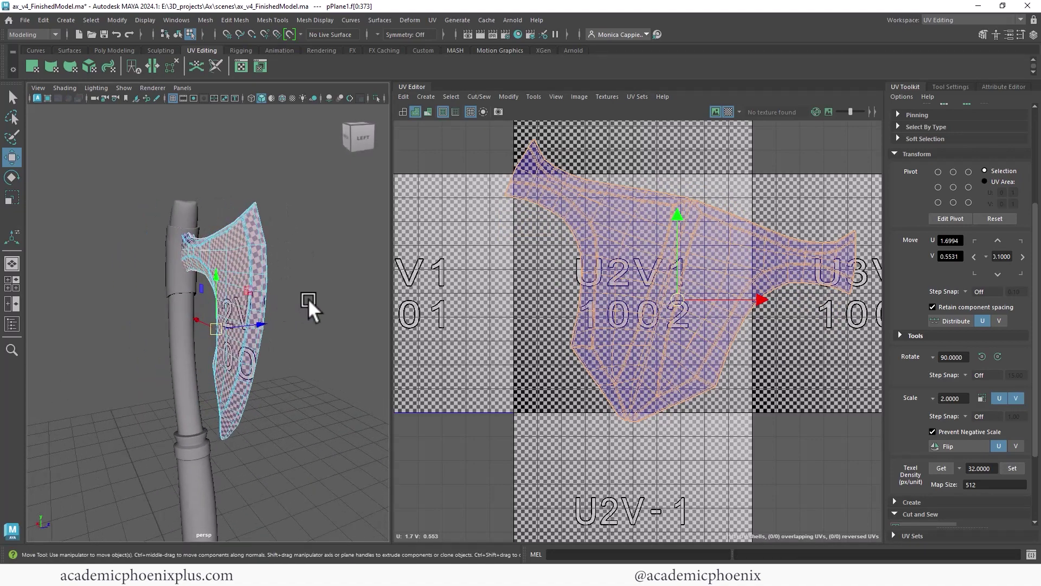
- Rotate the unfolded blade shell upright and move it clear of the first UV tile, to about U 2, V 0.49
left_click_drag(671, 301, 643, 301)
left_click_drag(352, 325, 375, 326, "alt")
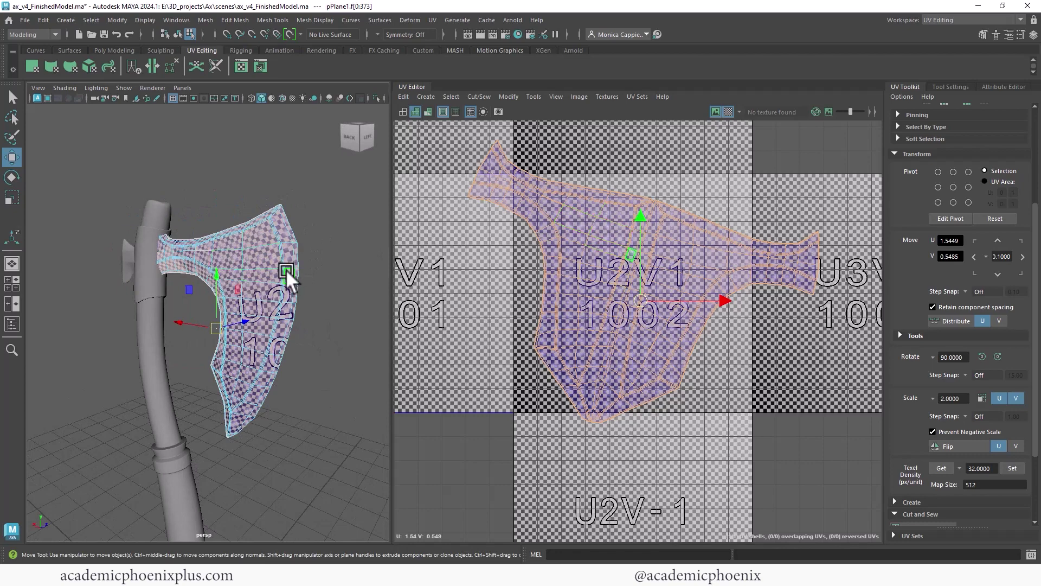
left_click_drag(344, 272, 679, 240, "alt")
key("e")
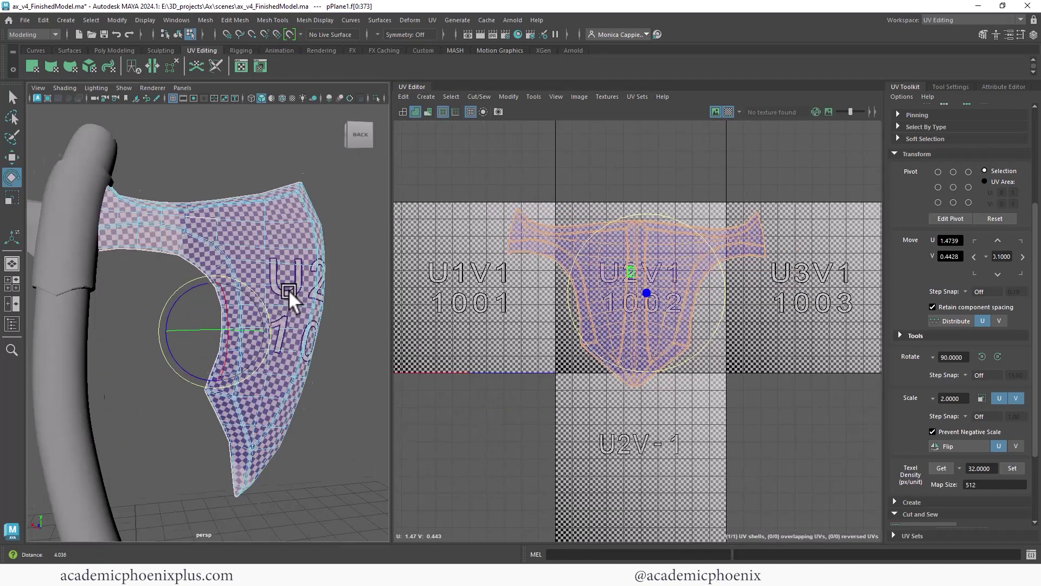
right_click_drag(288, 290, 179, 282, "alt")
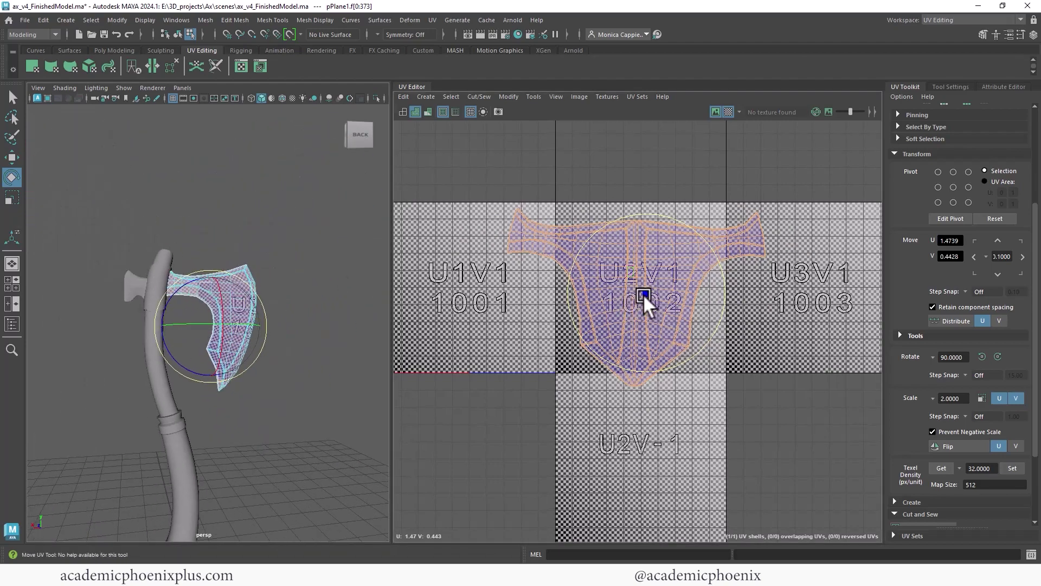
key("w")
left_click_drag(643, 294, 724, 282)
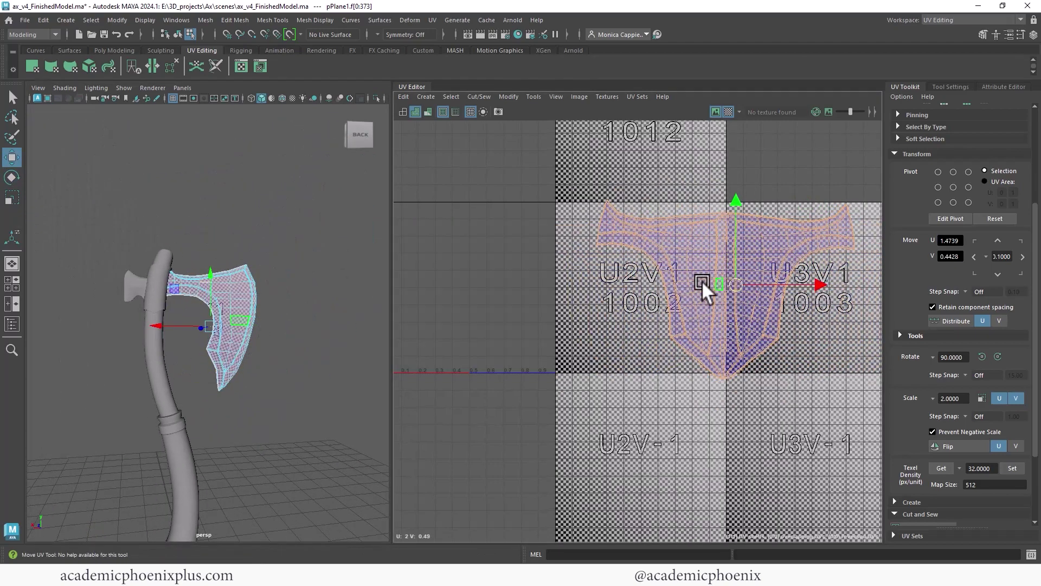
middle_click_drag(576, 284, 669, 295, "alt")
- Select the axe handle in object mode and apply a Cylindrical UV mapping to it
right_click_drag(161, 256, 187, 239)
left_click(169, 262)
right_click_drag(584, 251, 659, 256, "alt")
key("f")
right_click_drag(274, 267, 463, 308, "alt")
key("f")
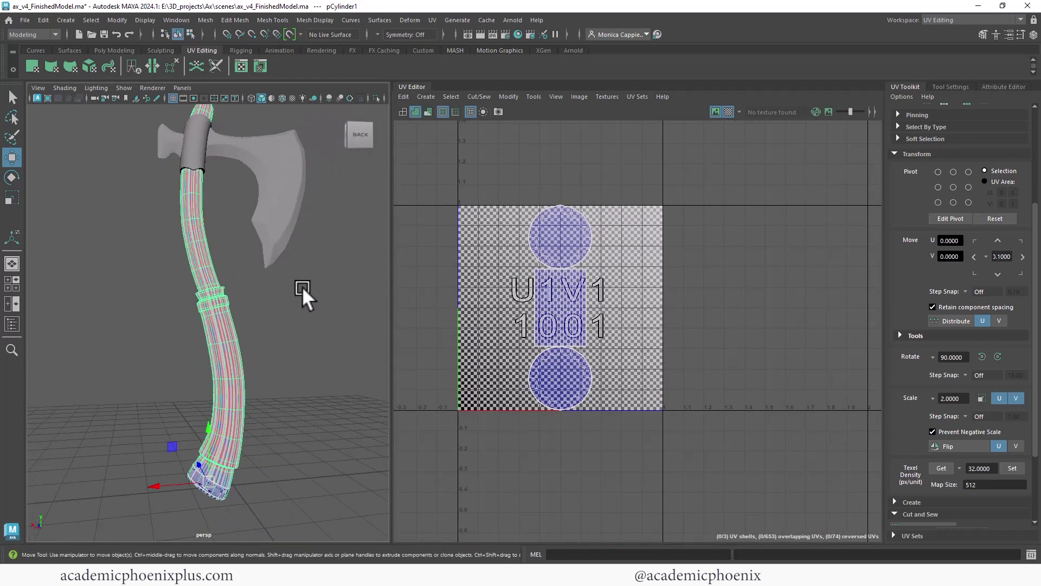
left_click(432, 21)
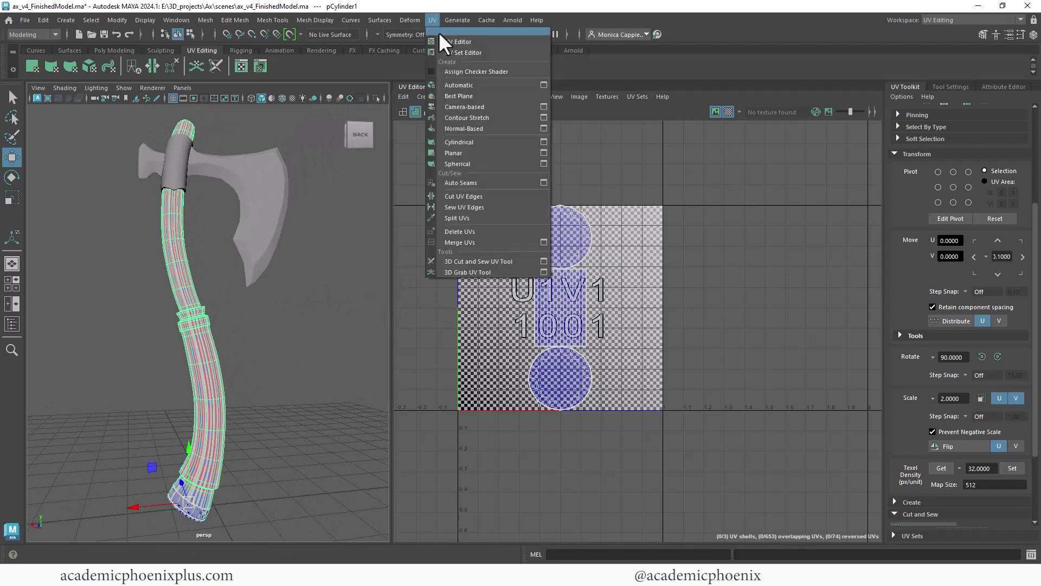
left_click(457, 140)
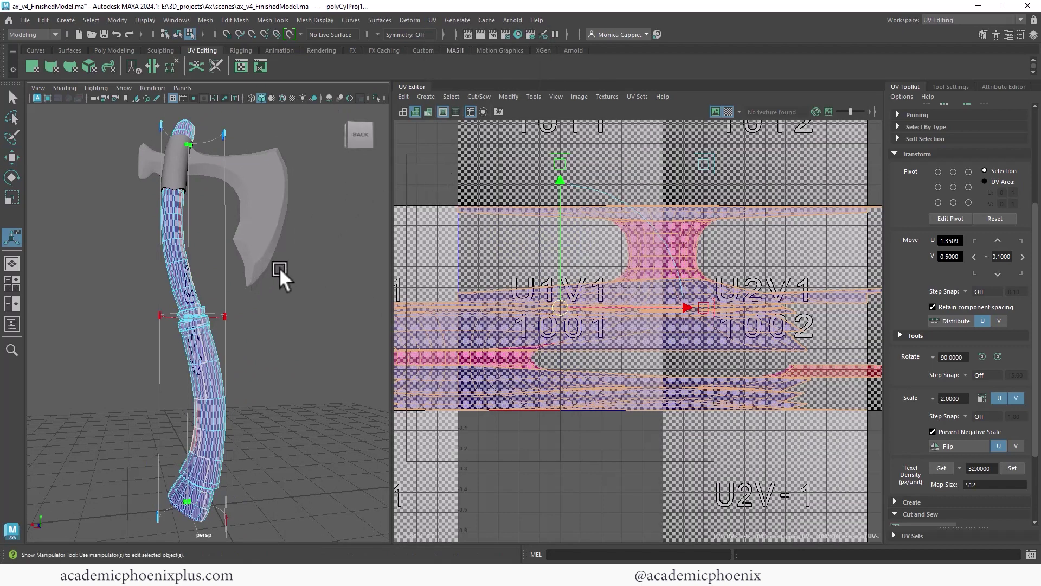
- Examine the cylindrical projection on the handle and hide the checker map to see its shaded UV layout
scroll(279, 268, "down", 4)
left_click_drag(267, 266, 236, 278, "alt")
scroll(292, 279, "up", 6)
left_click(729, 111)
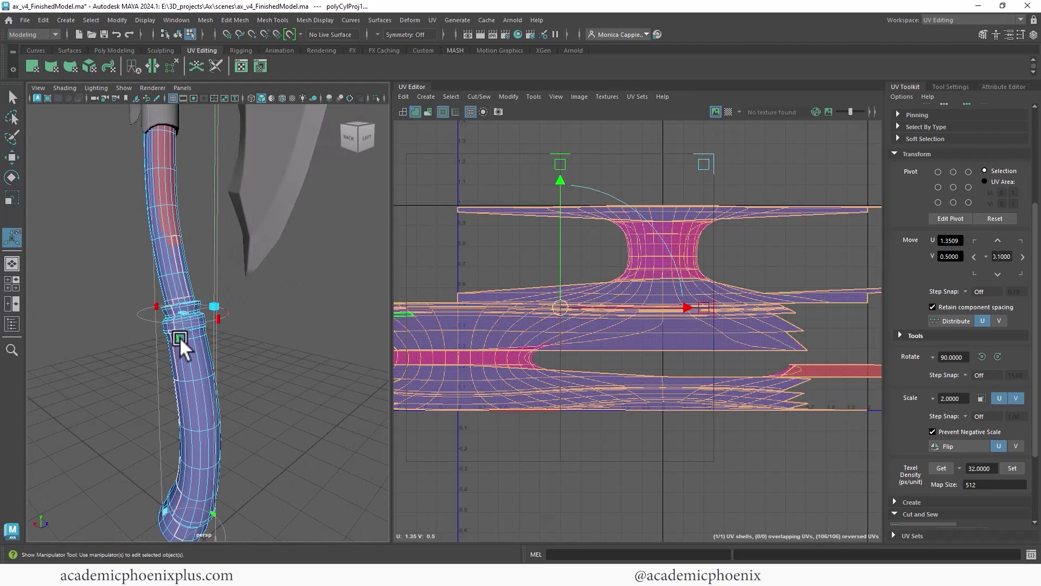
- Try widening the horizontal sweep of the cylindrical projection so it wraps fully around the axe handle
left_click_drag(218, 317, 138, 315)
right_click_drag(295, 295, 193, 265, "alt")
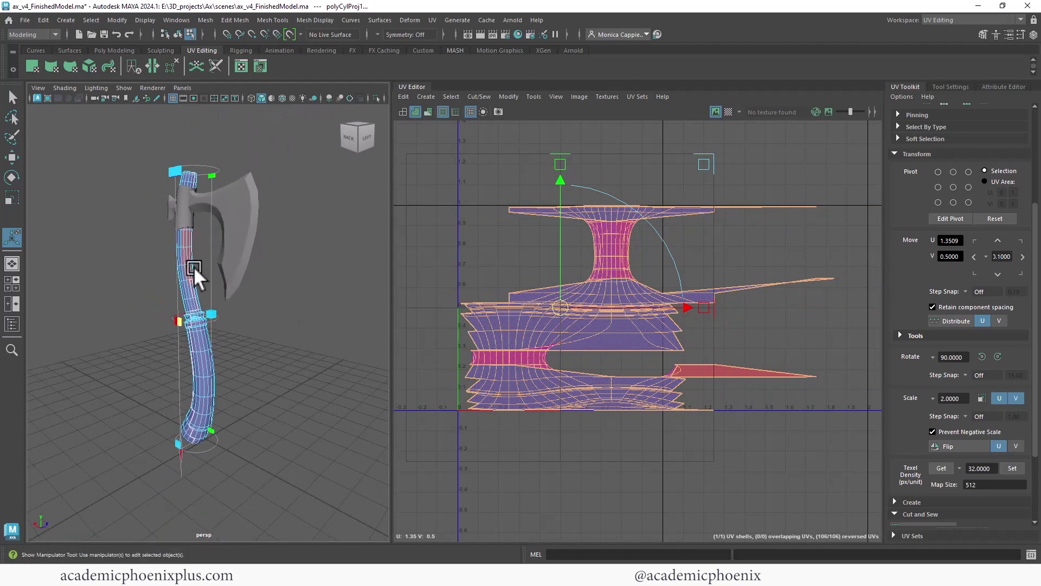
middle_click_drag(193, 265, 219, 216, "alt")
left_click_drag(237, 299, 278, 328, "alt")
right_click_drag(279, 328, 305, 372, "alt")
middle_click_drag(305, 372, 305, 336, "alt")
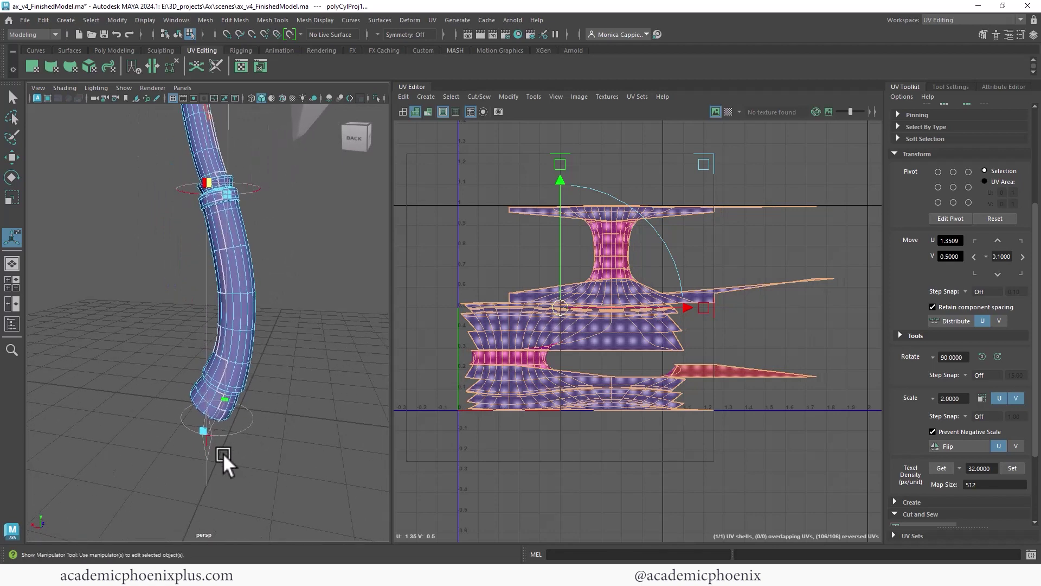
- Try to rotate and tilt the cylindrical projection so it lines up with the handle's curved shape
left_click(205, 440)
middle_click_drag(302, 291, 276, 340, "alt")
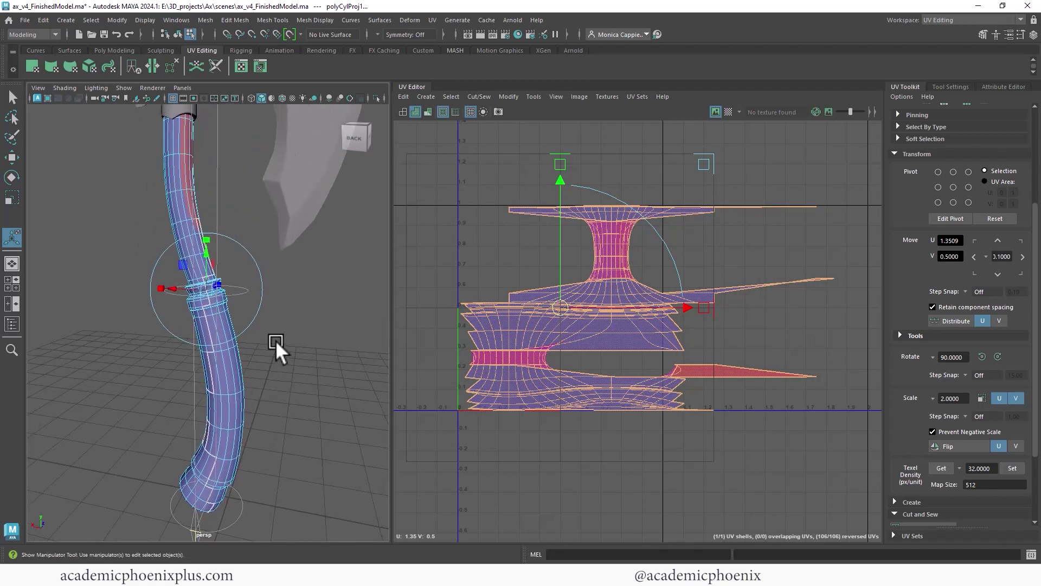
left_click_drag(256, 311, 274, 294)
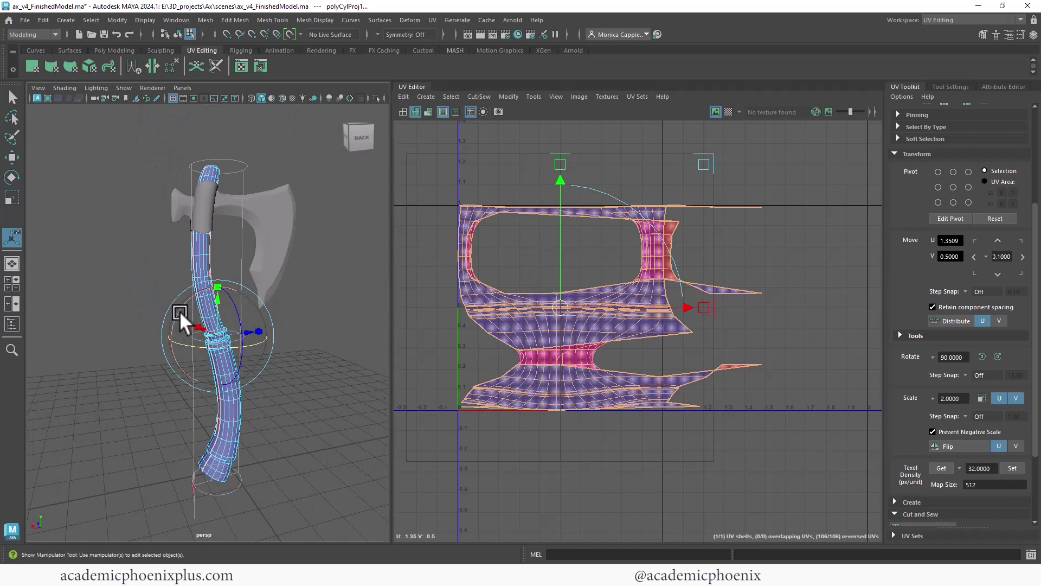
left_click_drag(180, 311, 168, 315)
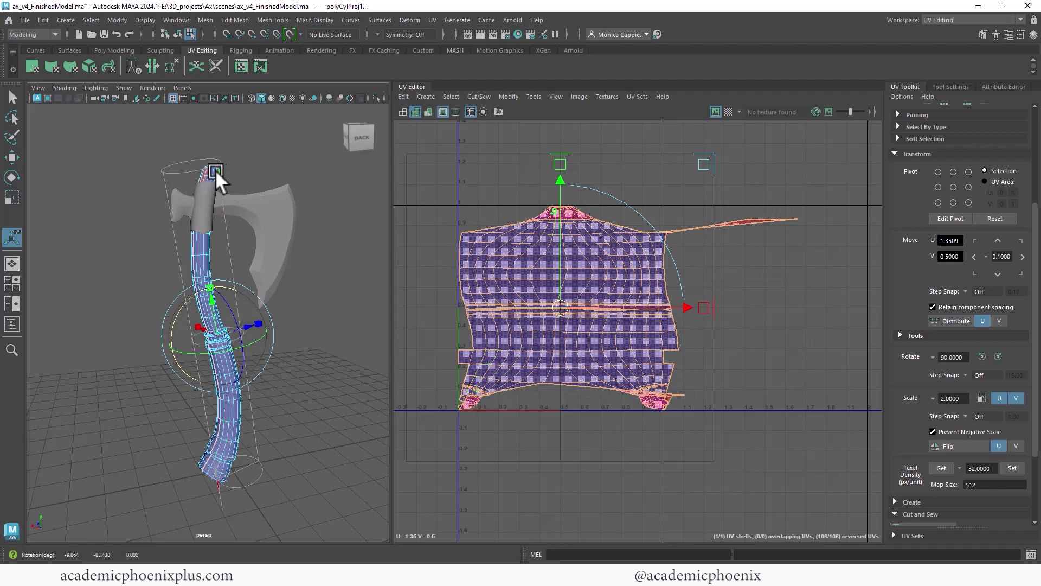
left_click_drag(278, 349, 378, 346, "alt")
left_click_drag(235, 348, 302, 314)
left_click_drag(243, 296, 242, 299)
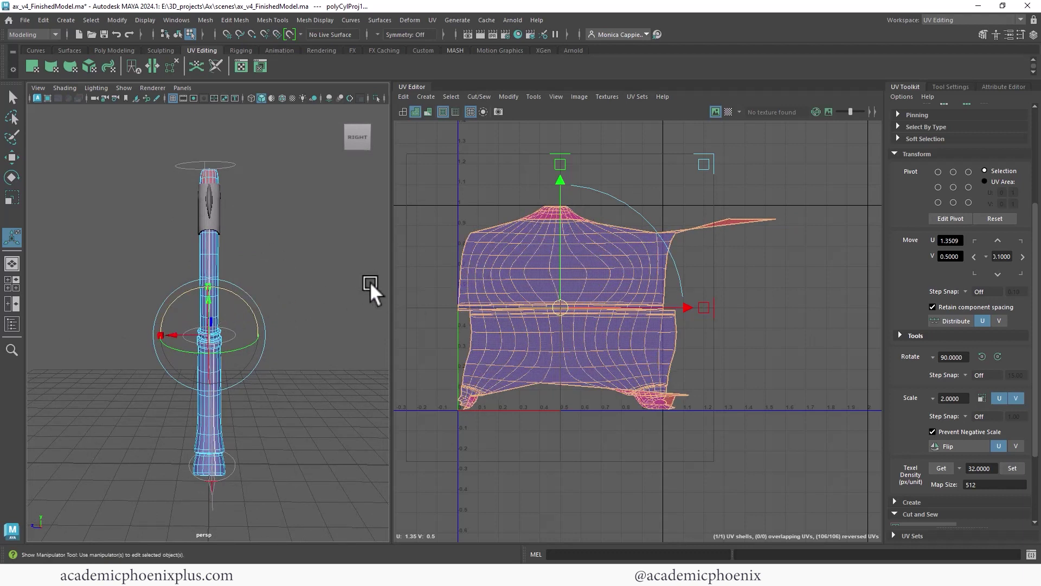
- Return to object mode, reselect the axe handle and apply a Planar UV mapping to it
left_click_drag(316, 240, 202, 255, "alt")
right_click_drag(201, 255, 247, 229)
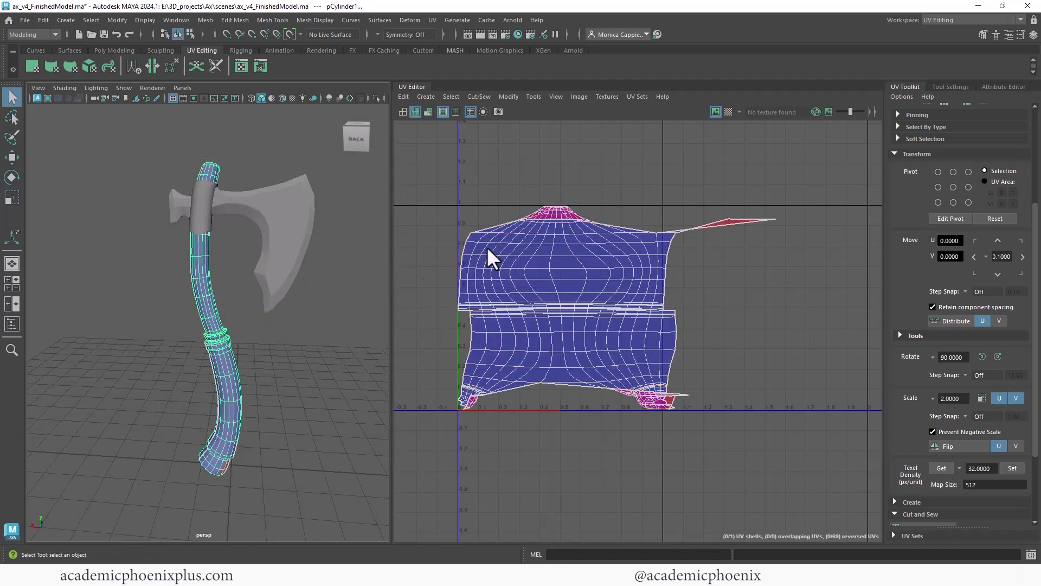
left_click_drag(242, 298, 230, 246, "alt")
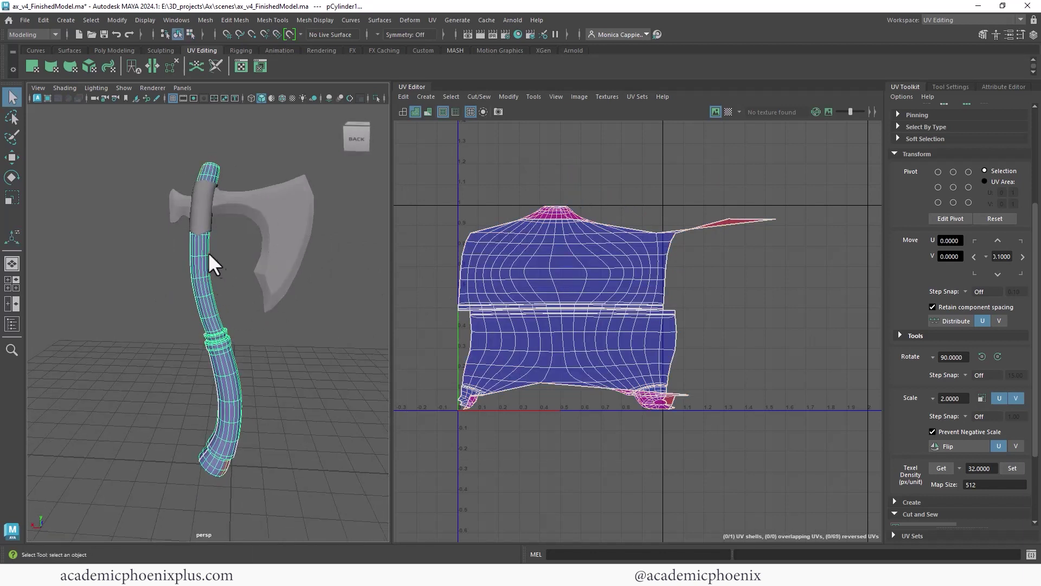
left_click(306, 248)
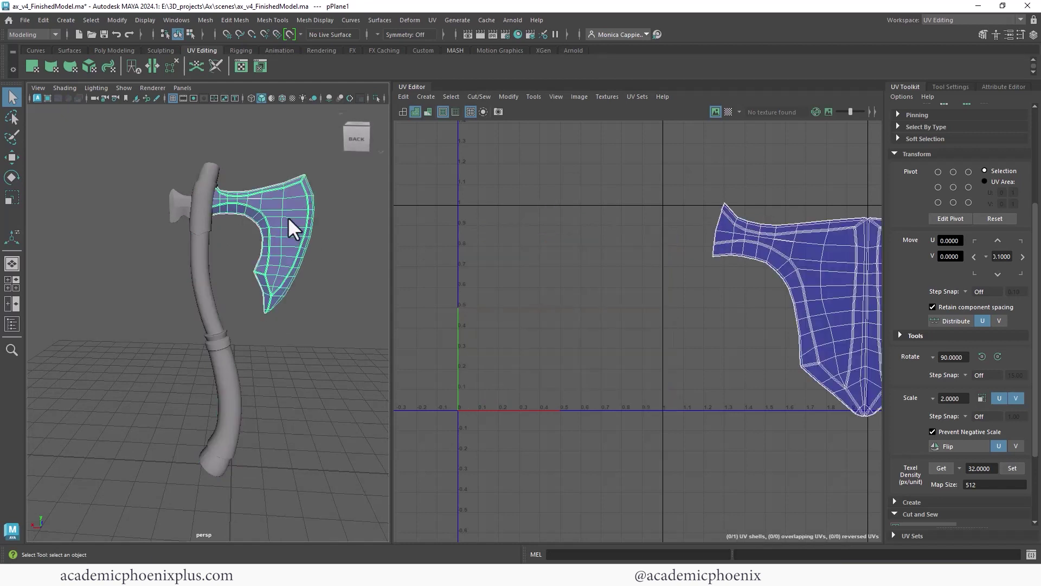
left_click(197, 306)
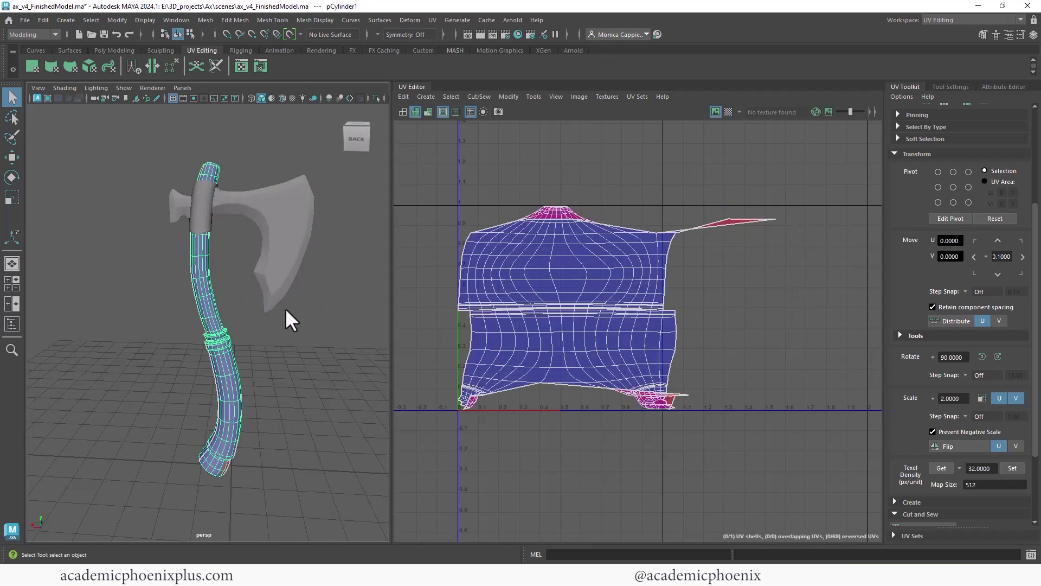
left_click(433, 20)
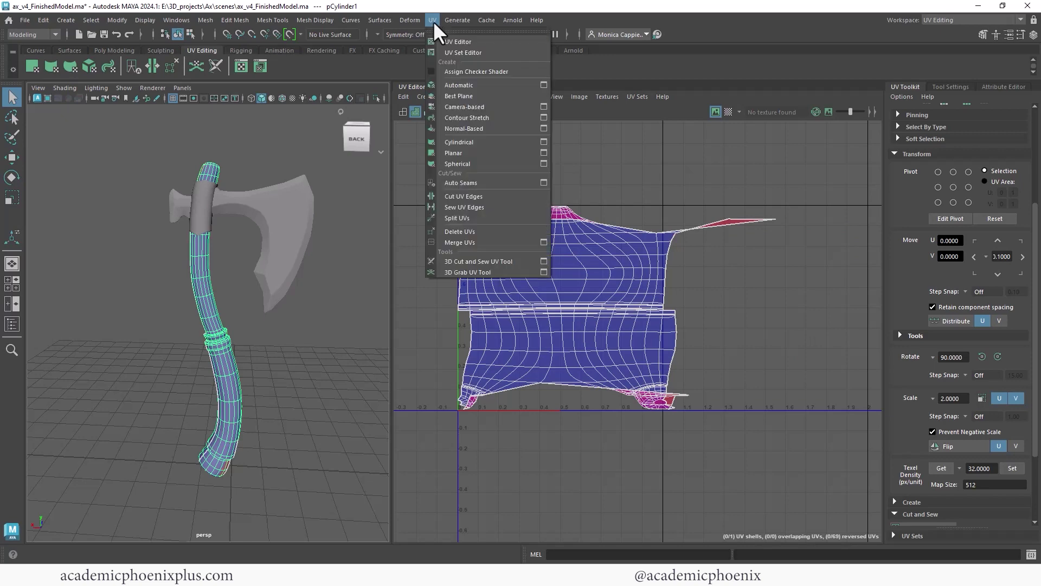
left_click(472, 153)
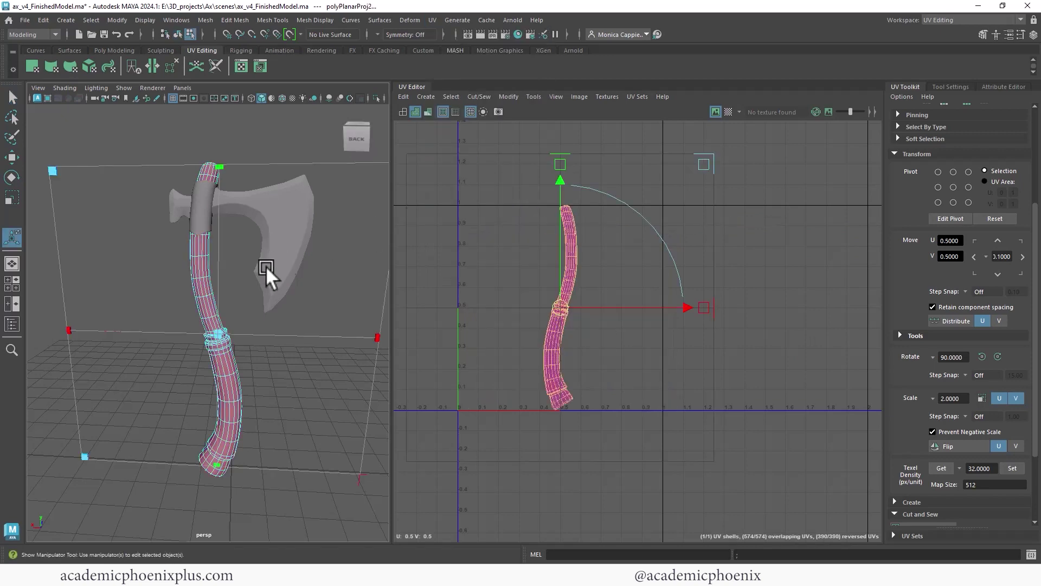
- Select the two lengthwise edge loops running down opposite sides of the handle
left_click_drag(246, 237, 155, 234, "alt")
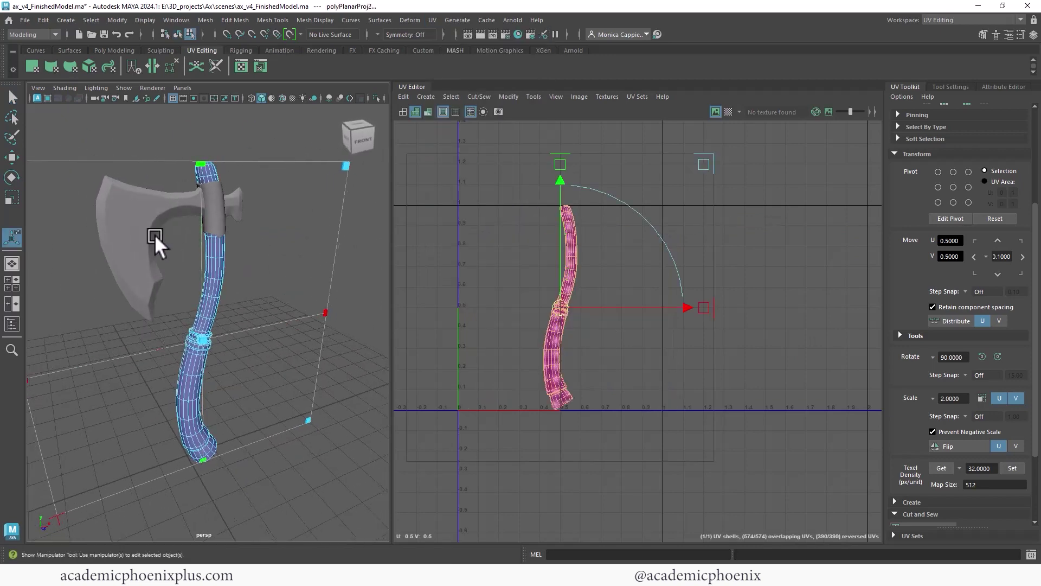
scroll(353, 190, "up", 5)
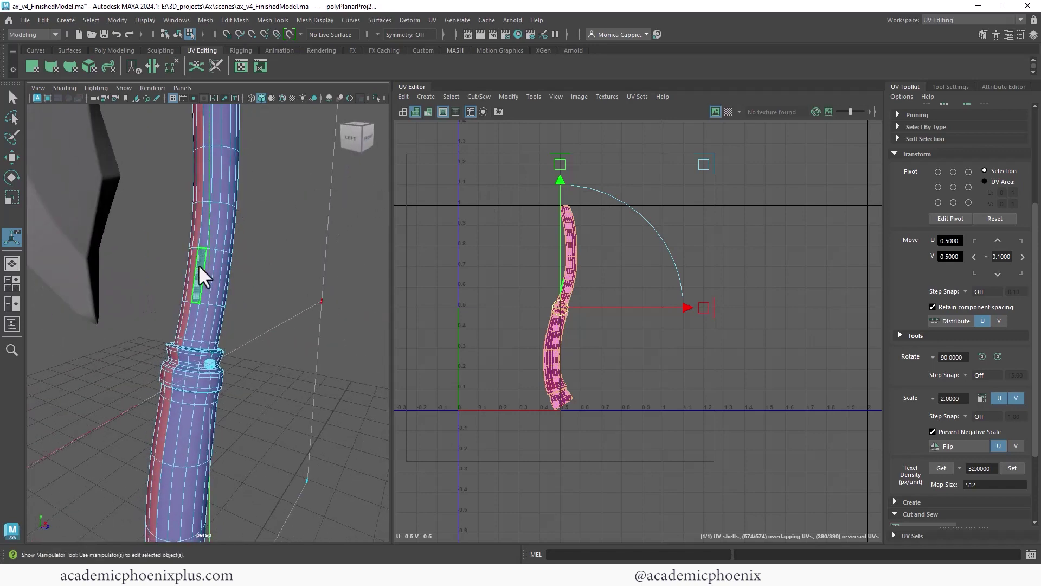
right_click_drag(199, 255, 206, 219)
left_click(232, 233)
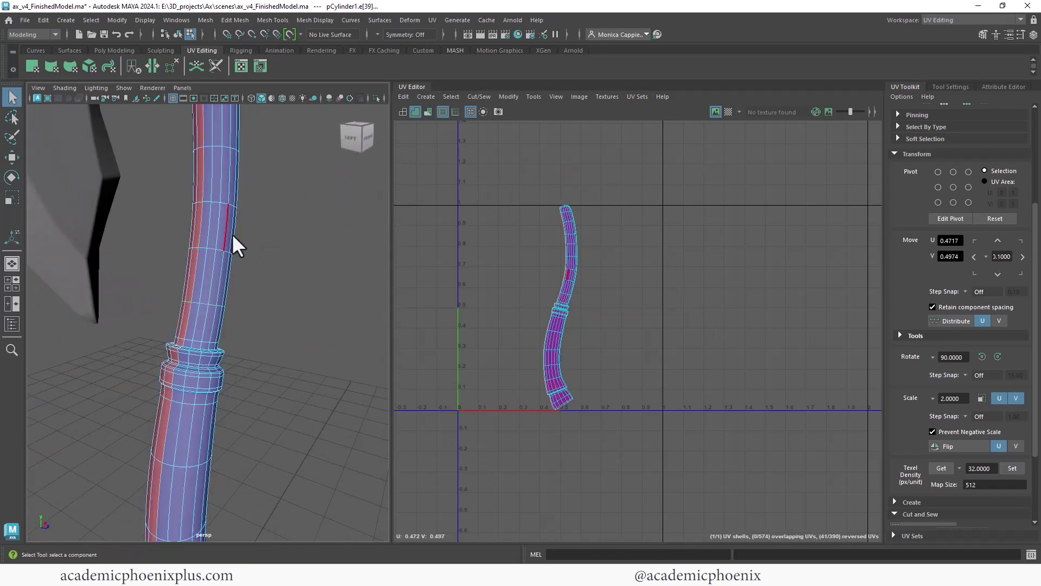
mouse_move(218, 286)
left_mouse_down("alt")
mouse_move(109, 278)
mouse_move(226, 293)
left_mouse_up("alt")
left_click(209, 289, "shift")
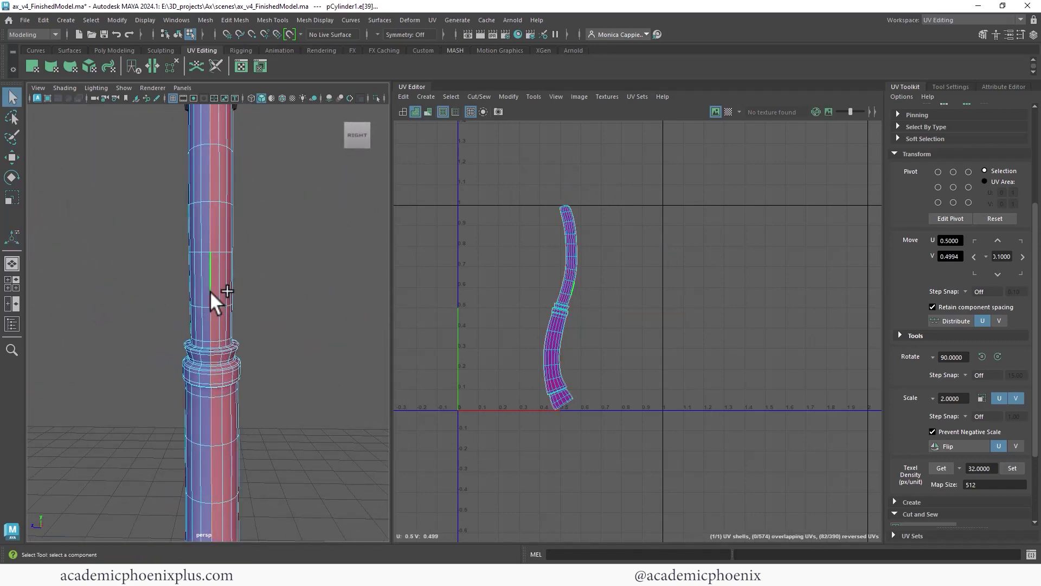
- Add the edges around one half of the handle's top cap to the selection to connect the two loops
left_click_drag(242, 169, 261, 339, "alt")
right_click_drag(239, 271, 355, 284, "alt")
key("1")
right_click_drag(282, 239, 347, 228, "alt")
left_click_drag(266, 232, 257, 290, "alt")
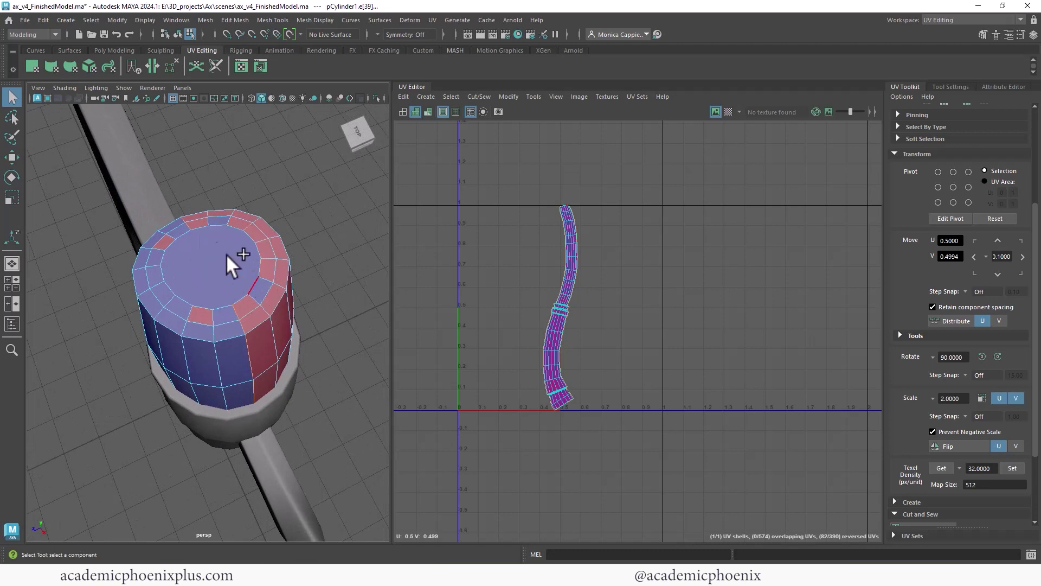
left_click(253, 285, "shift")
left_click(259, 263, "shift")
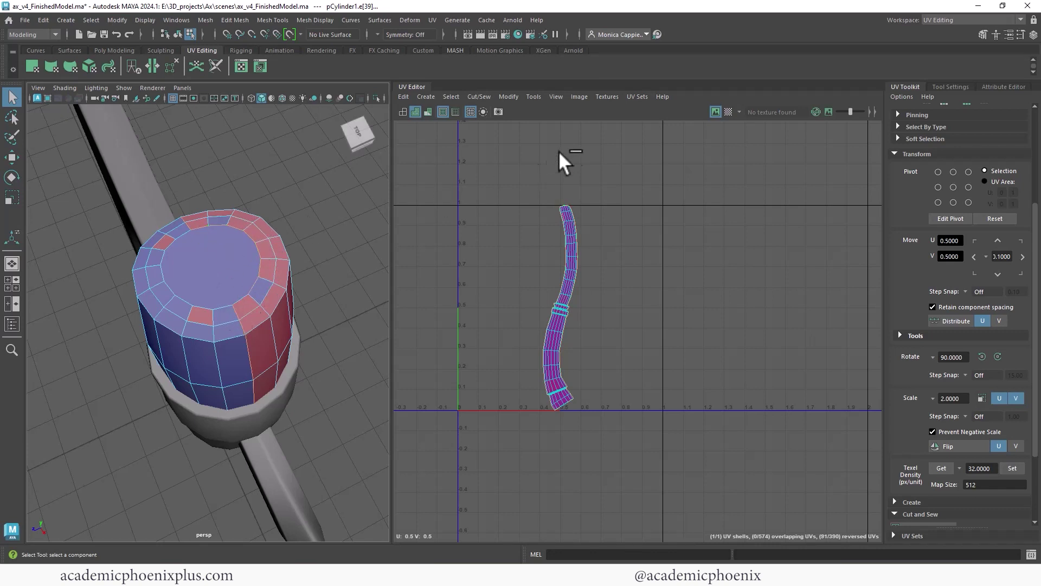
- Extend the edge selection around one half of the handle's bottom cap and turn off the UV shading
left_click_drag(293, 375, 262, 295, "alt")
middle_click_drag(262, 482, 184, 171, "alt")
right_click_drag(184, 171, 26, 272, "alt")
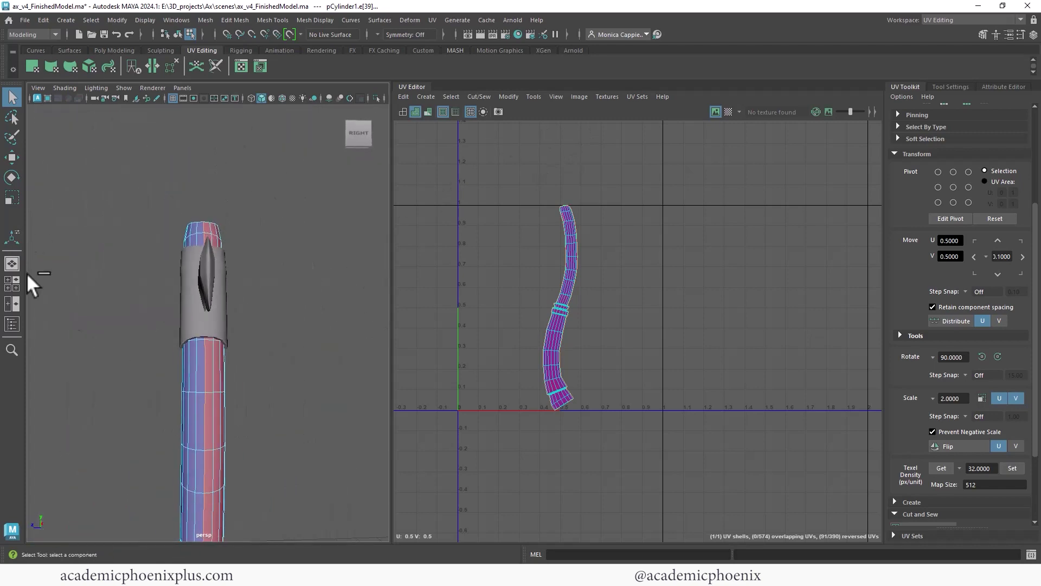
middle_click_drag(151, 438, 194, 210, "alt")
middle_click_drag(229, 451, 219, 281, "alt")
left_click_drag(219, 281, 224, 261, "alt")
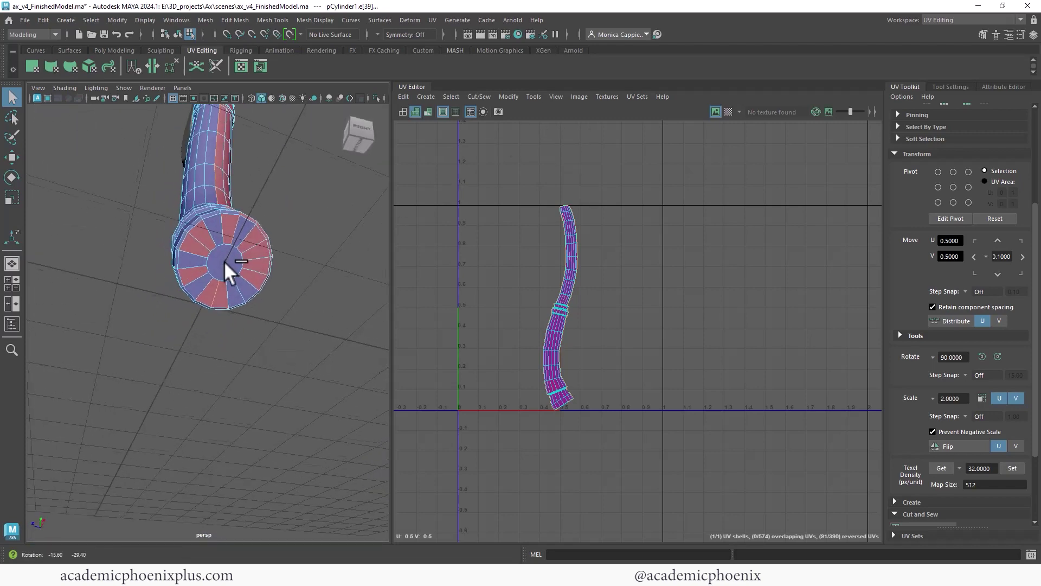
right_click_drag(223, 261, 377, 234, "alt")
middle_click_drag(307, 206, 280, 275, "alt")
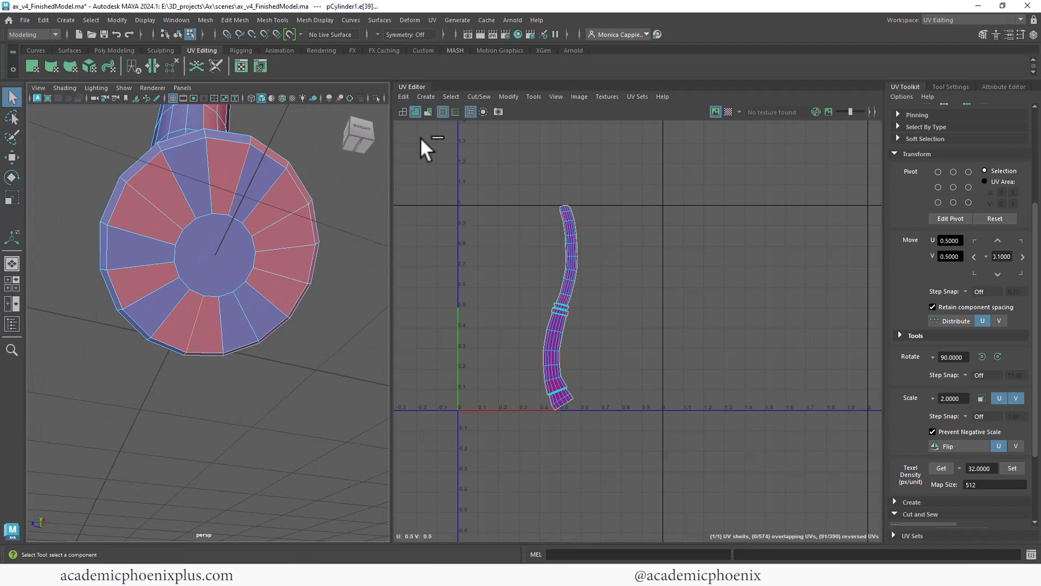
left_click(402, 111)
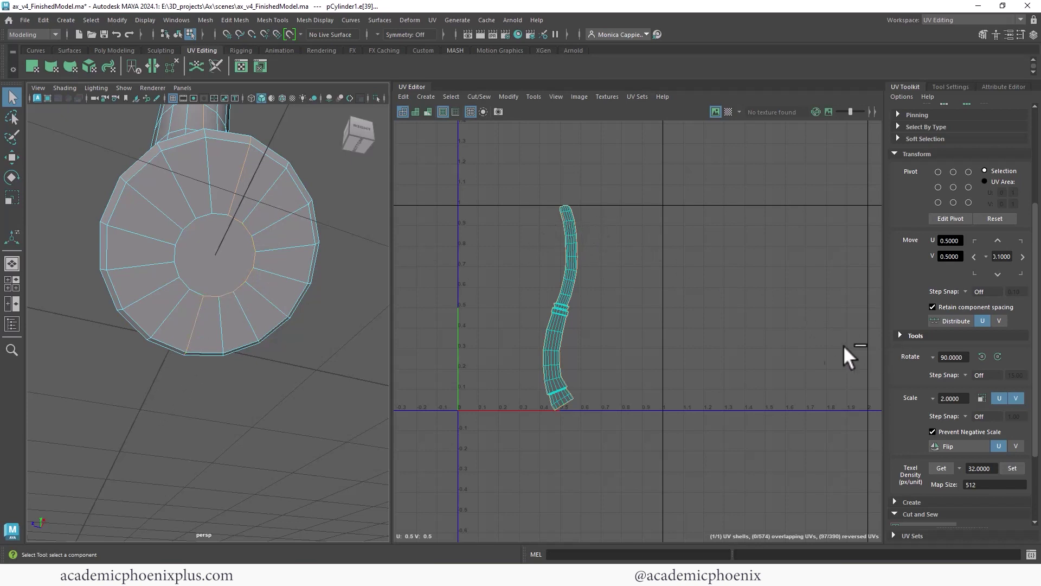
- Cut the UVs along the selected edges, select the handle shell and move it sideways to about U 0.52
right_click(562, 259, "shift")
right_click_drag(527, 273, 577, 287, "shift")
left_click(572, 278)
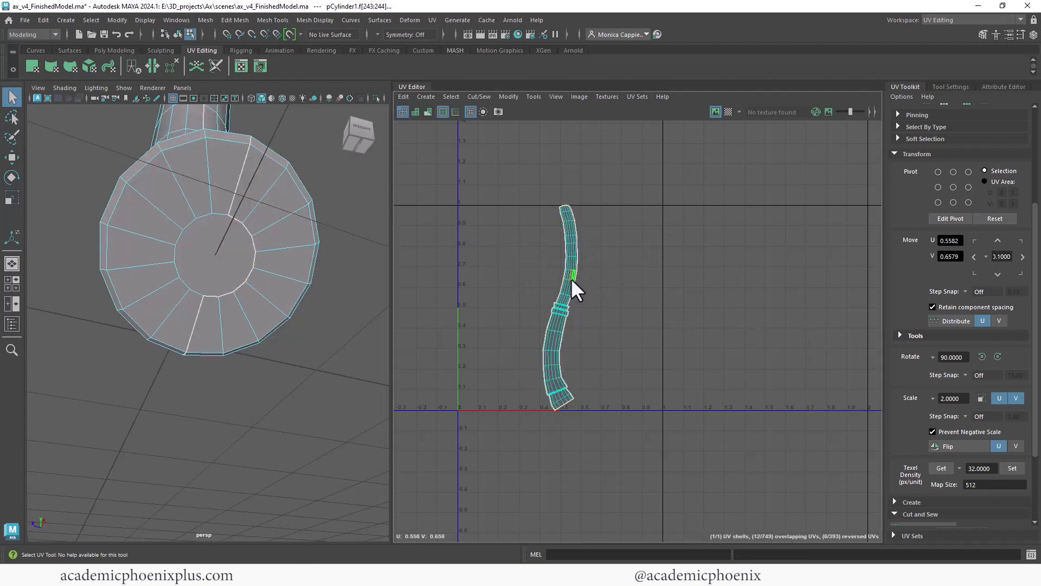
double_click(568, 287)
key("w")
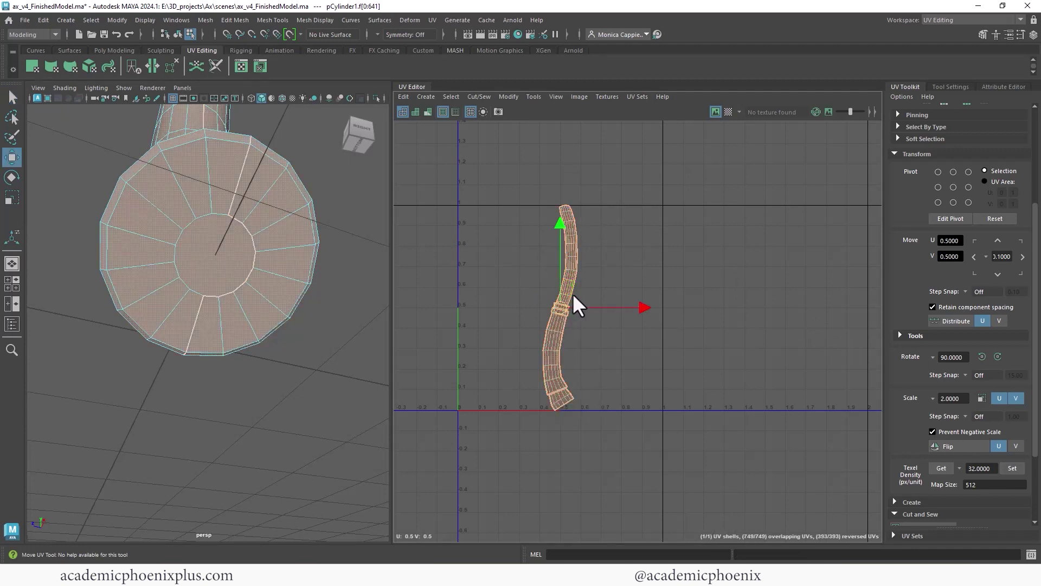
mouse_move(648, 308)
left_mouse_down()
mouse_move(616, 307)
mouse_move(646, 307)
left_mouse_up()
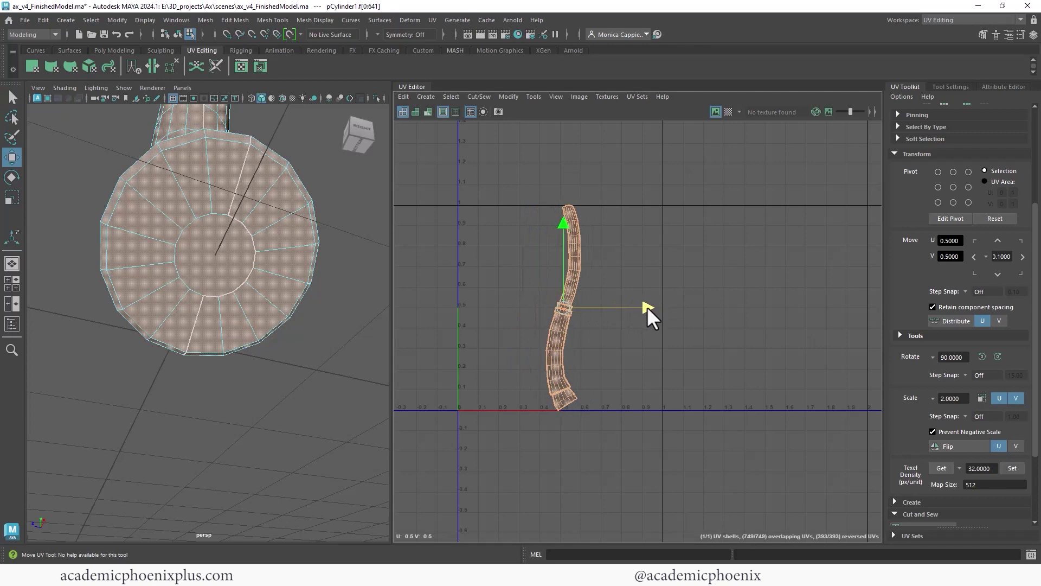
- Select the missed edge on the handle's top cap and cut the UVs along it
left_click_drag(275, 233, 240, 315, "alt")
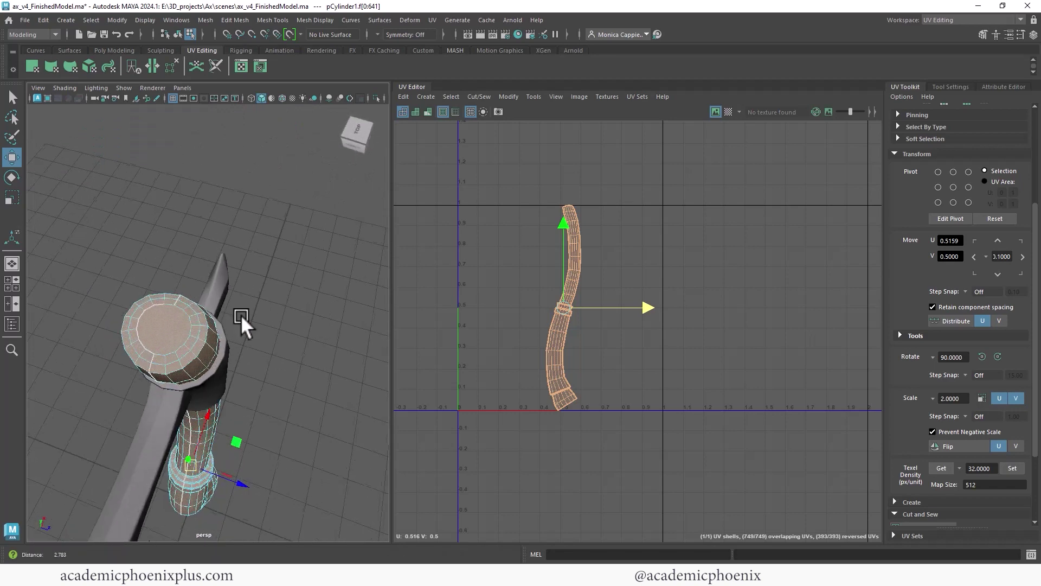
right_click_drag(241, 314, 311, 301, "alt")
left_click_drag(311, 301, 283, 318, "alt")
right_click_drag(283, 319, 321, 318, "alt")
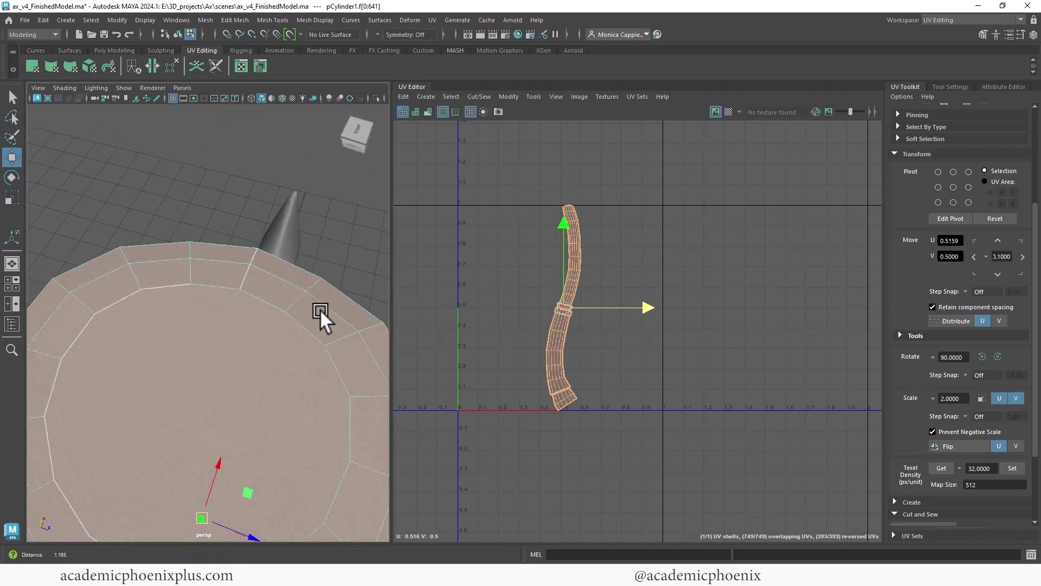
right_click(266, 282)
left_click(264, 282)
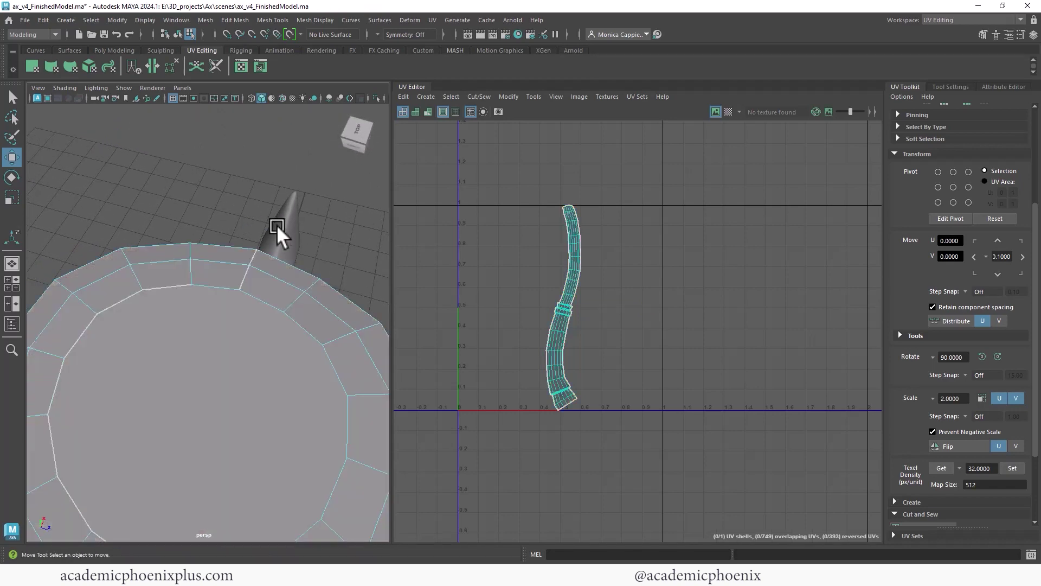
left_click(210, 284)
left_click(217, 288)
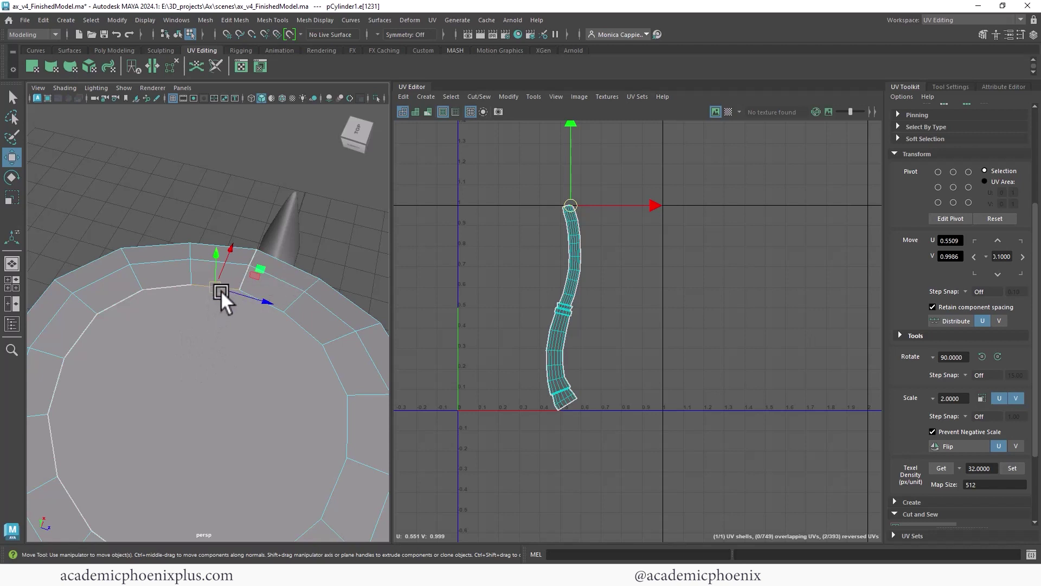
right_click_drag(568, 253, 568, 286, "shift")
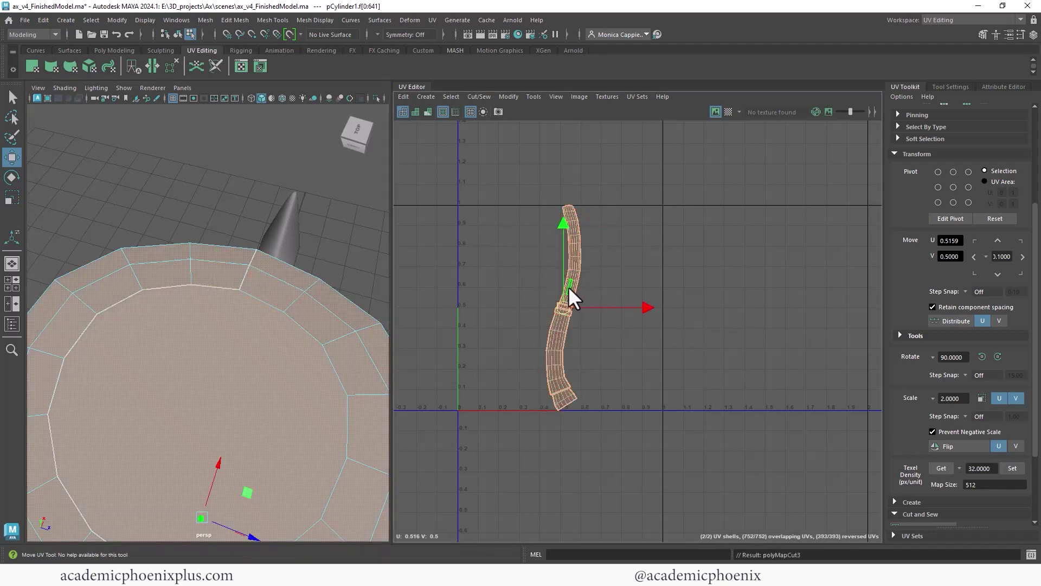
- Select one half of the handle's UVs, move it to about U 0.72 and turn the UV shading back on
double_click(568, 287)
left_click_drag(648, 306, 690, 307)
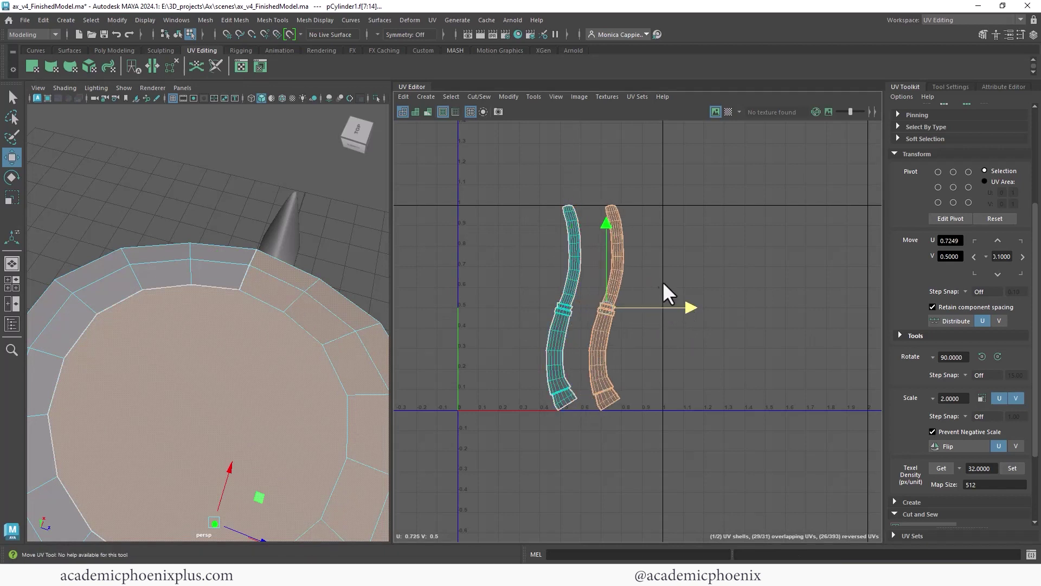
left_click(416, 113)
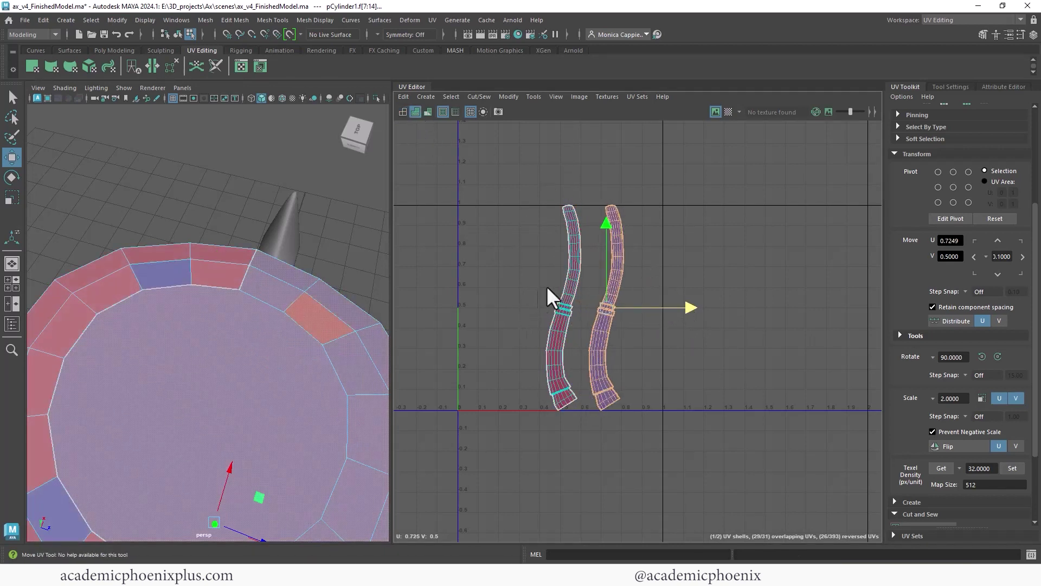
- Select the reversed handle shell and flip it horizontally
left_click(573, 284)
right_click_drag(571, 284, 570, 285, "shift")
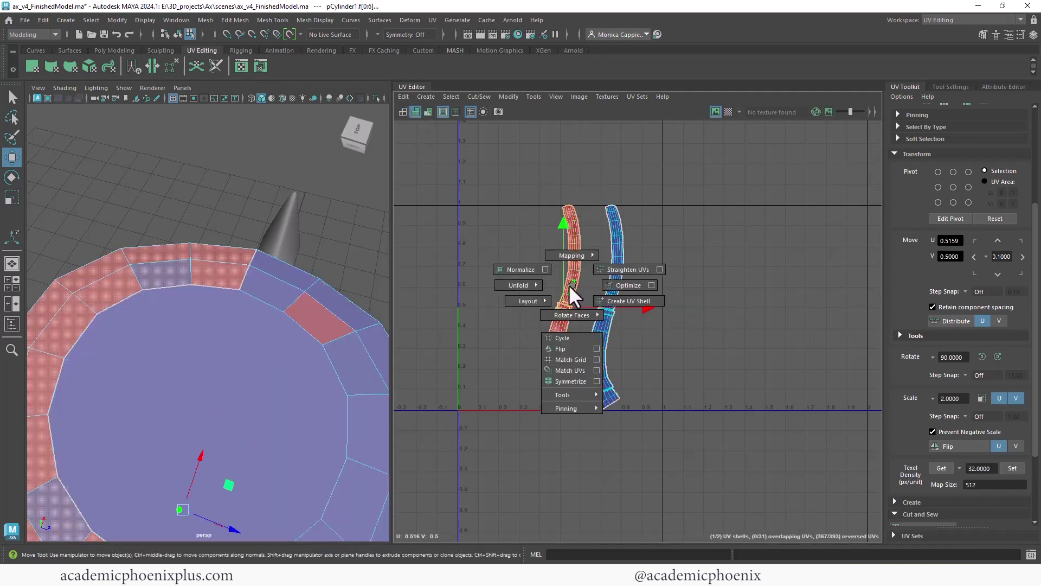
left_click(559, 348)
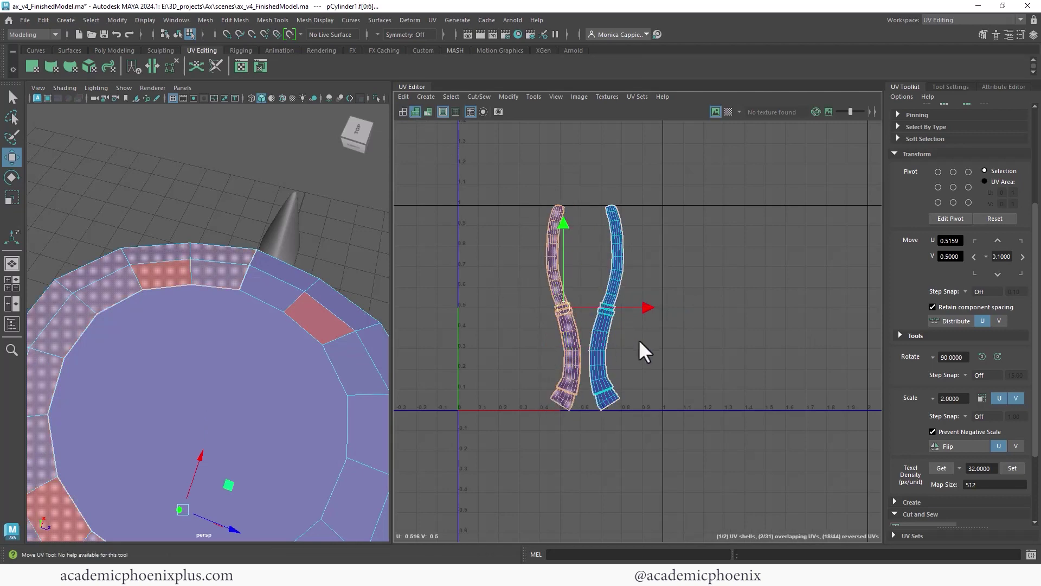
- Switch the handle to edge selection and select the lengthwise seam edge loop on its blade-facing side
left_click_drag(285, 366, 233, 333, "alt")
right_click_drag(234, 327, 242, 225)
left_click(221, 241)
left_click(310, 287)
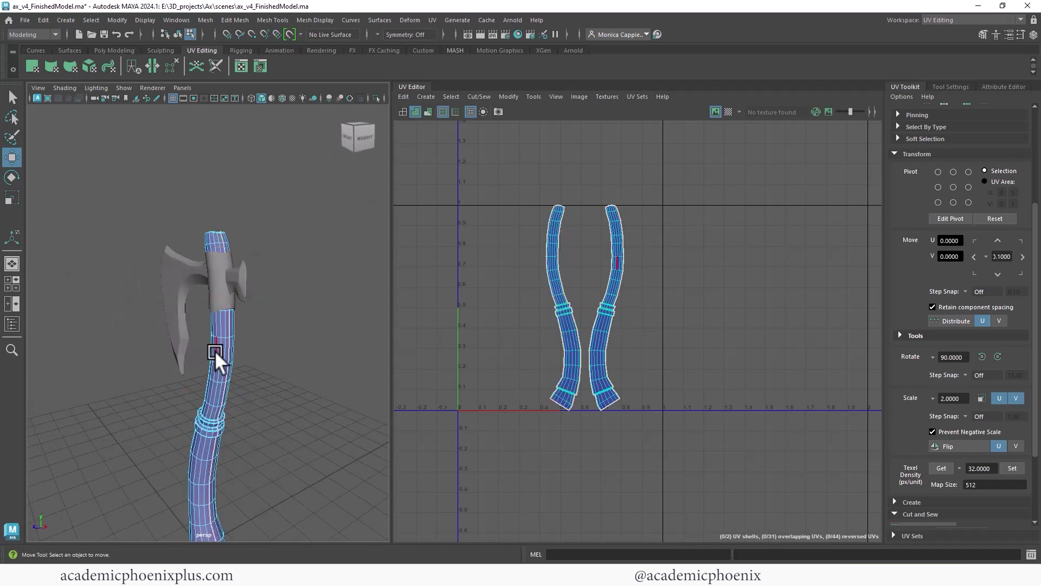
left_click(229, 349)
left_click_drag(268, 313, 229, 278, "alt")
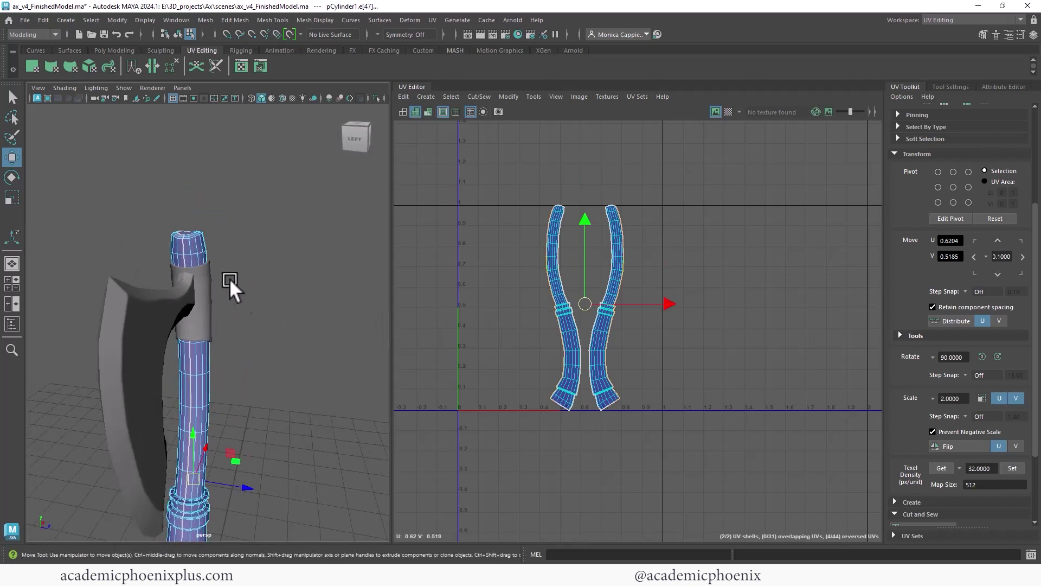
double_click(183, 246)
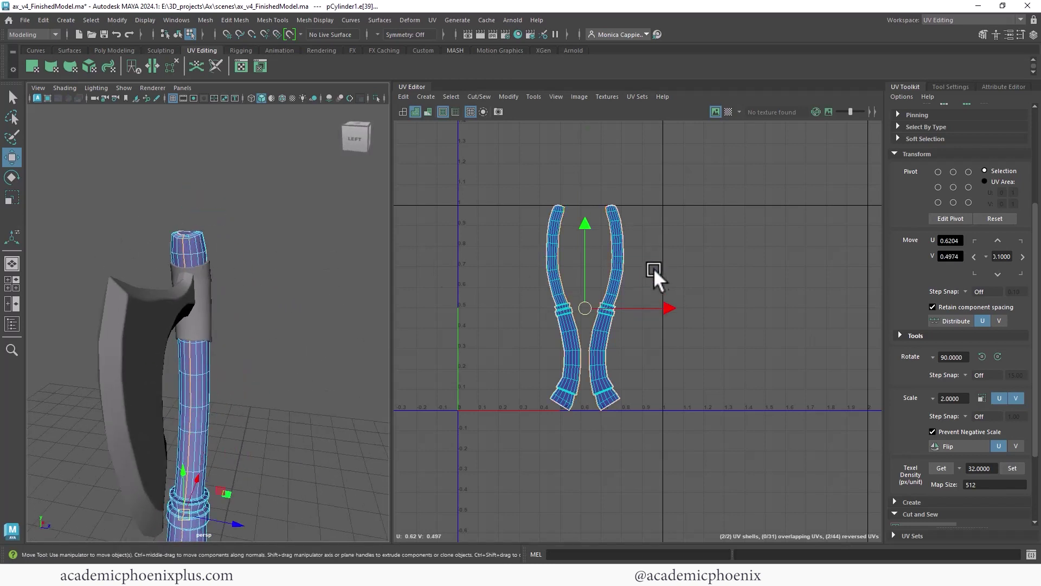
- Refine the seam edge selection at the bottom and top ends of the two handle UV shells
middle_click_drag(601, 275, 638, 143, "alt")
right_click_drag(638, 143, 708, 380, "alt")
middle_click_drag(708, 380, 687, 194, "alt")
right_click_drag(687, 194, 699, 283, "alt")
left_click_drag(611, 330, 610, 331)
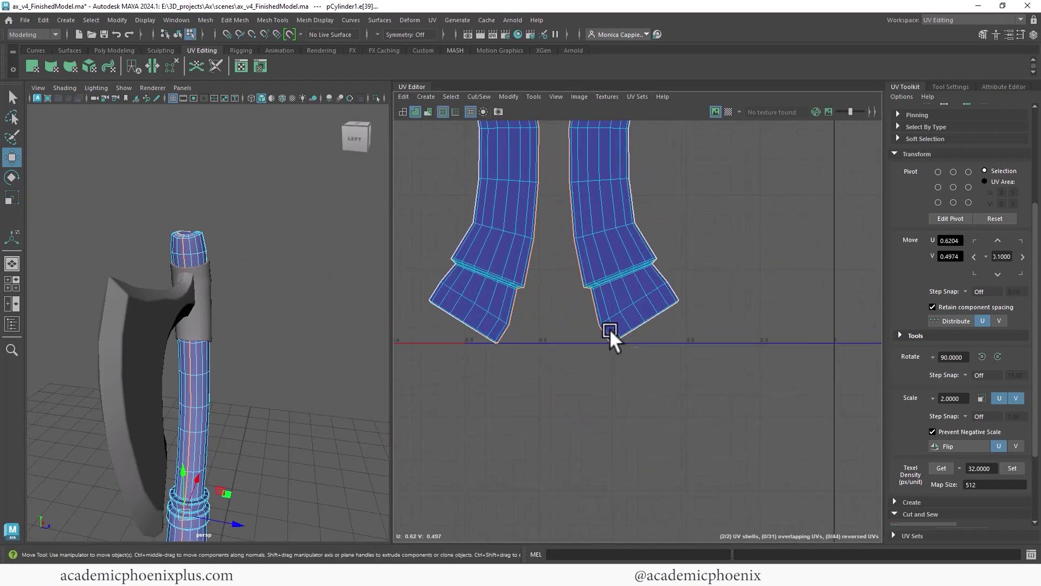
left_click_drag(464, 313, 496, 353)
middle_click_drag(560, 235, 511, 417, "alt")
middle_click_drag(509, 267, 516, 388, "alt")
middle_click_drag(534, 184, 551, 384, "alt")
right_click_drag(477, 281, 618, 275, "alt")
left_click_drag(683, 296, 661, 285)
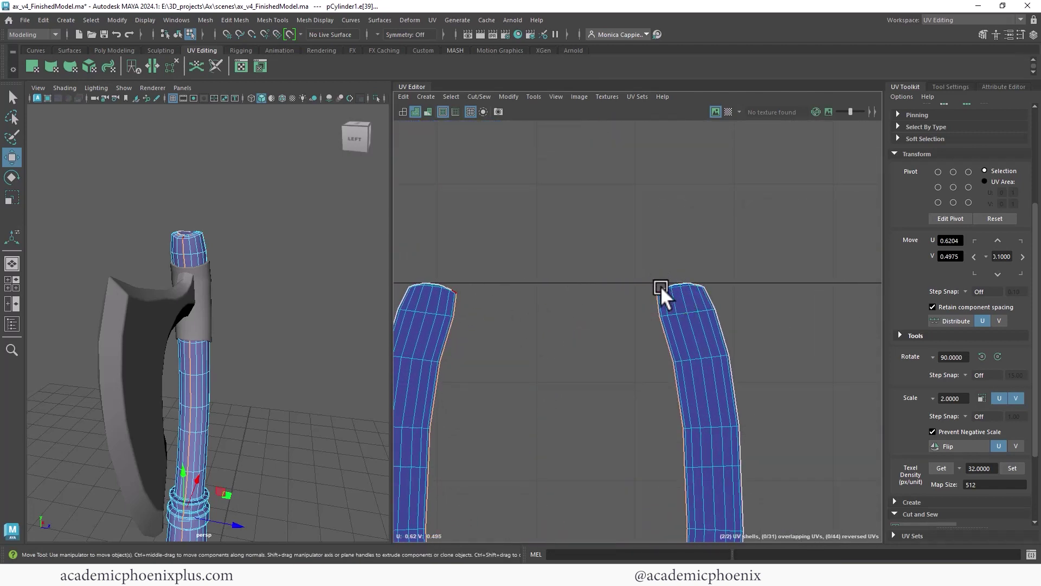
- Stitch the two handle UV shells together along the selected seam edges
right_click(675, 318, "shift")
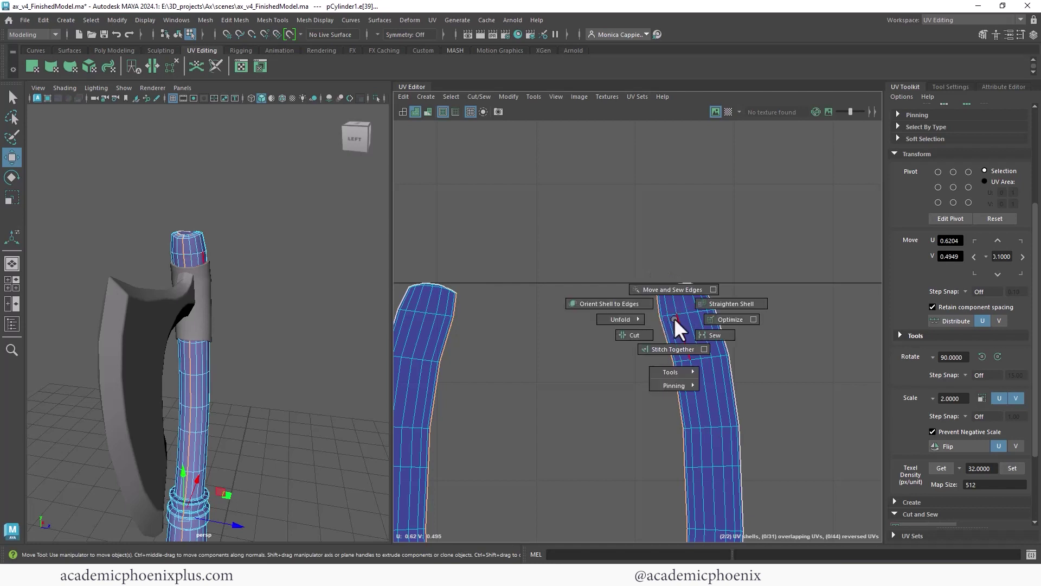
left_click(669, 349)
scroll(609, 307, "down", 5)
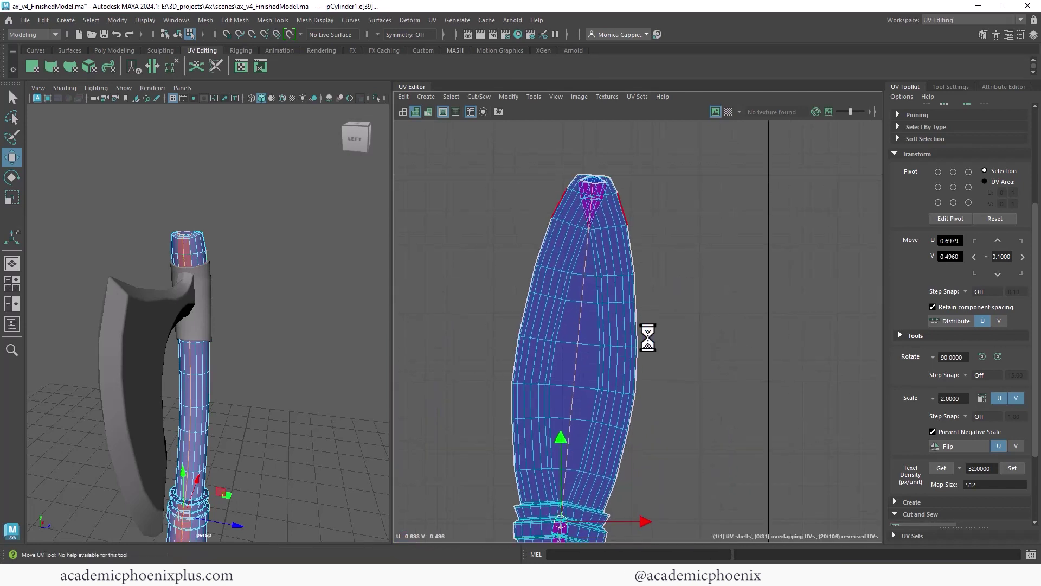
right_click_drag(648, 337, 460, 289, "alt")
middle_click_drag(460, 290, 476, 220, "alt")
middle_click_drag(634, 347, 618, 308, "alt")
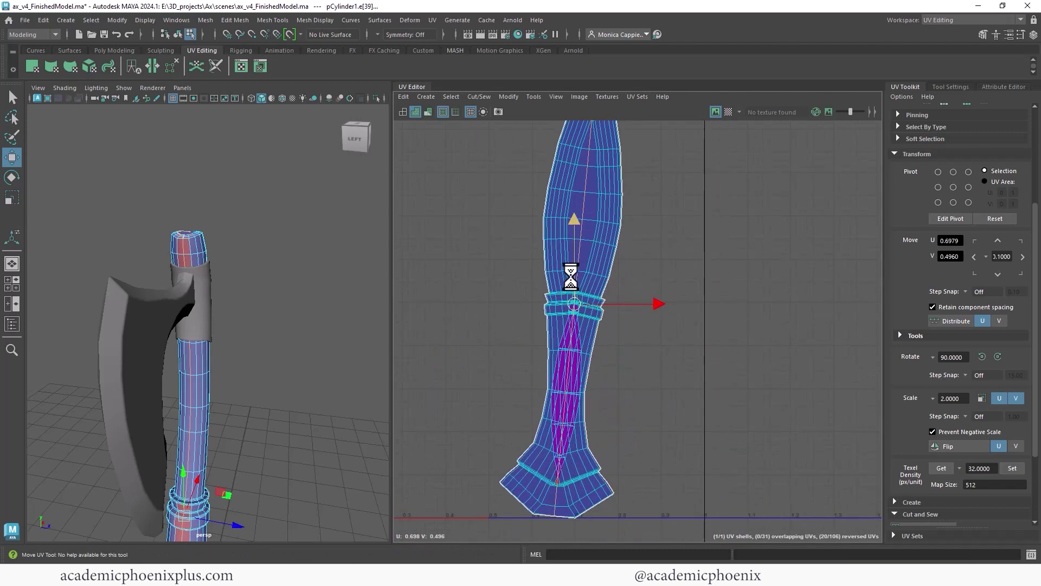
- Select the whole stitched handle shell and unfold its UVs
mouse_move(572, 275)
right_mouse_down()
mouse_move(573, 301)
mouse_move(587, 276)
right_mouse_up()
double_click(592, 276)
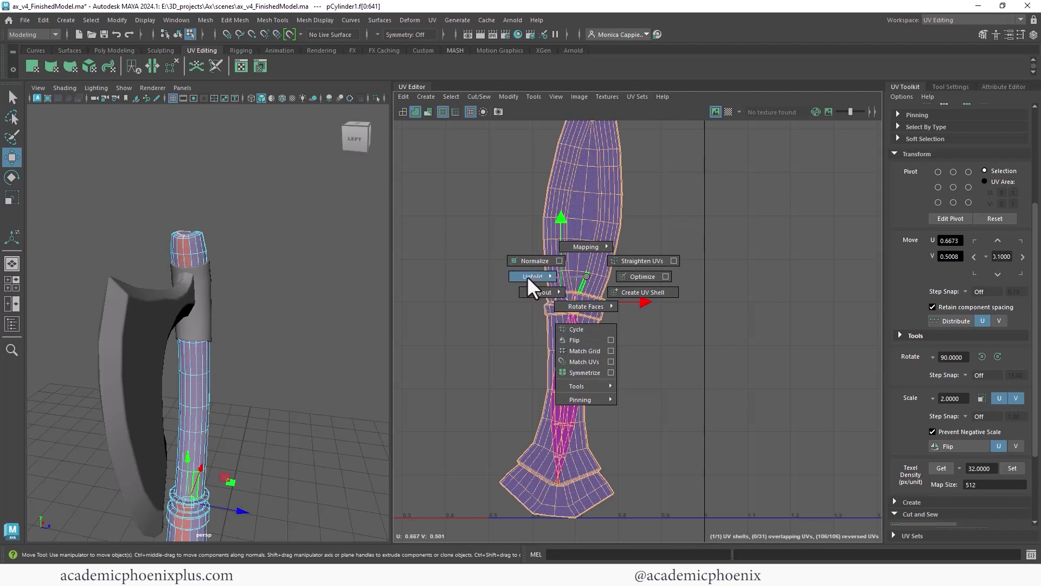
mouse_move(522, 277)
left_click(464, 279)
scroll(629, 346, "up", 3)
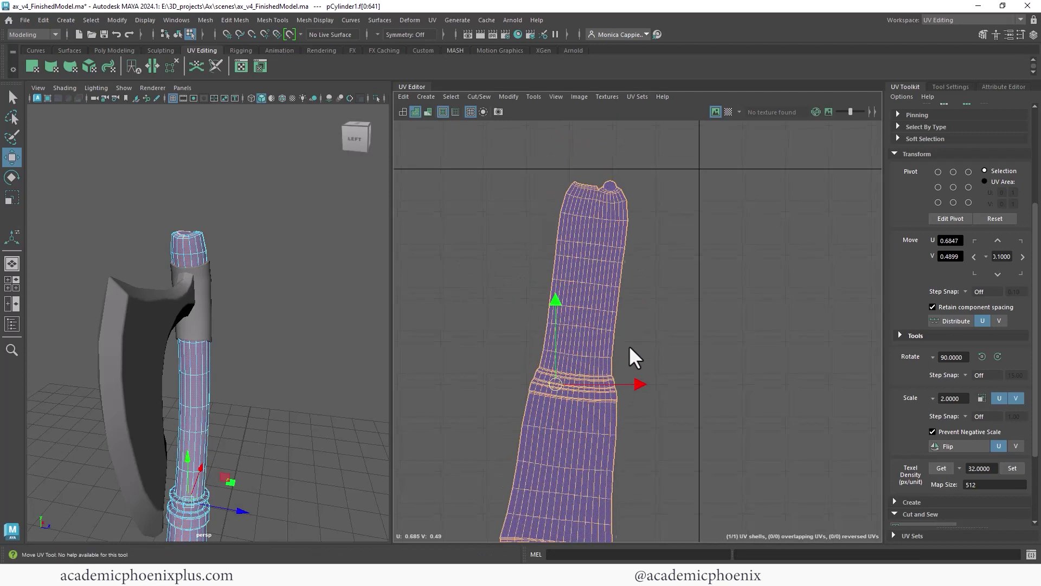
middle_click_drag(629, 346, 625, 385, "alt")
scroll(642, 298, "up", 2)
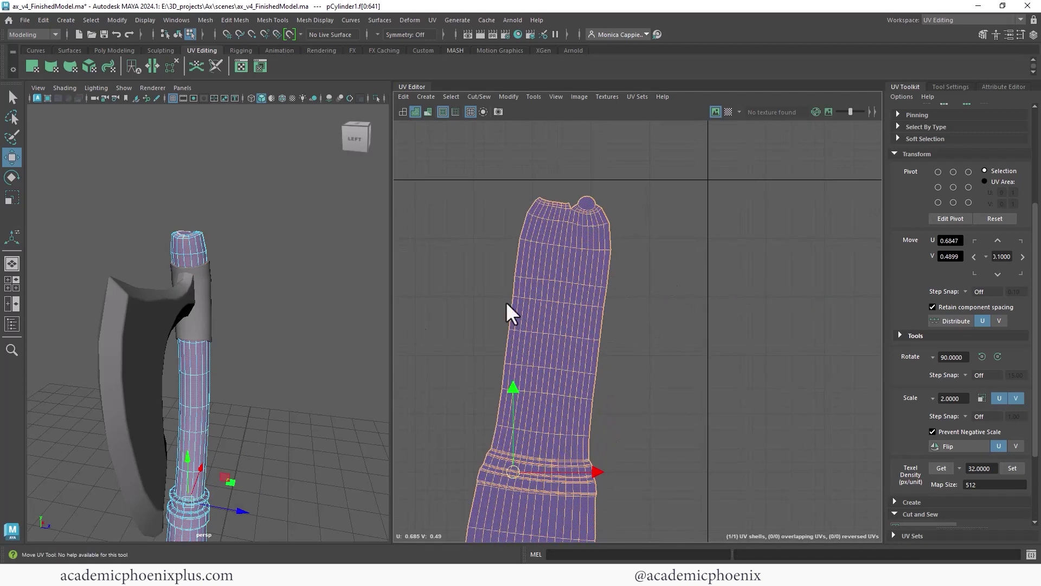
- Turn on the checker map and inspect the texture distribution around the handle
left_click_drag(304, 342, 223, 346, "alt")
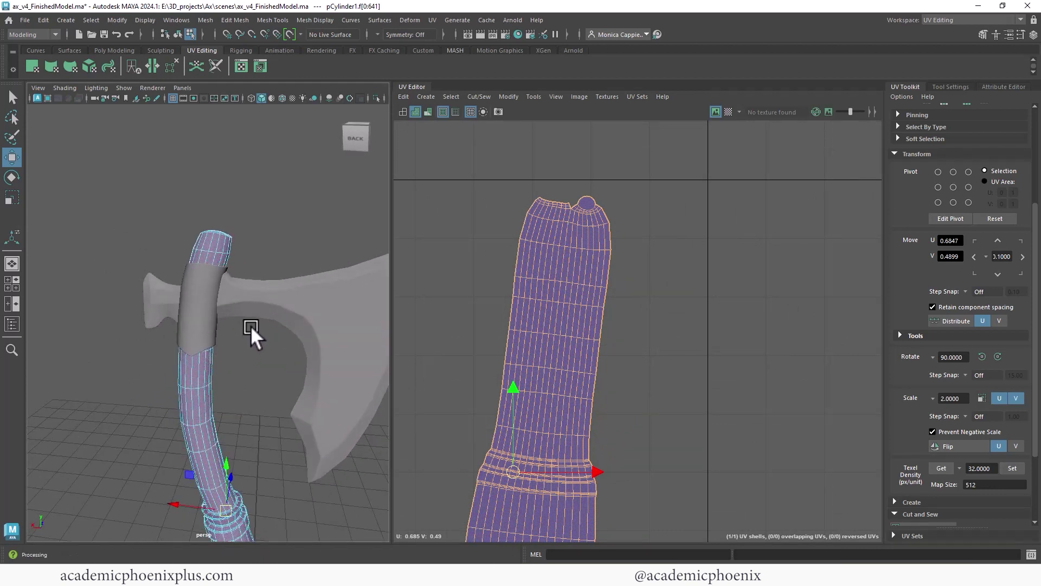
left_click(728, 112)
left_click_drag(217, 271, 332, 389, "alt")
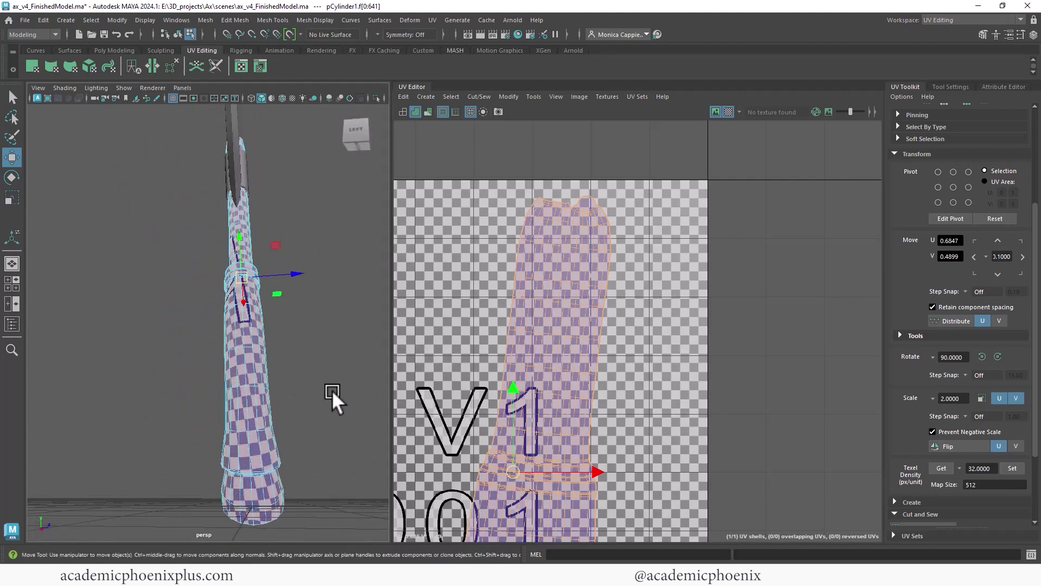
- Rotate the unfolded handle shell upright and move it into the neighbouring UV tile at about U 1.21, V 0.49
right_click_drag(584, 366, 406, 280, "alt")
middle_click_drag(521, 371, 544, 265, "alt")
right_click_drag(545, 265, 509, 255, "alt")
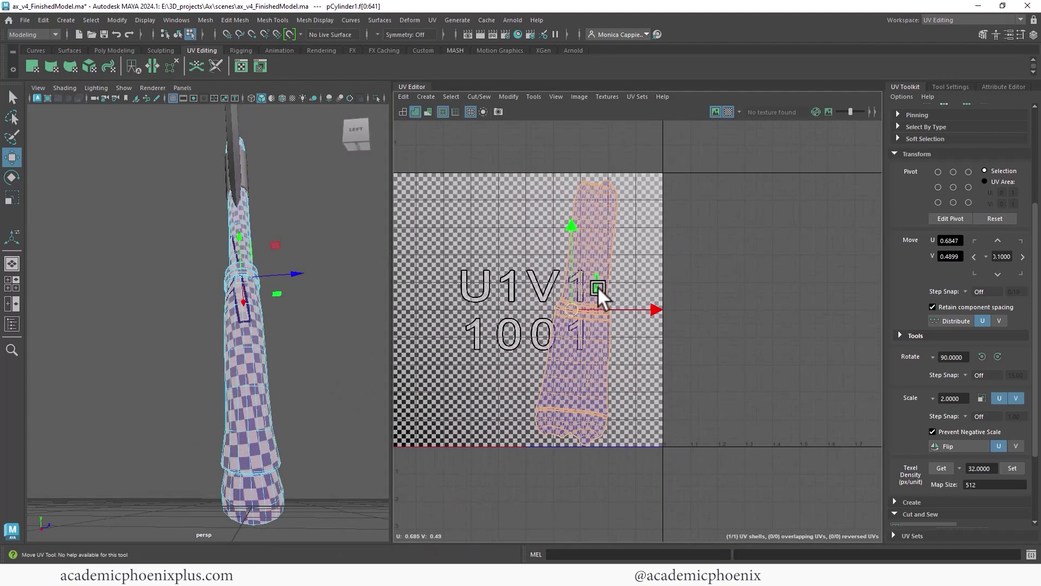
key("e")
left_click_drag(629, 264, 616, 266)
key("w")
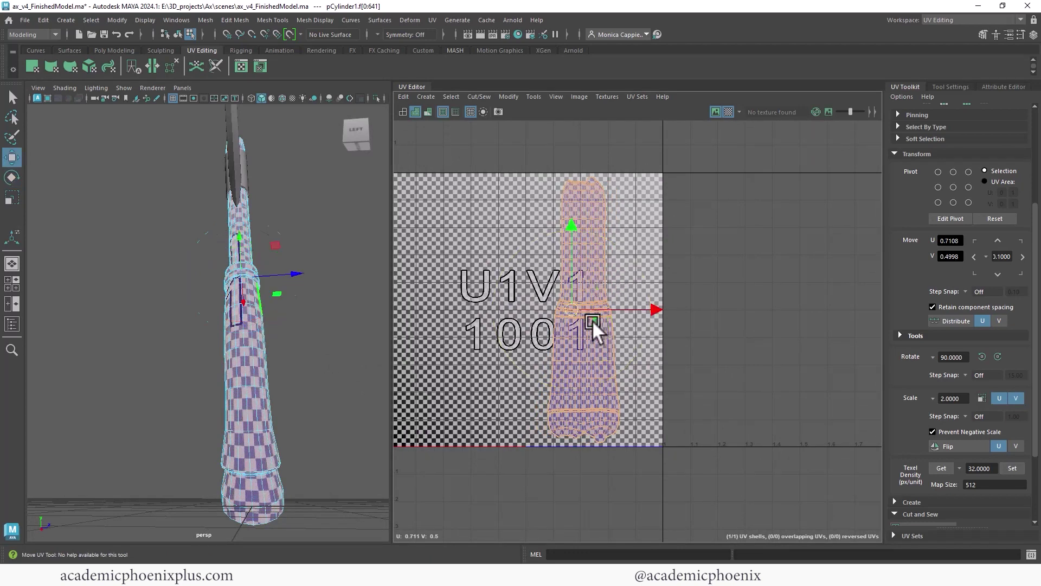
left_click_drag(592, 319, 707, 308)
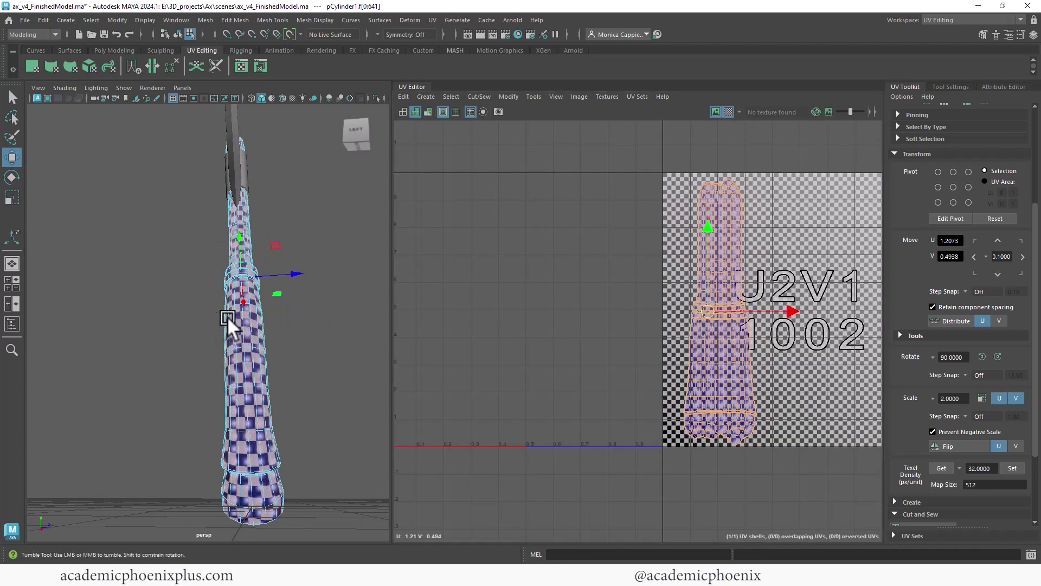
- Unfold the handle shell once more and rotate it slightly to straighten it
left_click_drag(227, 317, 286, 334, "alt")
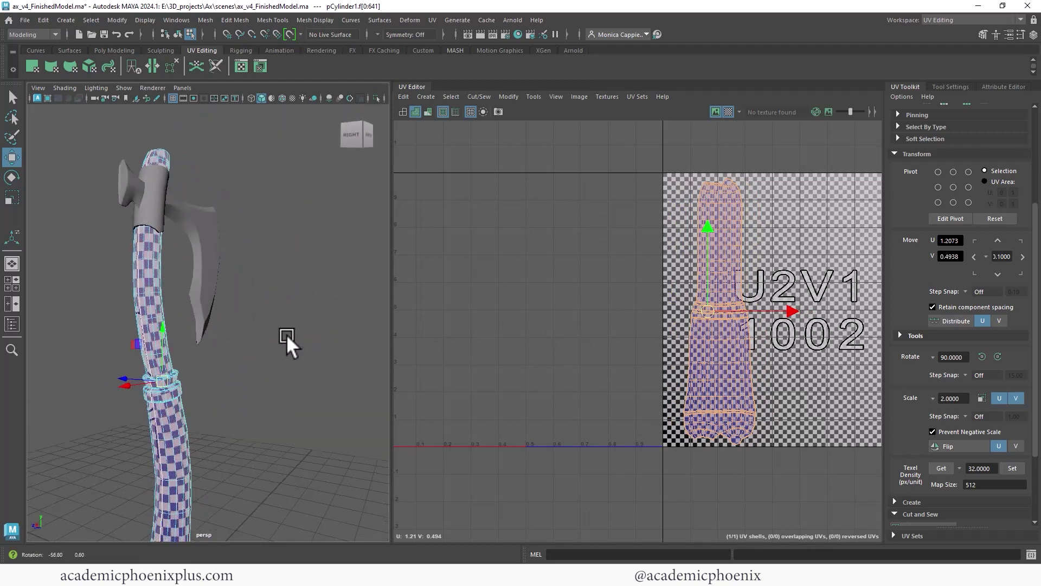
right_click_drag(731, 314, 616, 314, "shift")
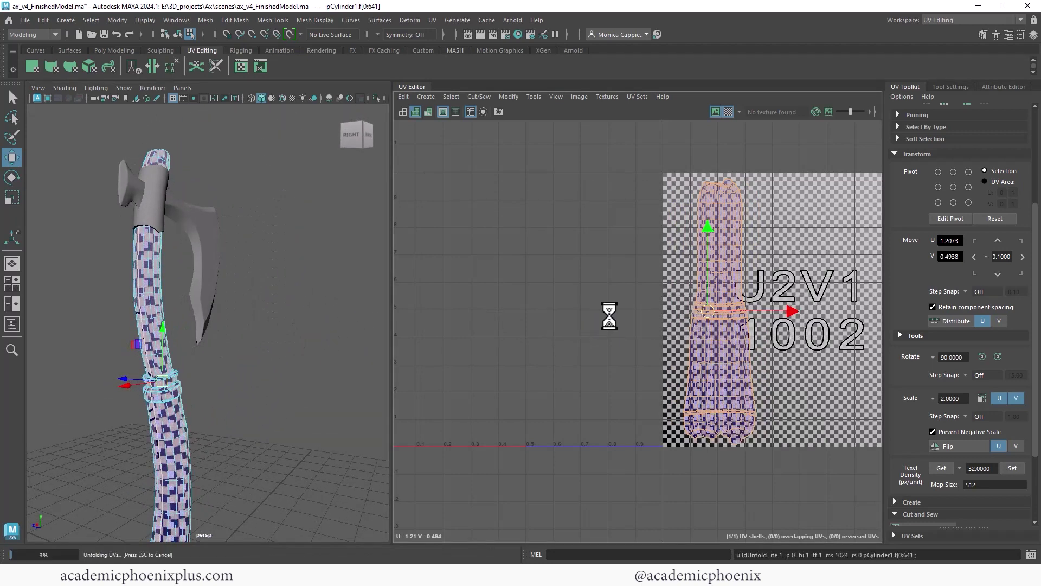
key("e")
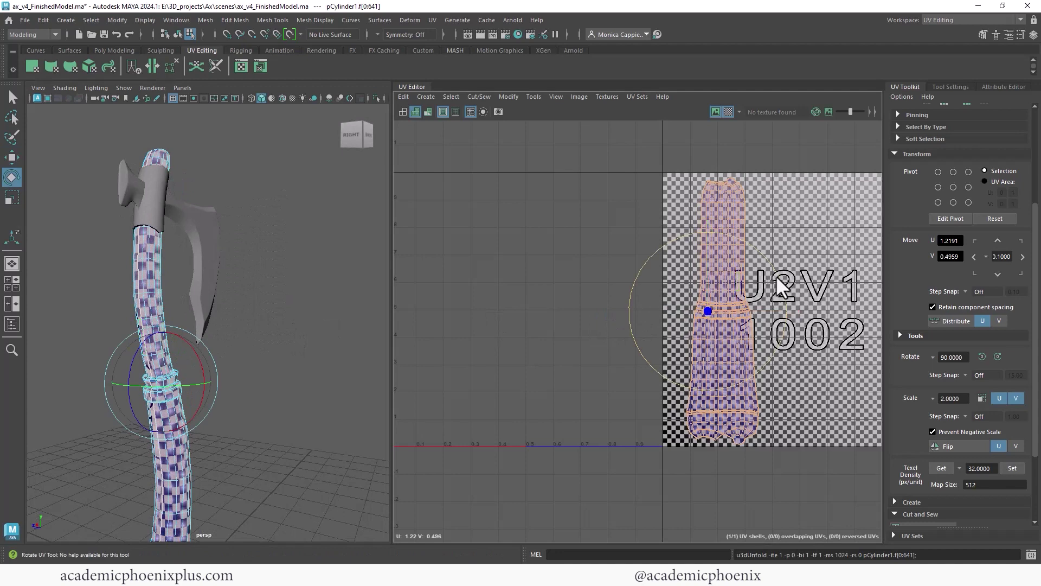
left_click_drag(776, 274, 773, 285)
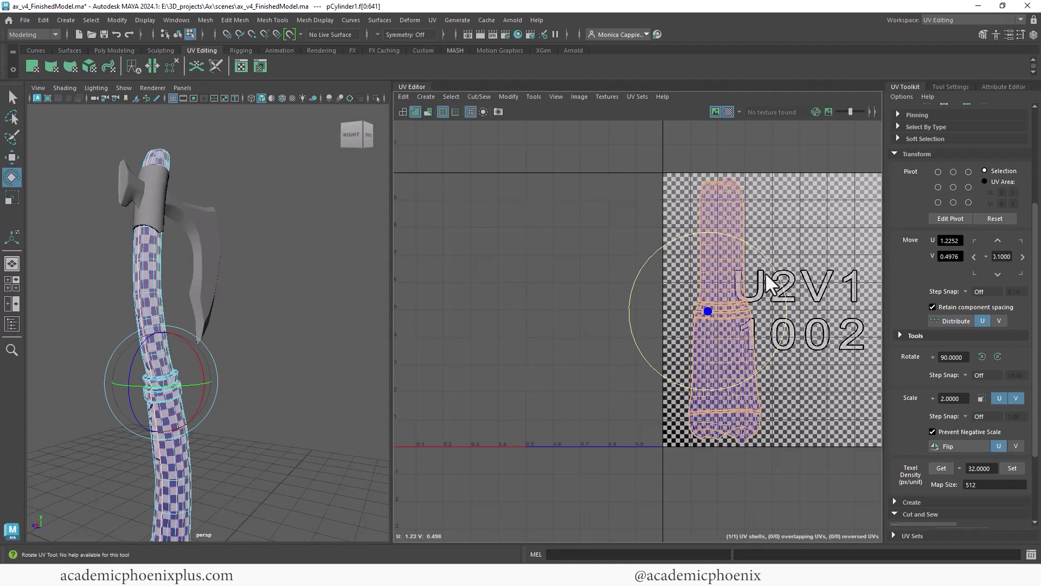
- Return the handle to object mode and save the scene as ax_v5_StartUVS_ohlone.mb
left_click_drag(268, 278, 180, 282, "alt")
left_click(180, 281)
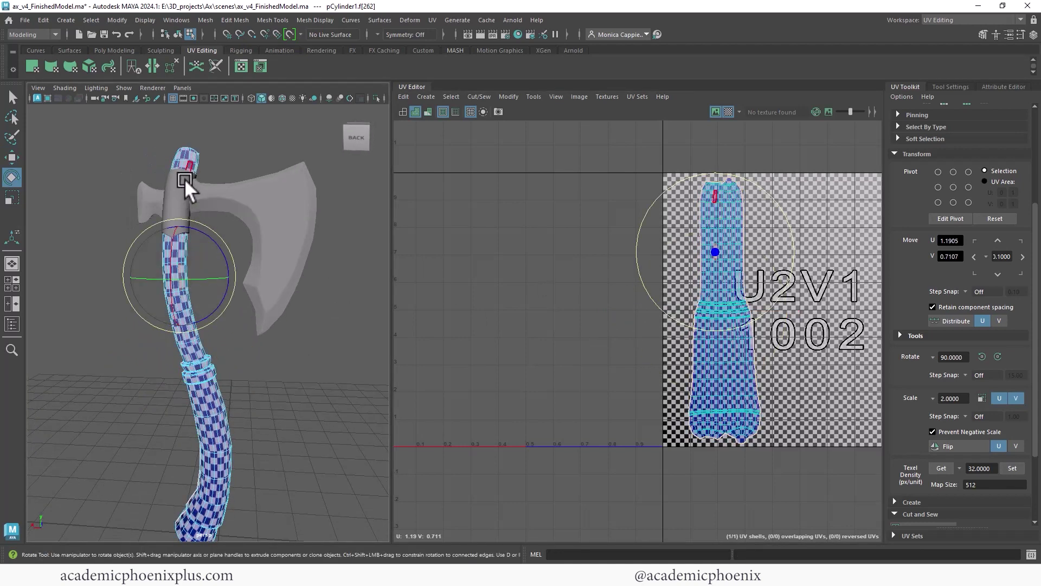
right_click_drag(181, 158, 238, 135)
key("F8")
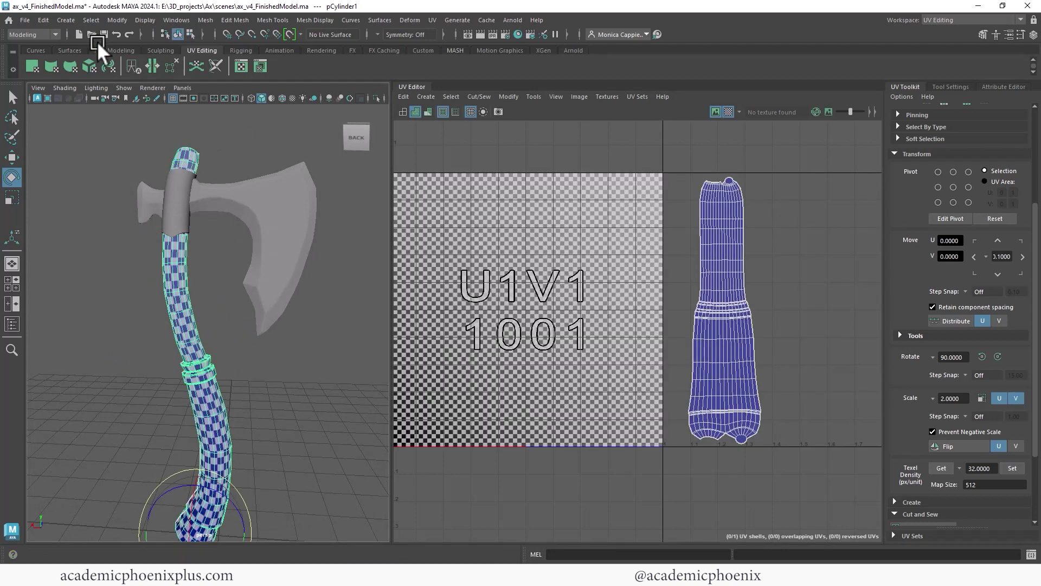
left_click(22, 23)
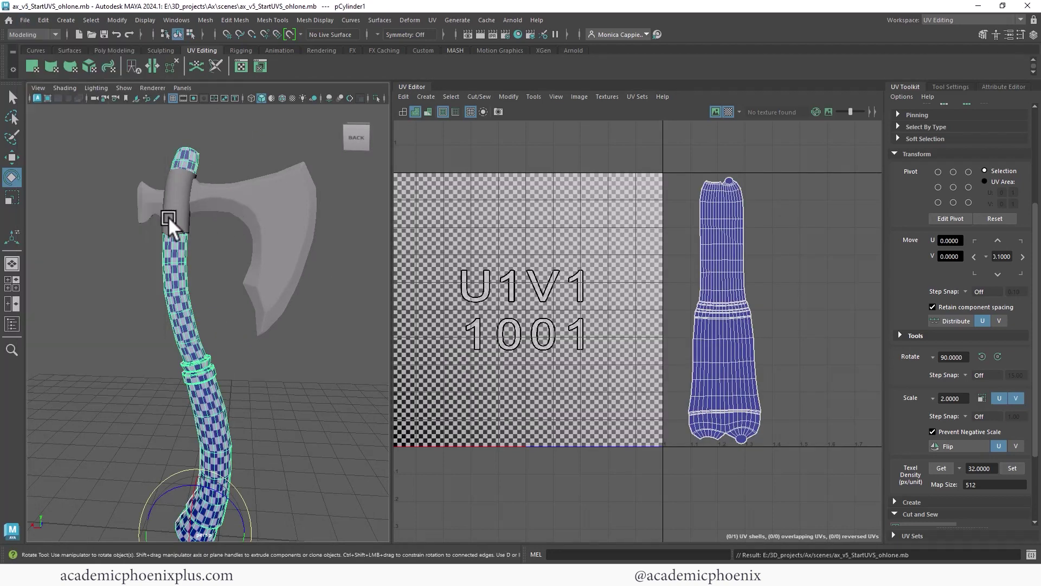
- Select the collar wrapped around the handle at the axe head and apply a cylindrical UV projection
left_click(168, 216)
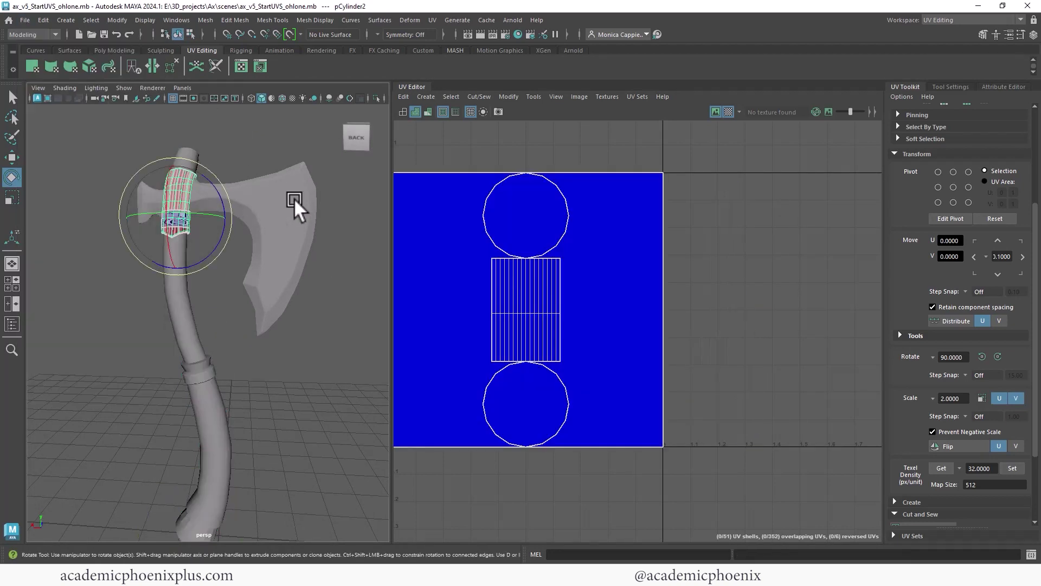
middle_click_drag(251, 155, 270, 210, "alt")
right_click_drag(270, 210, 331, 210, "alt")
mouse_move(328, 206)
left_mouse_down("alt")
mouse_move(233, 215)
mouse_move(320, 220)
left_mouse_up("alt")
left_click(433, 20)
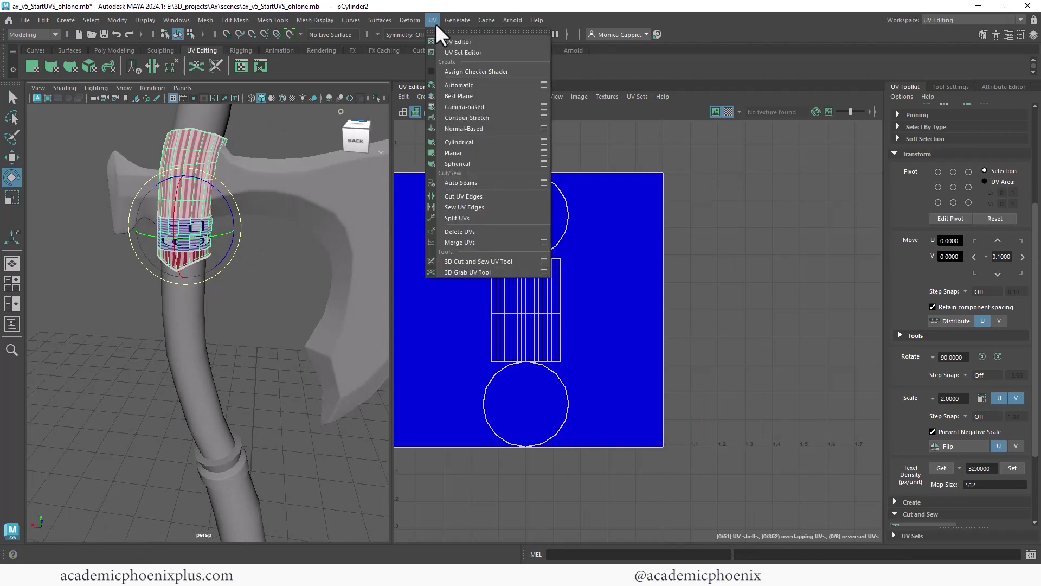
left_click(477, 140)
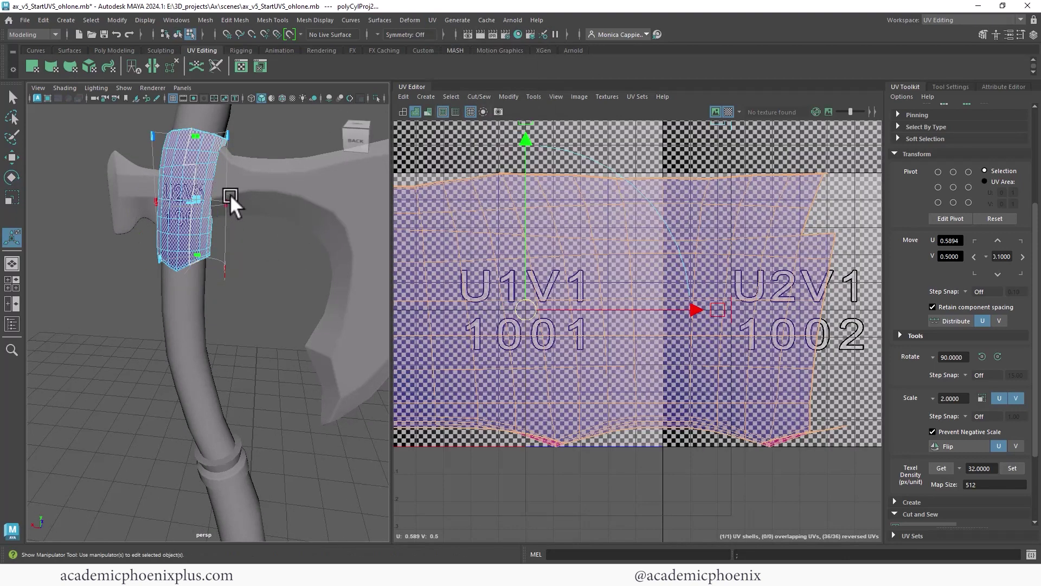
- Extend the collar's cylindrical projection around the whole piece and rotate it about -101° around the handle to reposition the seam
left_click_drag(230, 194, 190, 245, "alt")
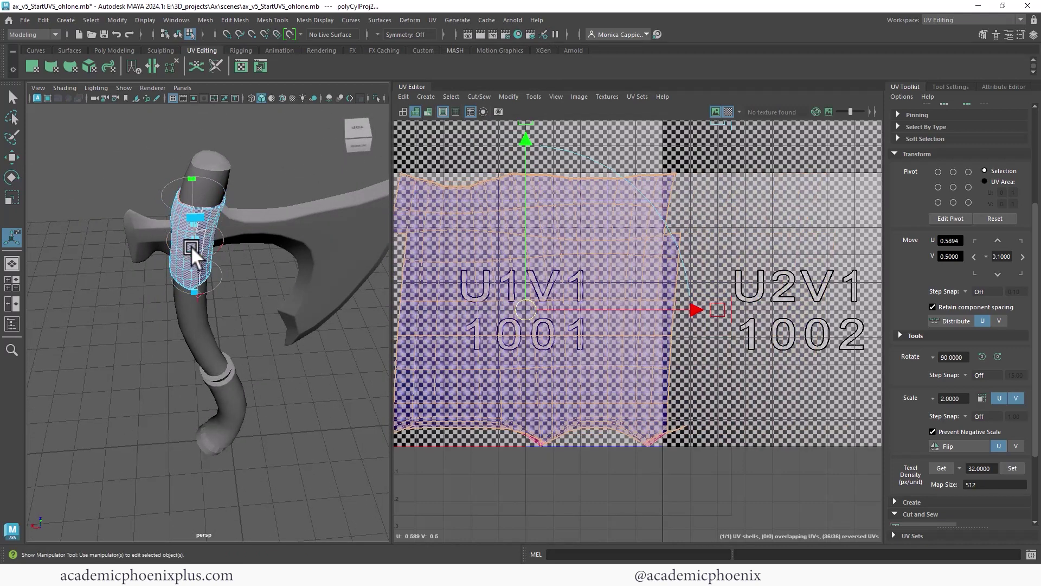
left_click(197, 301)
left_click_drag(243, 272, 154, 251)
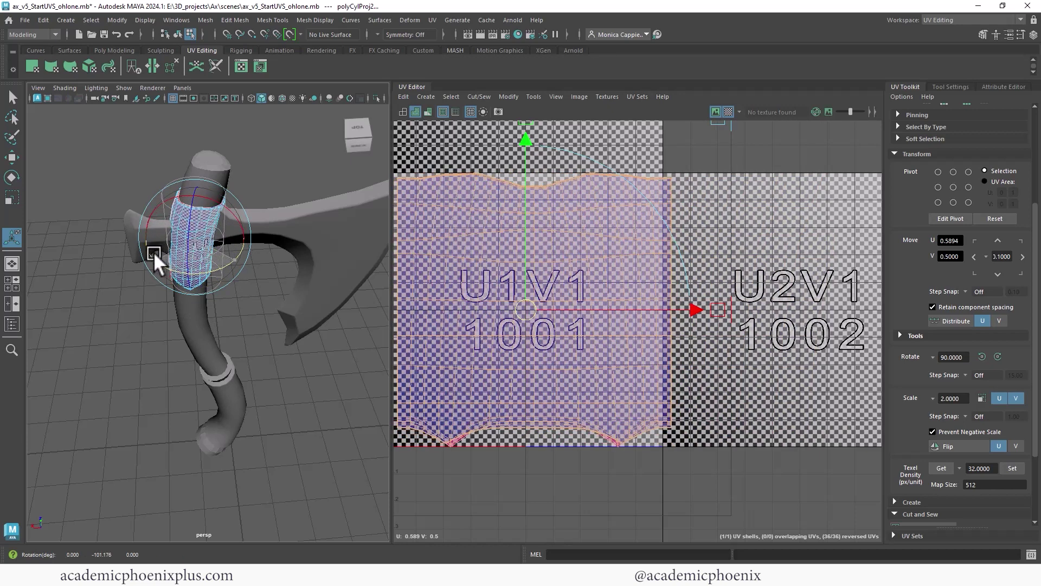
left_click_drag(112, 298, 148, 249, "alt")
- Select the collar's entire UV shell, unfold it and frame it in the UV view
right_click(611, 236)
right_click_drag(612, 237, 613, 266)
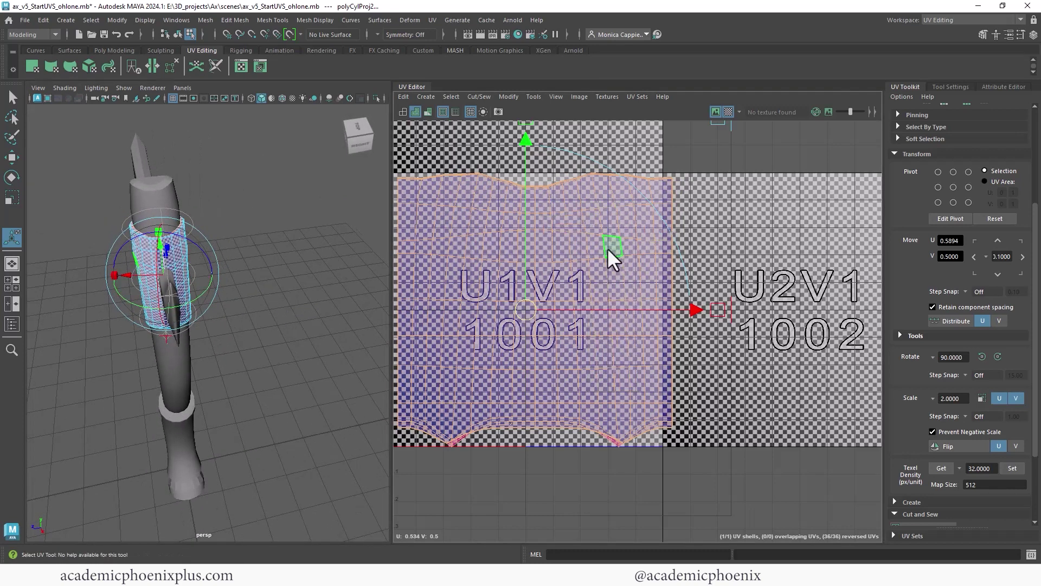
double_click(608, 250)
right_click(605, 250, "shift")
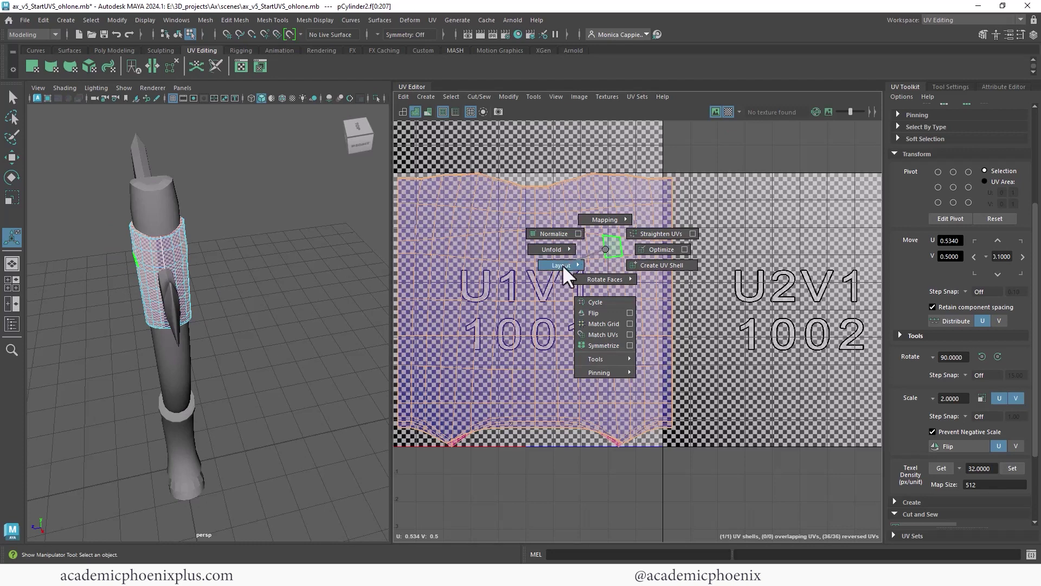
mouse_move(558, 250)
left_click(468, 247)
key("f")
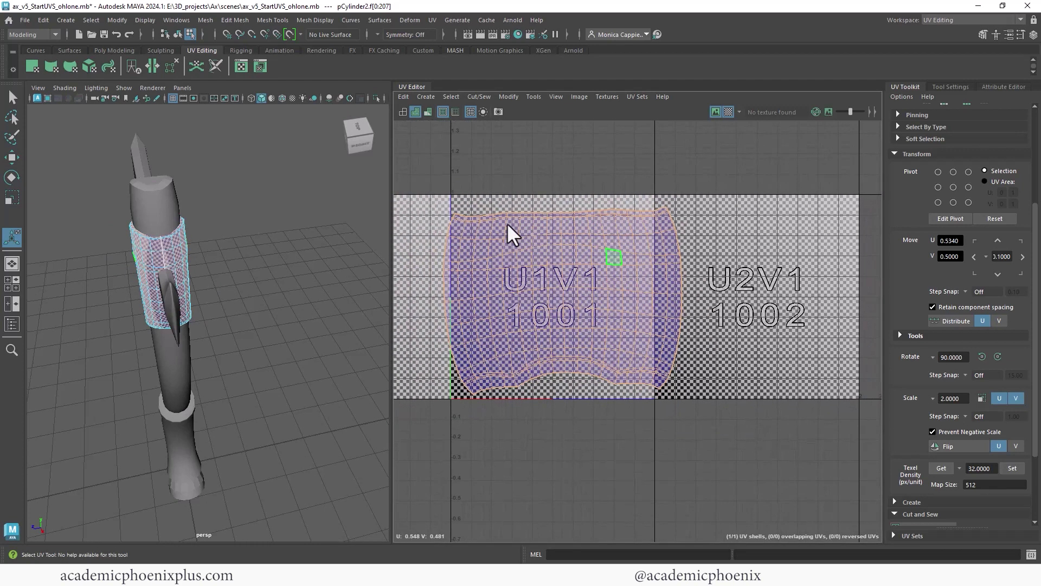
- Rotate the collar's UV shell slightly to level it and move it below the first tile to about U 0.67, V -0.41
key("w")
key("e")
left_click_drag(629, 254, 643, 274)
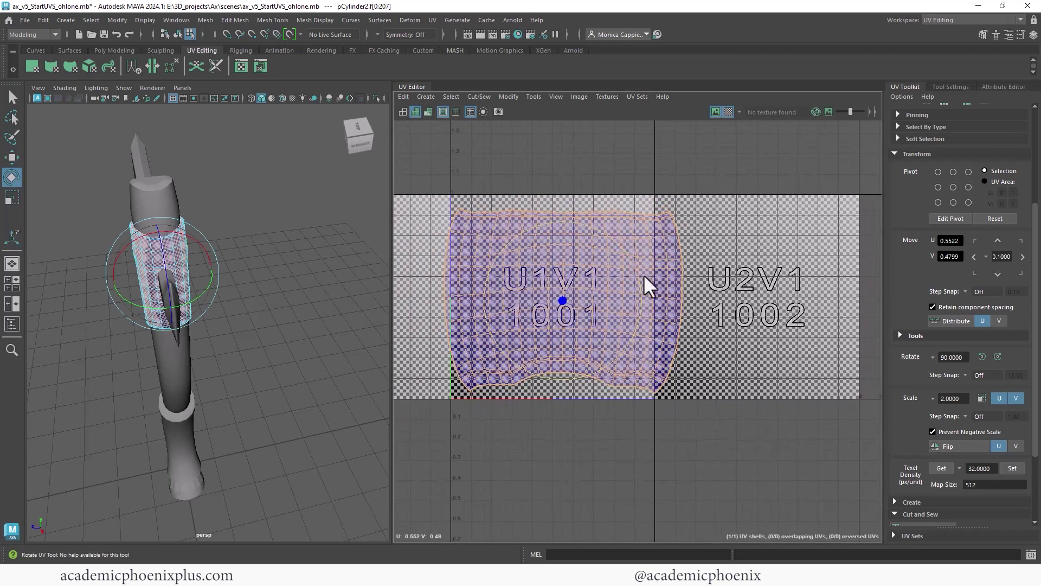
key("w")
left_click_drag(554, 311, 563, 489)
key("r")
- Select the poll piece behind the axe head as an object and apply a planar UV projection
left_click_drag(271, 212, 157, 222, "alt")
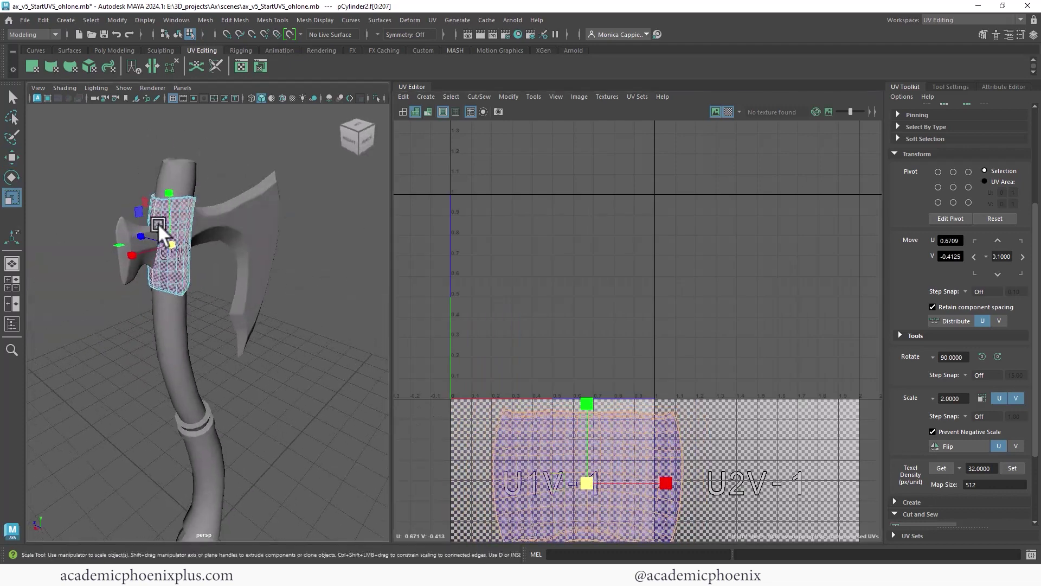
left_click(129, 272)
middle_click_drag(163, 231, 202, 286, "alt")
left_click_drag(238, 273, 150, 279, "alt")
right_click_drag(149, 282, 202, 239)
left_click(306, 289)
left_click(160, 309)
middle_click_drag(271, 243, 293, 286, "alt")
left_click_drag(293, 285, 275, 282, "alt")
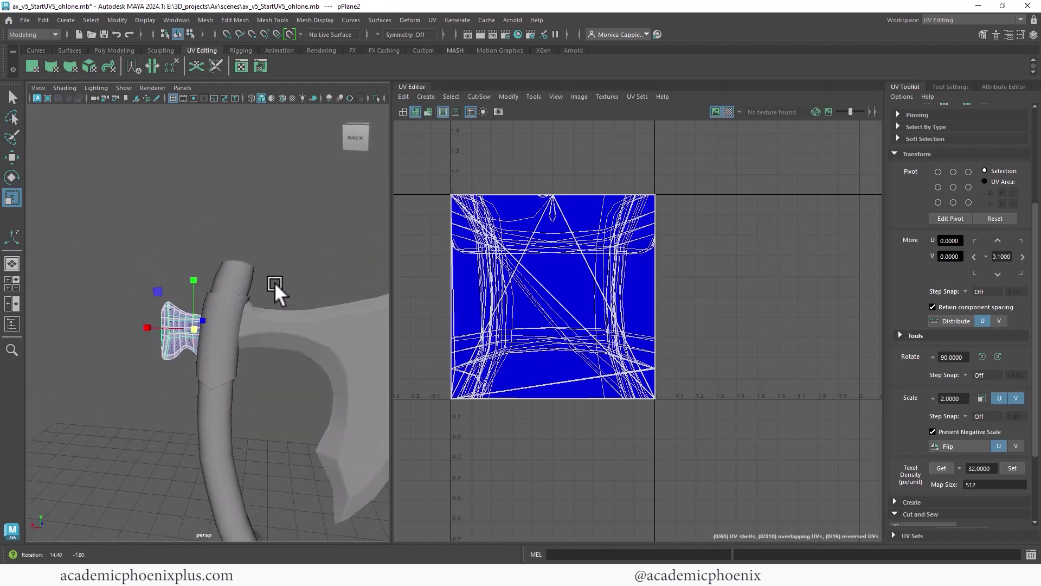
left_click(432, 20)
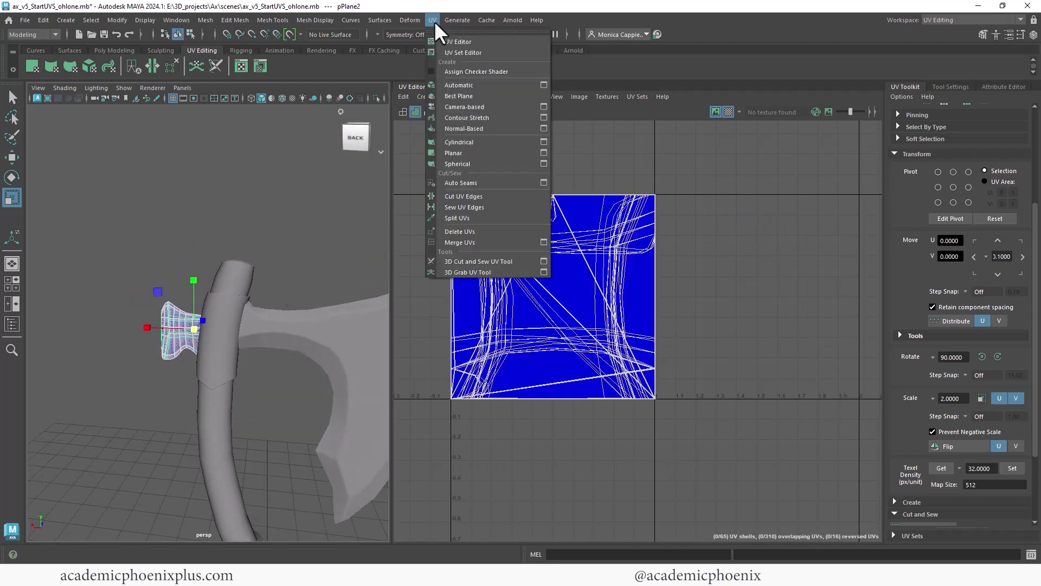
left_click(455, 153)
left_click_drag(161, 324, 212, 321, "alt")
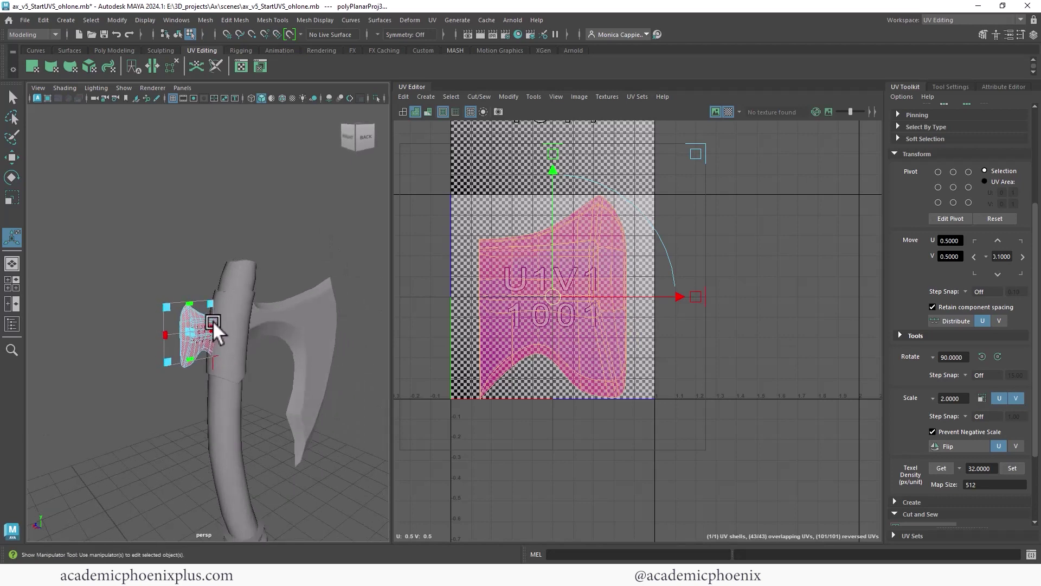
- Select the edge loop running along the poll's narrow back side and cut its UVs into two halves
right_click_drag(212, 320, 457, 287, "alt")
left_click_drag(347, 299, 206, 317, "alt")
right_click_drag(206, 318, 194, 250)
left_click(169, 334)
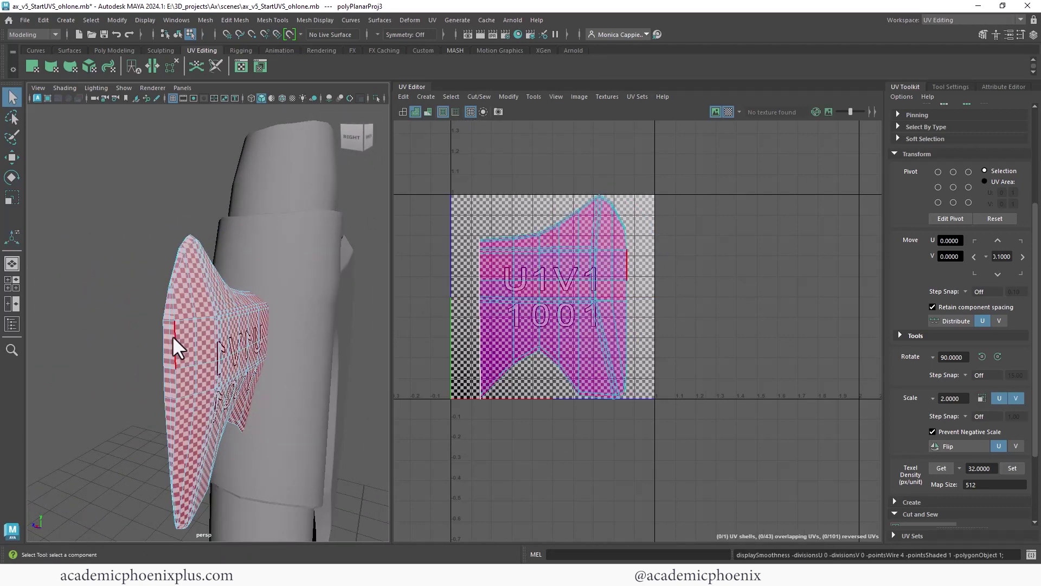
right_click(567, 268, "shift")
right_click_drag(568, 270, 552, 300, "shift")
- Move one of the overlapping poll shells into the second tile, then select the remaining reversed shell and flip it
key("w")
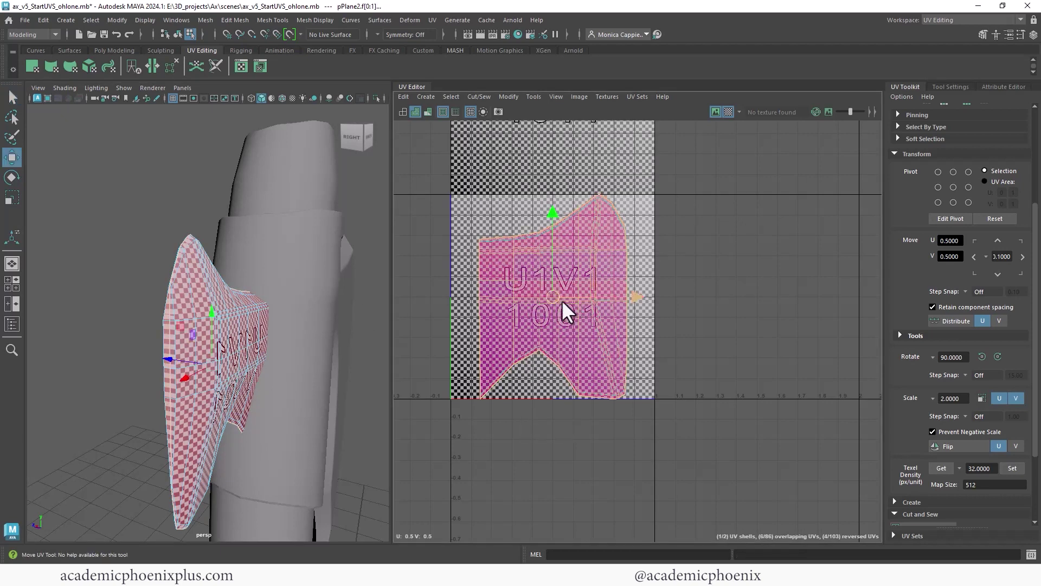
left_click_drag(562, 300, 744, 285)
right_click_drag(558, 283, 558, 289)
left_click(562, 288)
right_click_drag(591, 256, 584, 318, "shift")
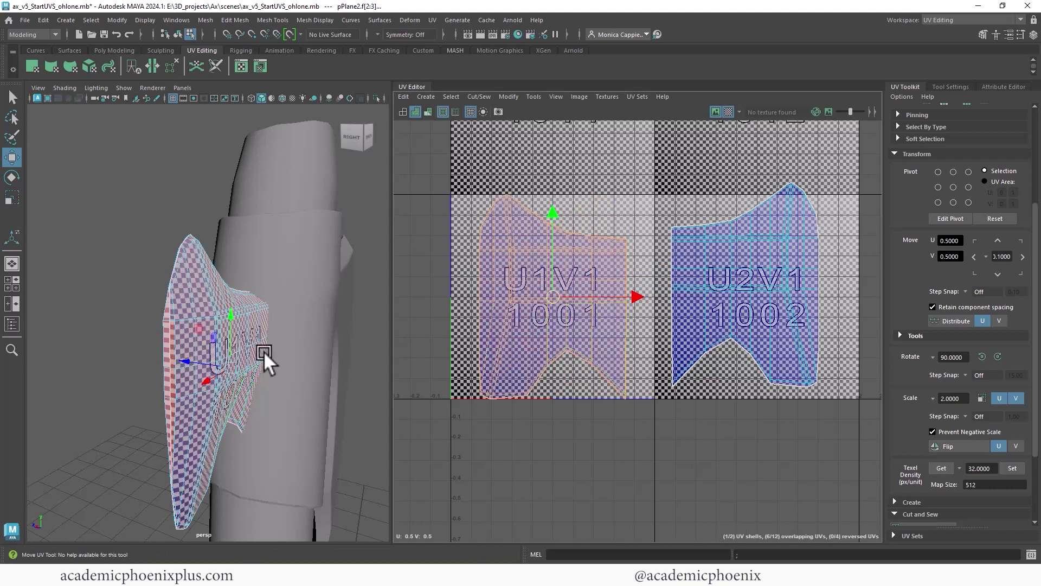
- Hide the checker pattern, select the shared border edges along the poll's back, and join the two shells with Move and Sew
left_click_drag(264, 350, 215, 233, "alt")
right_click_drag(216, 233, 222, 204)
left_click(190, 203)
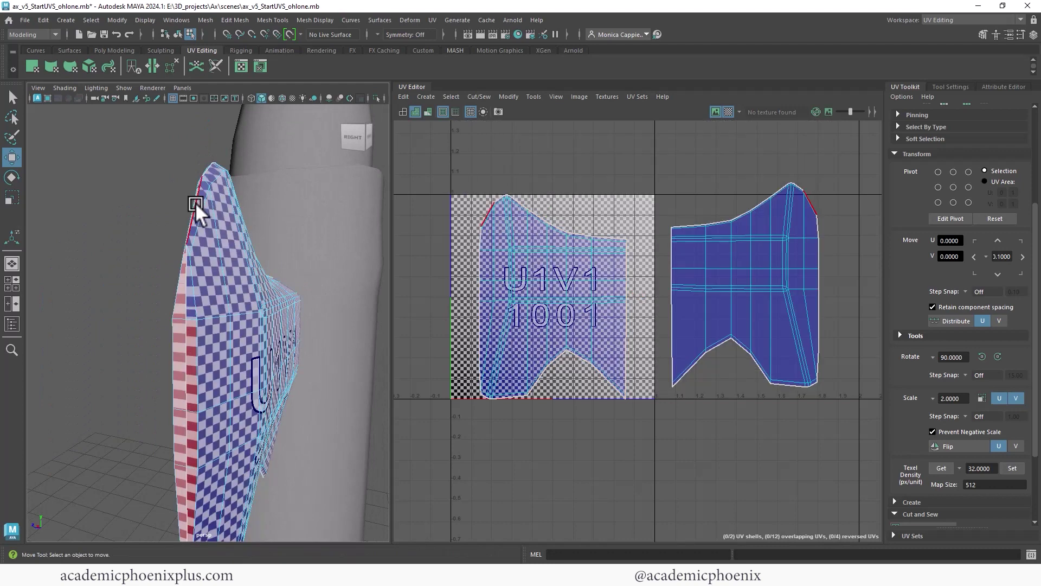
middle_click_drag(788, 248, 677, 235, "alt")
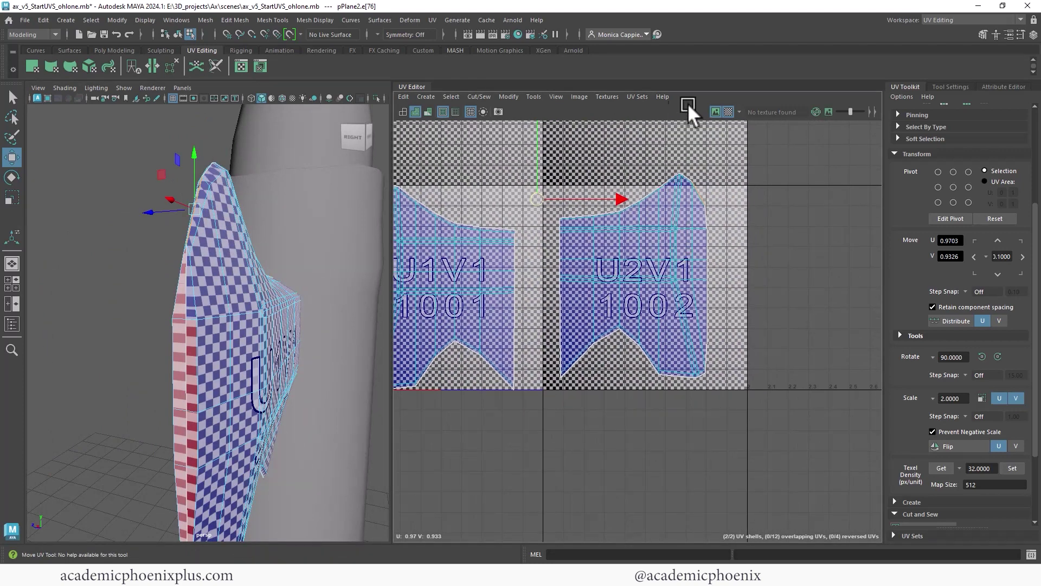
left_click(727, 111)
right_click_drag(745, 175, 808, 196, "alt")
left_click(695, 389)
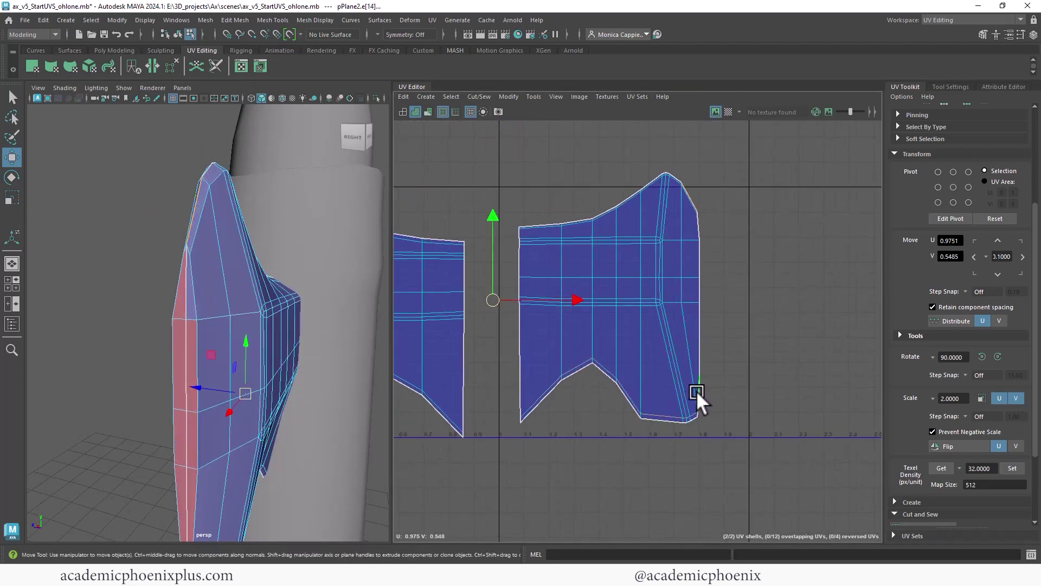
left_click(713, 343)
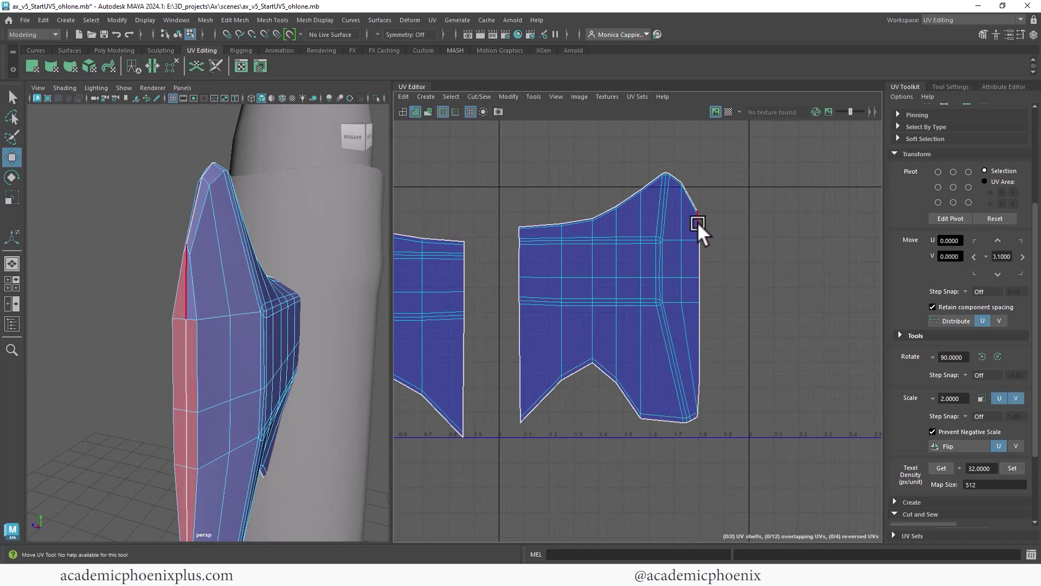
left_click(696, 204)
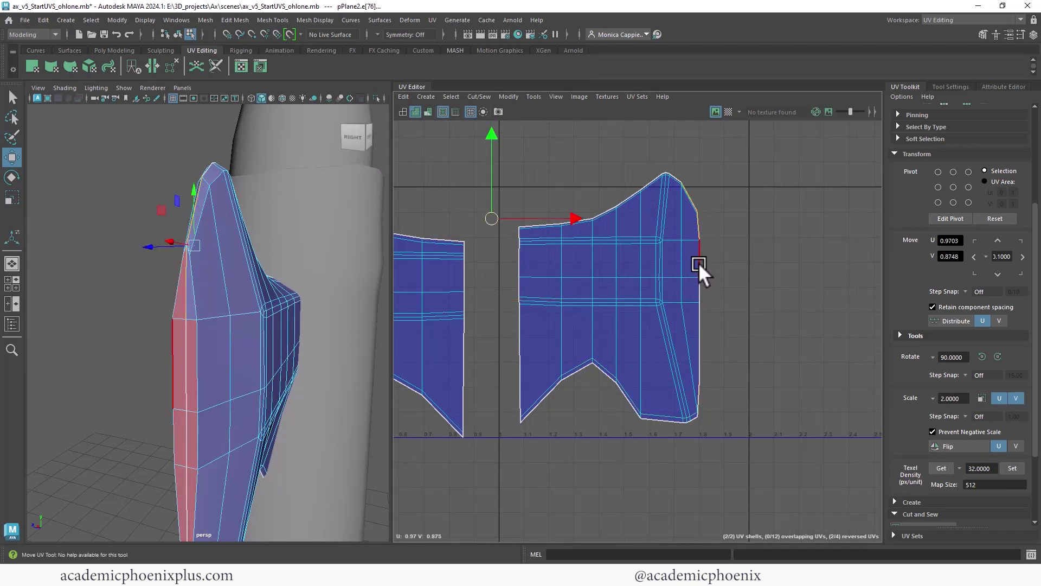
left_click(698, 285)
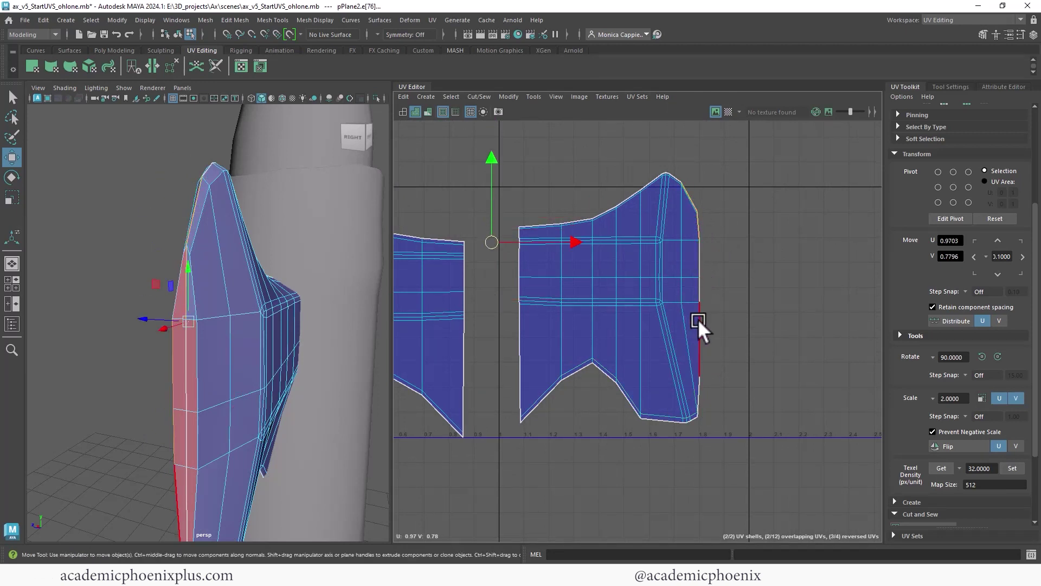
left_click(699, 397)
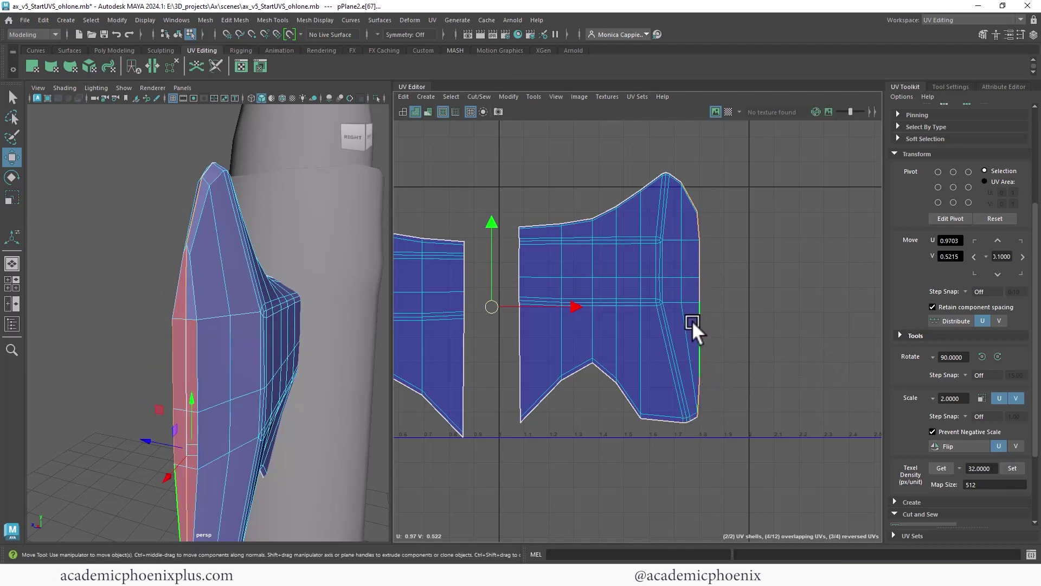
right_click_drag(693, 323, 694, 353, "shift")
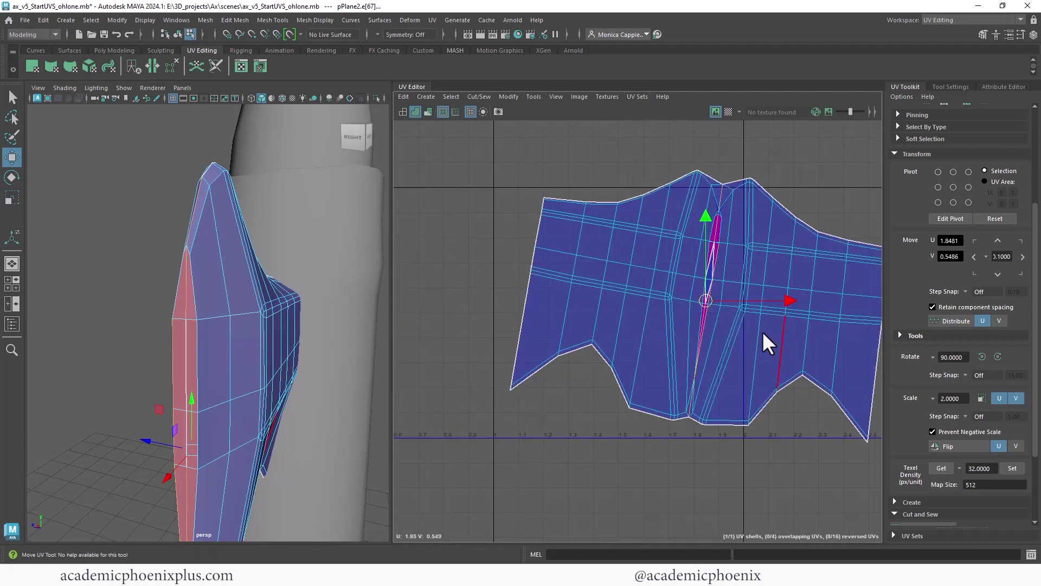
- Select all of the joined poll shell and unfold it
middle_click_drag(767, 342, 657, 348, "alt")
right_click_drag(651, 351, 646, 365)
double_click(641, 372)
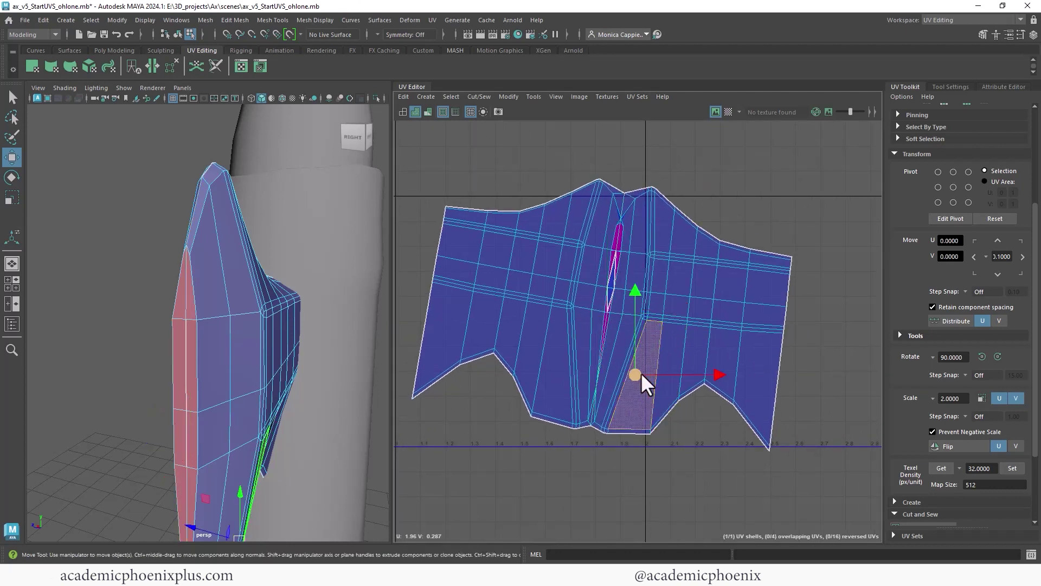
right_click_drag(655, 328, 594, 327, "shift")
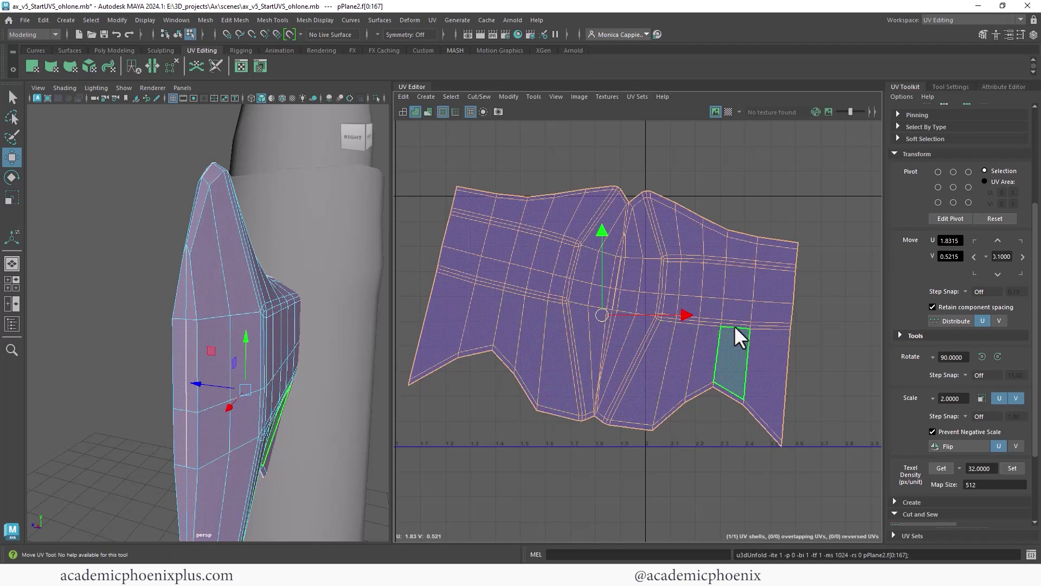
- Show the checker pattern briefly to examine the poll's UV distortion in the viewport
scroll(576, 285, "down", 2)
left_click(729, 112)
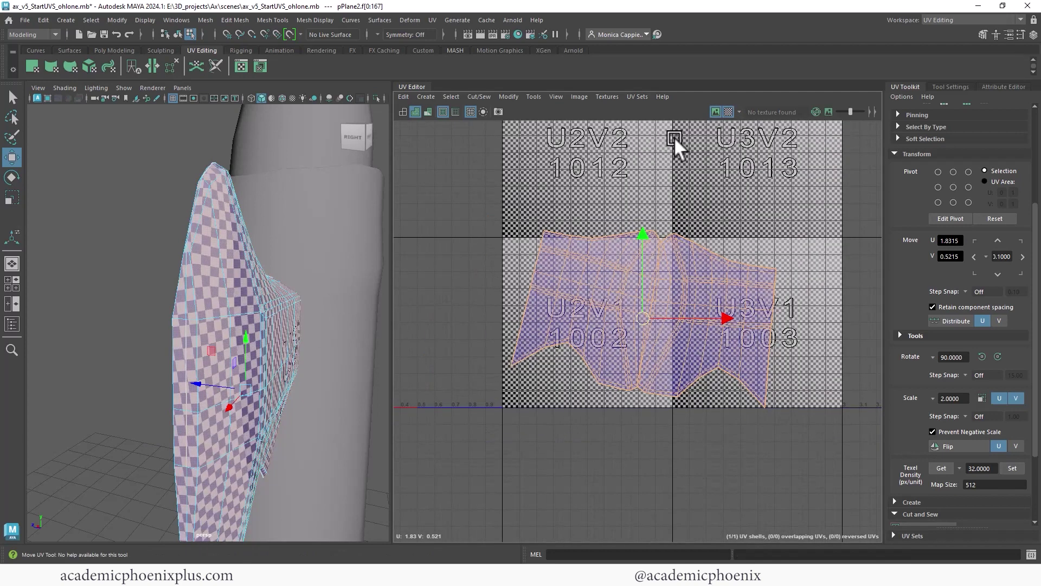
mouse_move(279, 314)
left_mouse_down("alt")
mouse_move(229, 308)
mouse_move(283, 308)
left_mouse_up("alt")
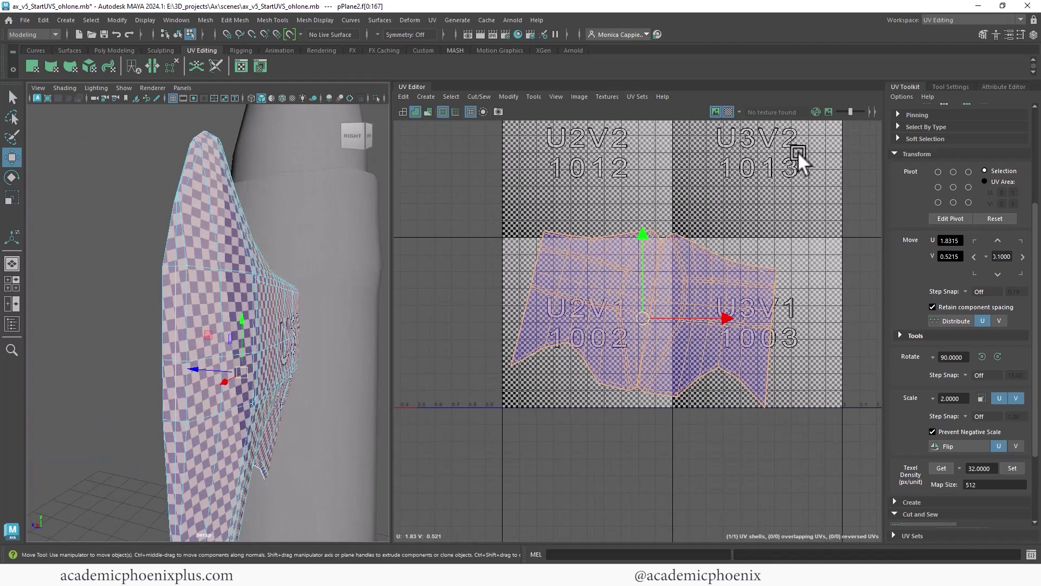
left_click(726, 112)
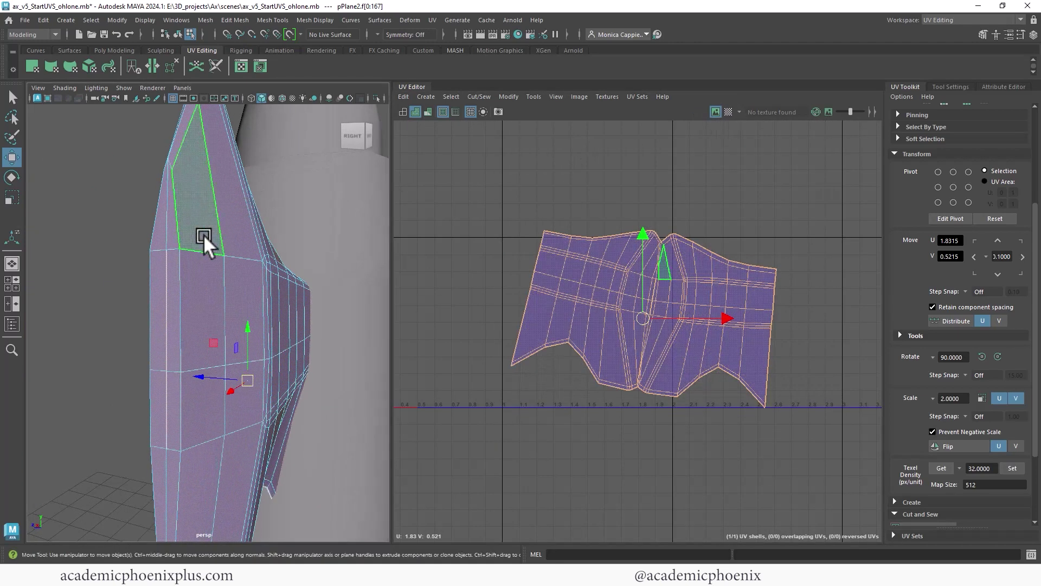
- Select the remaining open seam edges along the middle of the poll's back and sew them together
left_click(170, 242)
right_click_drag(168, 232, 167, 195)
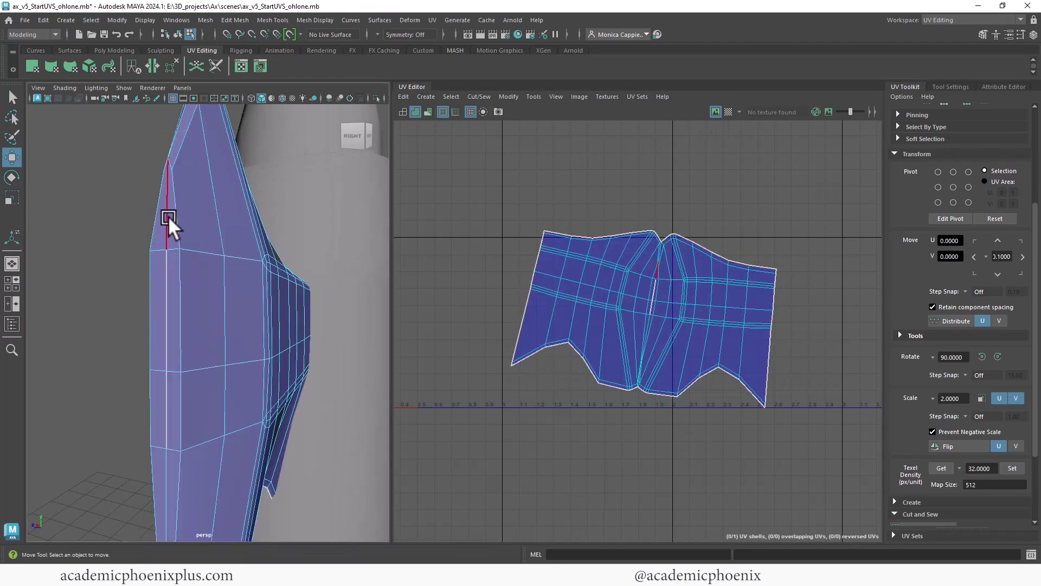
left_click(168, 215)
middle_click_drag(187, 344, 208, 287, "alt")
left_click_drag(208, 286, 243, 278, "alt")
left_click(240, 305)
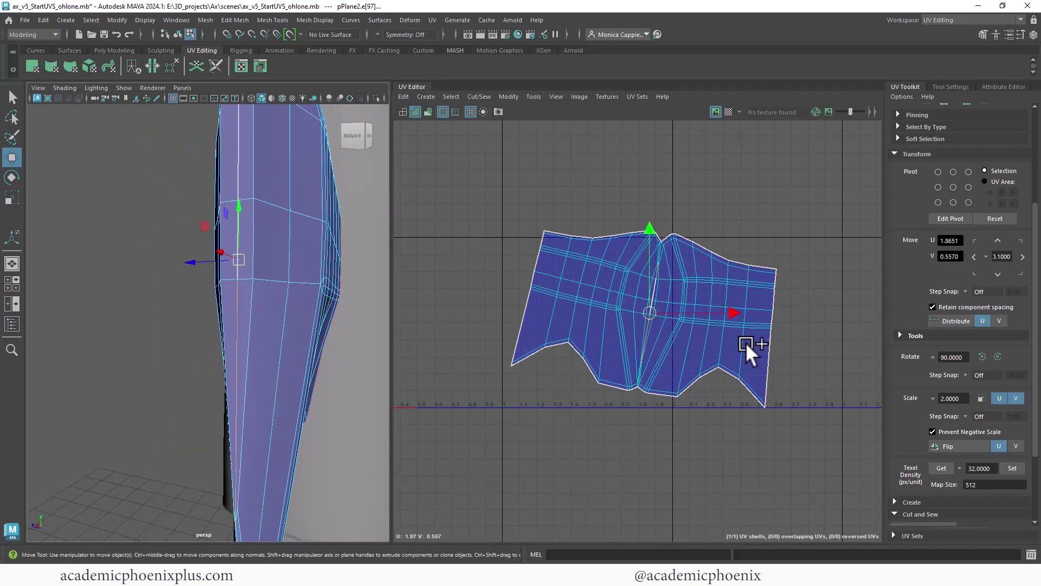
right_click(693, 309, "shift")
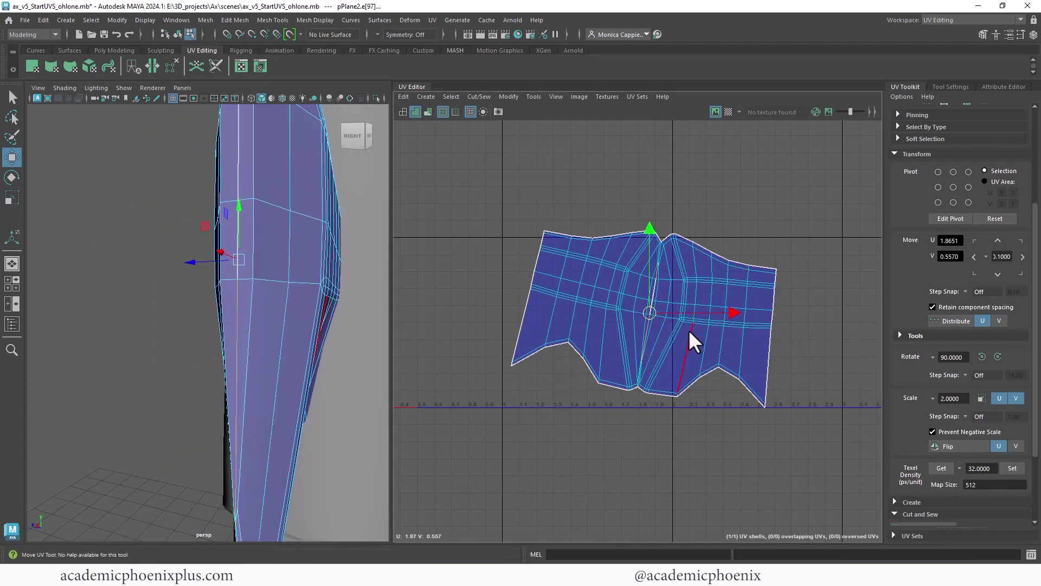
right_click_drag(663, 244, 873, 279, "alt")
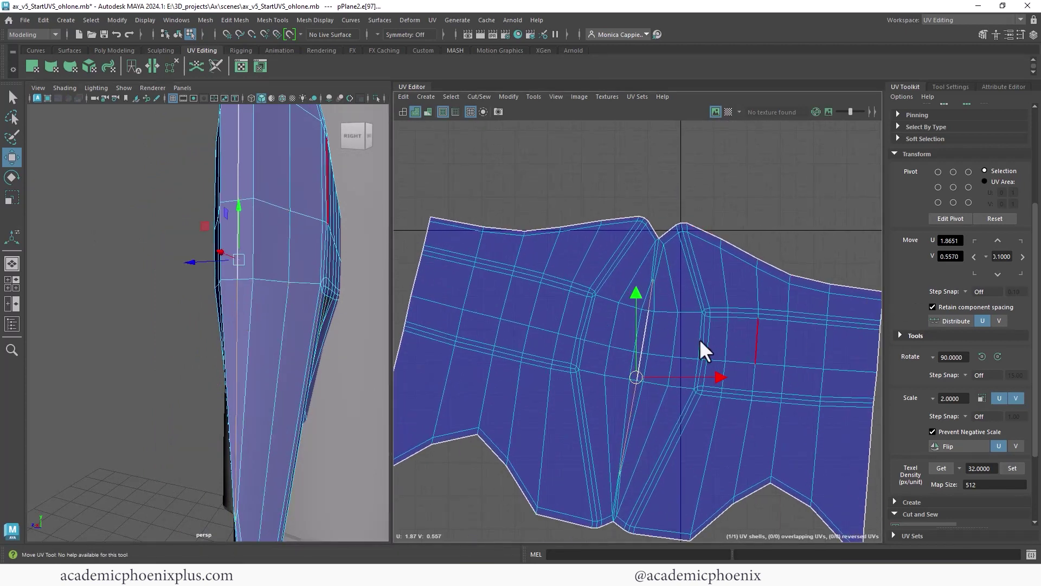
right_click(673, 327, "shift")
right_click_drag(672, 324, 719, 345)
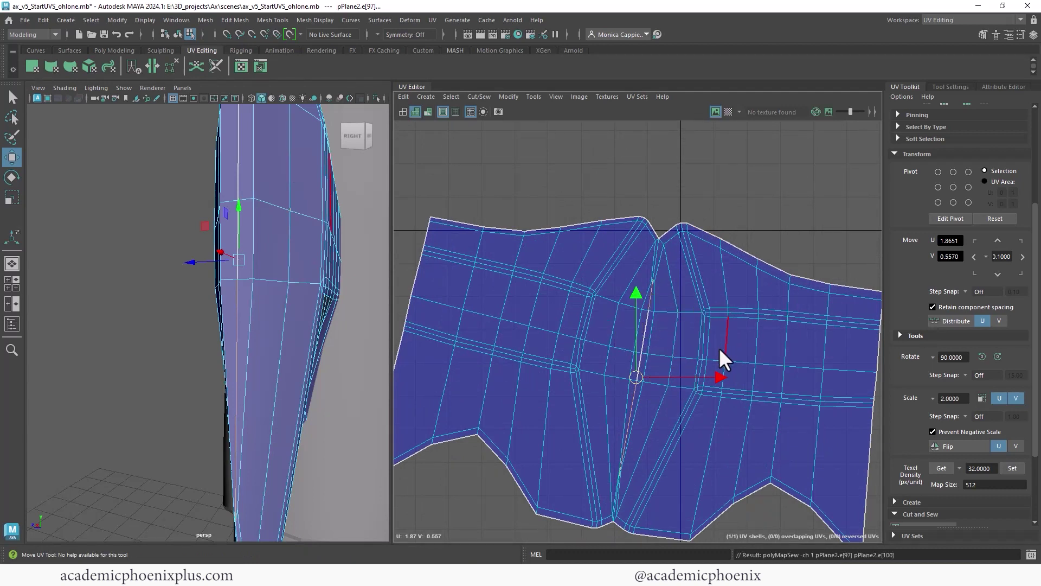
left_click(650, 336)
scroll(713, 330, "down", 2)
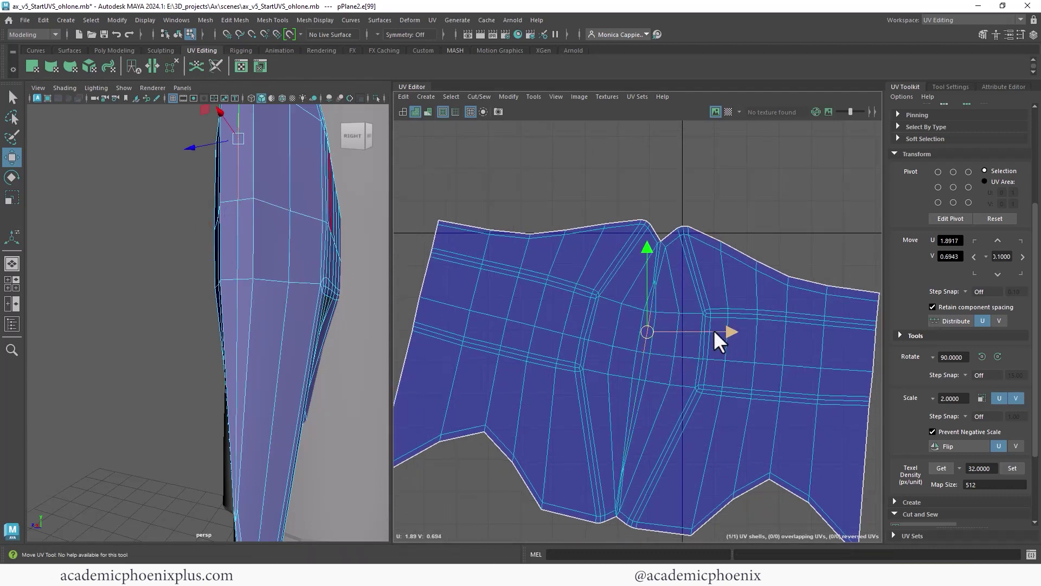
- Inspect the poll's sewn seam in the viewport, then select its entire UV shell and rotate it until level
middle_click_drag(274, 135, 260, 282, "alt")
left_click_drag(234, 352, 226, 304, "alt")
left_click_drag(336, 275, 158, 441, "alt")
left_click_drag(278, 428, 179, 271, "alt")
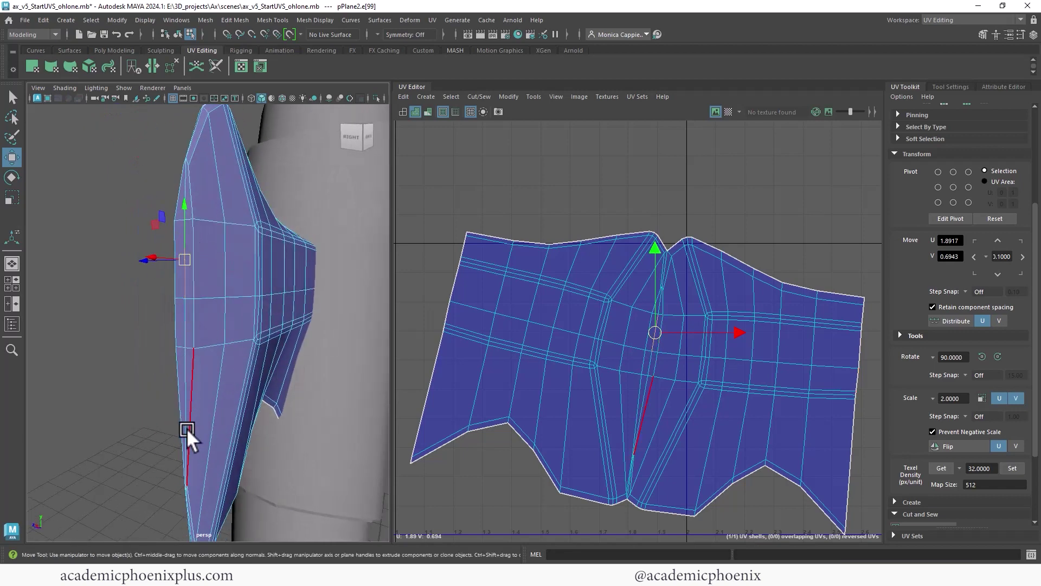
right_click_drag(746, 320, 554, 350)
left_click(681, 349)
double_click(678, 352)
right_click_drag(723, 354, 499, 254, "alt")
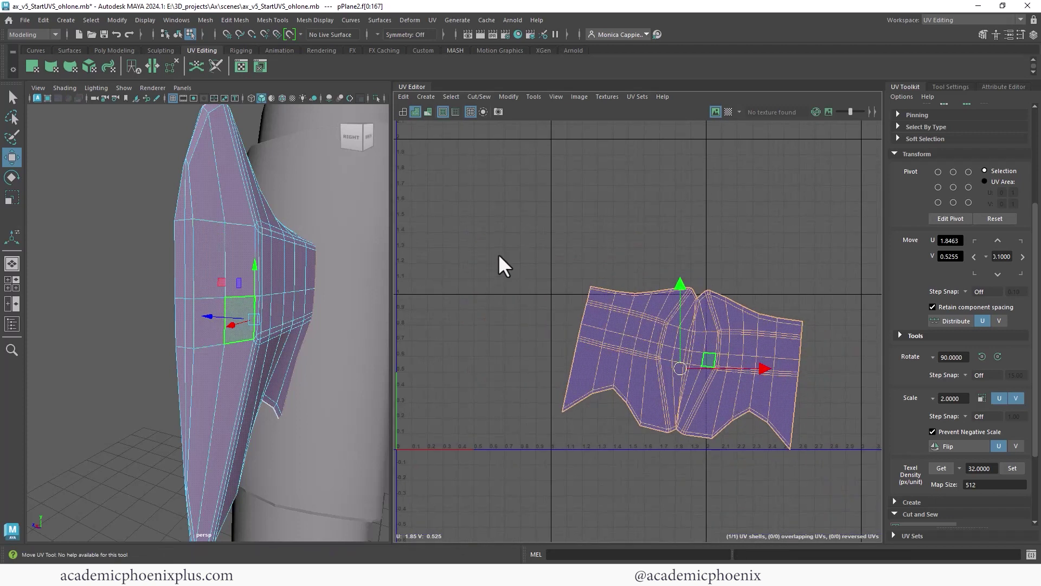
key("e")
left_click_drag(731, 316, 716, 306)
- Scale the poll's shell down to about half size and move it above the second tile to about U 1.47, V 1.34
key("r")
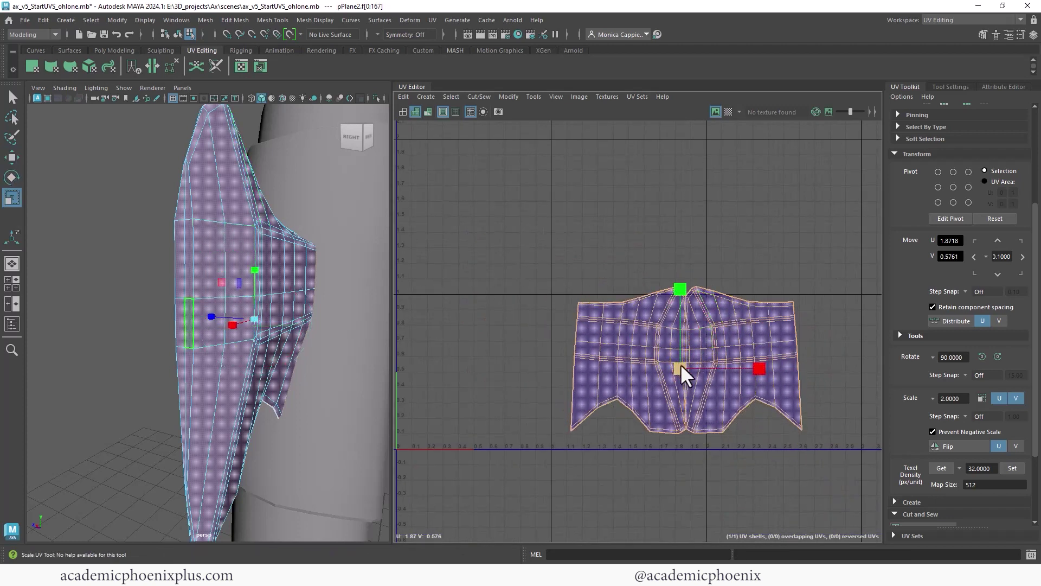
left_click_drag(681, 364, 609, 227)
key("w")
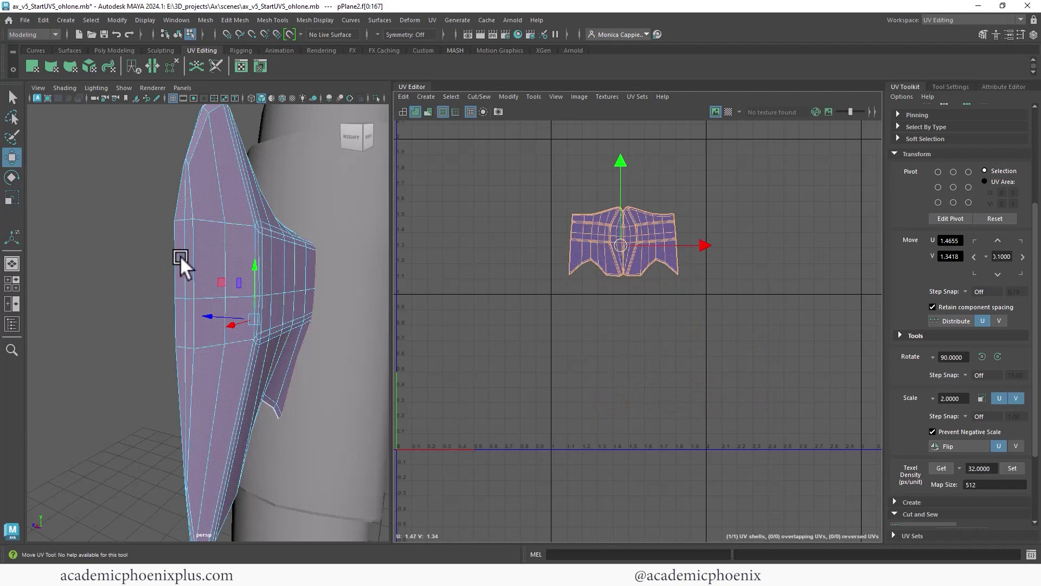
- Return to object mode, select all axe parts together and save the scene
scroll(180, 256, "down", 8)
left_click_drag(213, 270, 162, 267, "alt")
right_click_drag(194, 254, 248, 236)
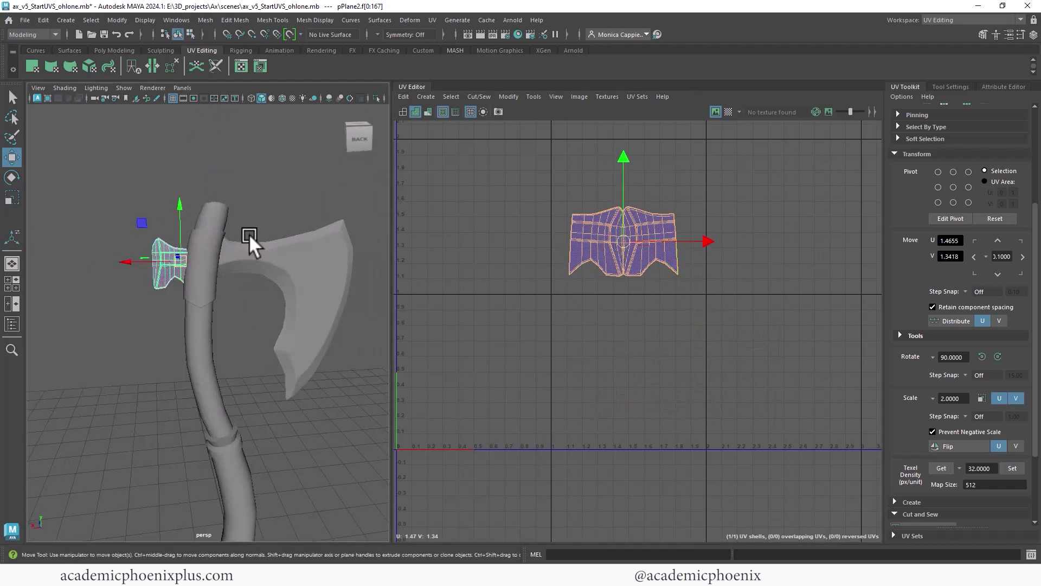
scroll(217, 220, "down", 5)
left_click_drag(161, 197, 301, 423)
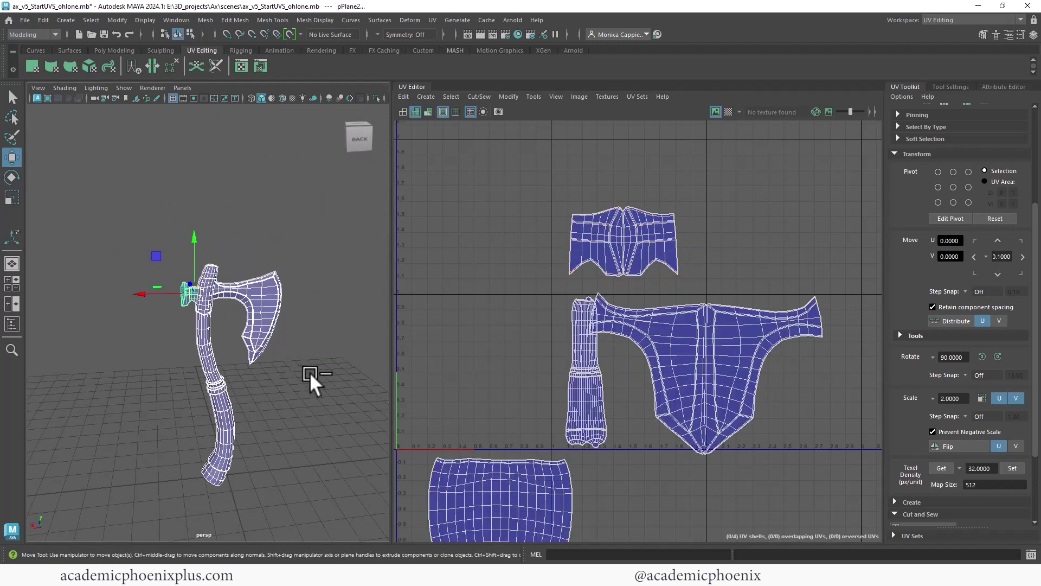
key("ctrl+s")
- Show the checker pattern on all axe parts and compare its density across the handle, collar, poll and blade
middle_click_drag(644, 359, 624, 316, "alt")
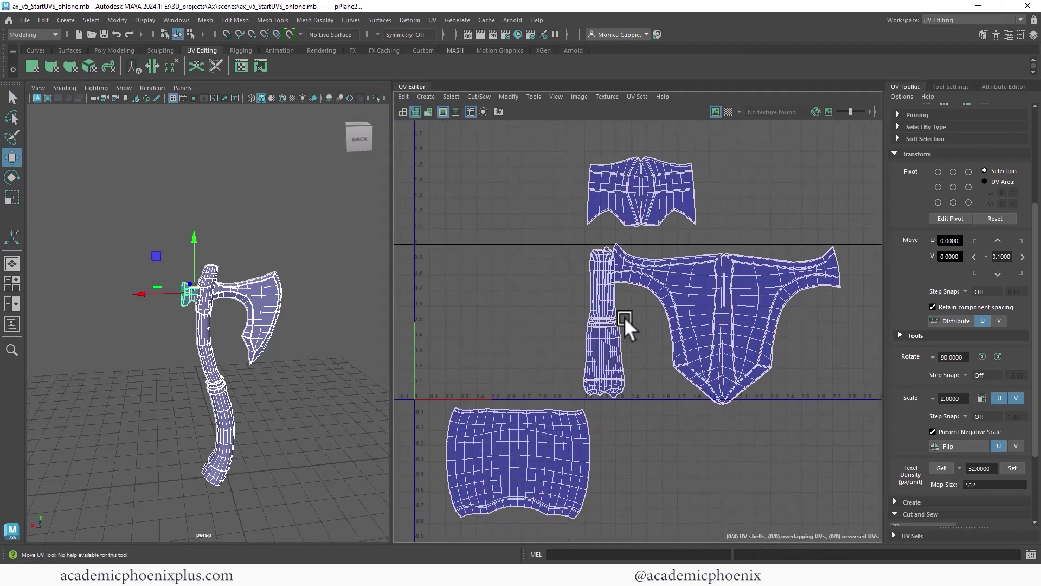
middle_click_drag(552, 316, 577, 329, "alt")
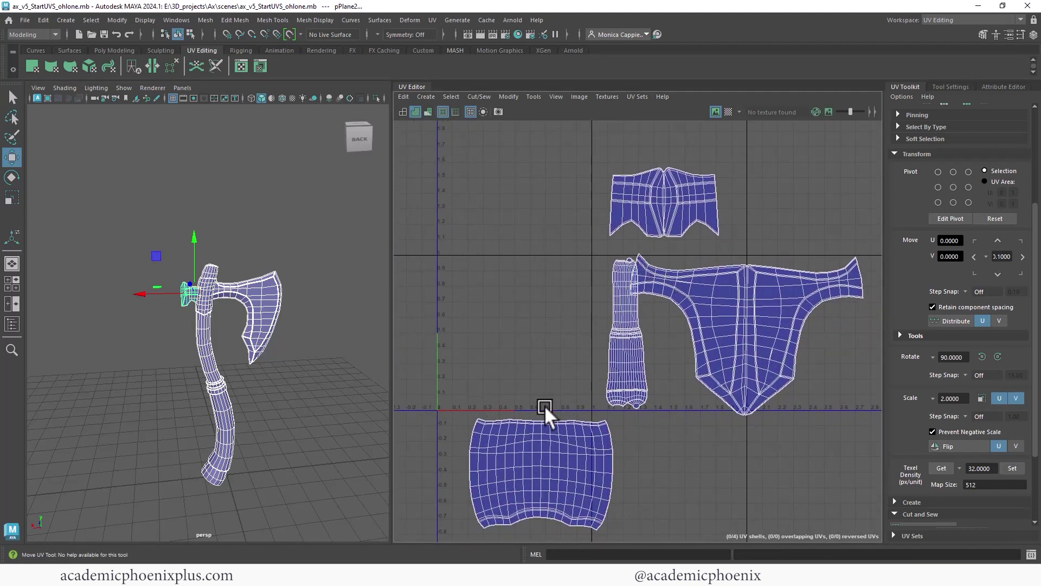
left_click(728, 111)
right_click_drag(216, 288, 299, 310, "alt")
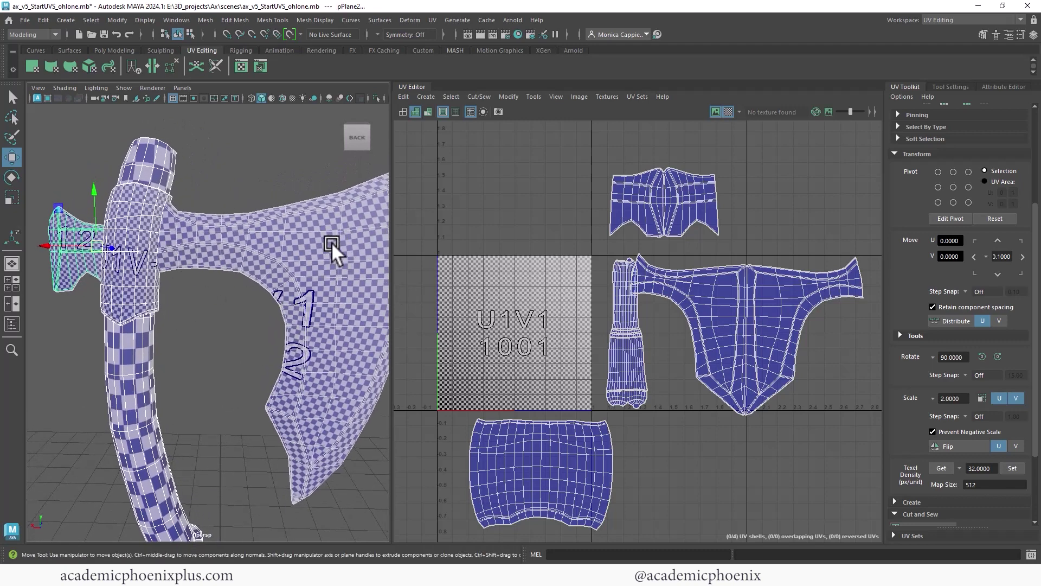
- Compare the checker size on the axe's handle with the collar, isolating those two parts in the selection
right_click_drag(331, 242, 288, 264, "alt")
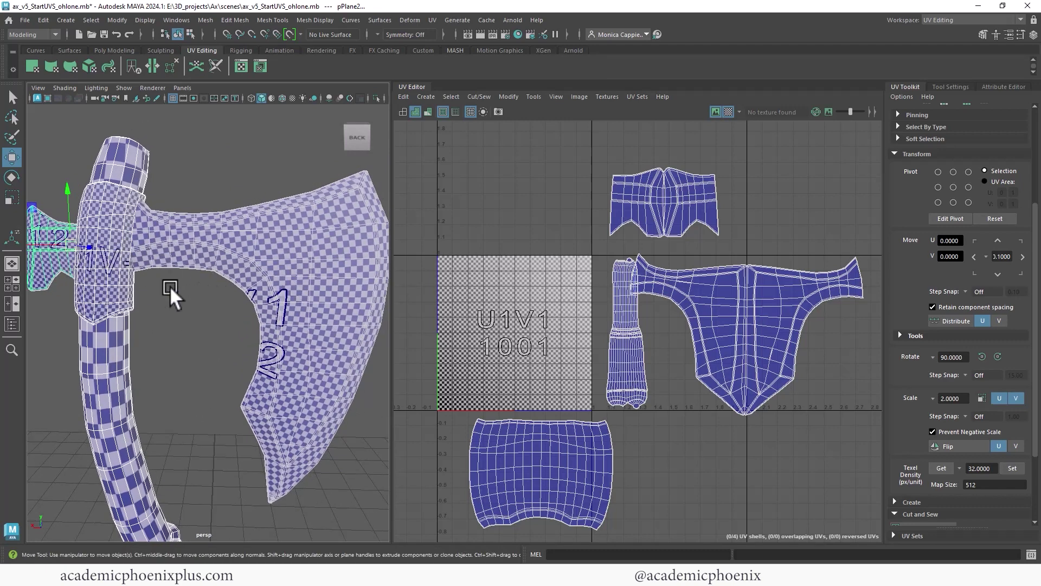
left_click_drag(170, 286, 168, 334, "alt")
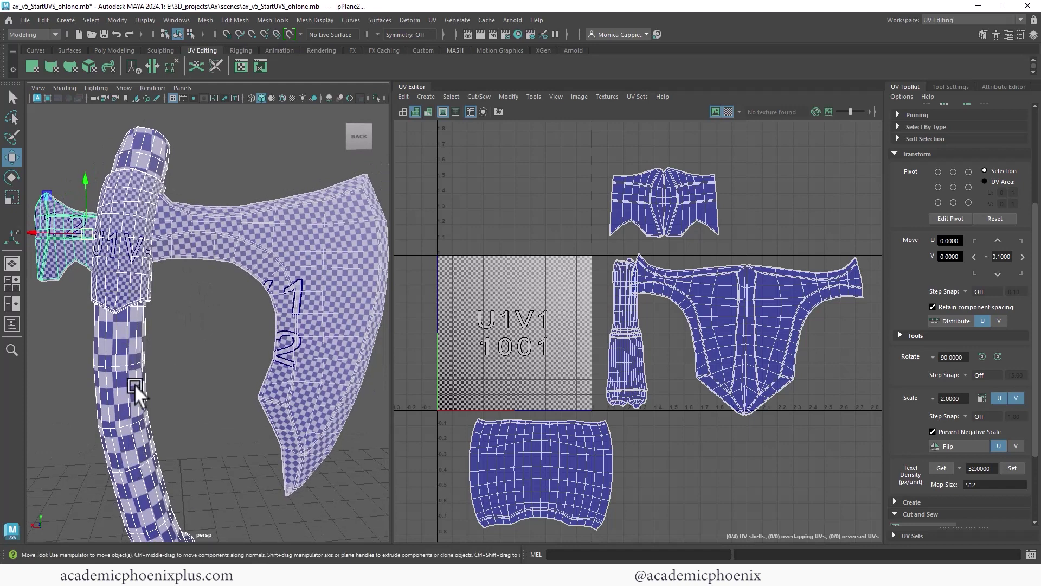
left_click(115, 336)
left_click_drag(135, 379, 161, 366, "alt")
left_click(310, 272)
left_click(159, 349)
left_click(142, 265, "shift")
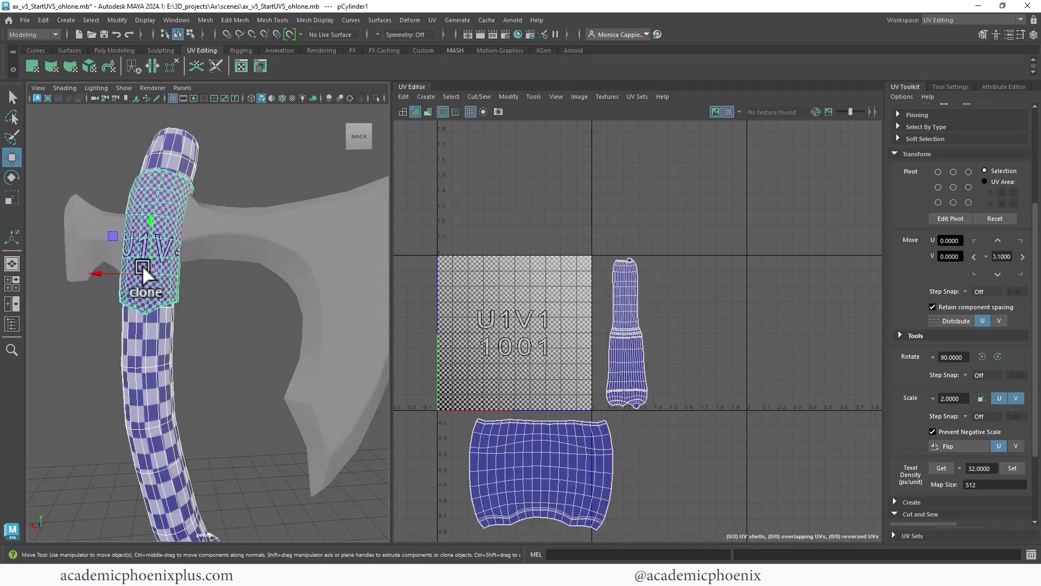
left_click_drag(140, 251, 166, 327, "alt")
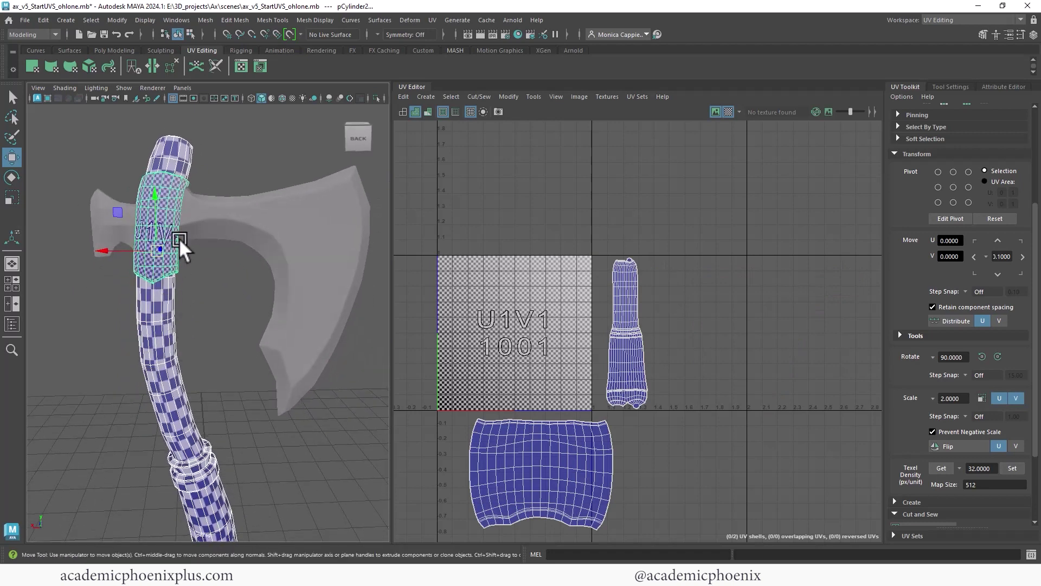
- Add the blade and poll to the selection and assign a new Arnold aiStandardSurface material to all four axe parts
left_click(208, 216, "shift")
left_click(96, 233, "shift")
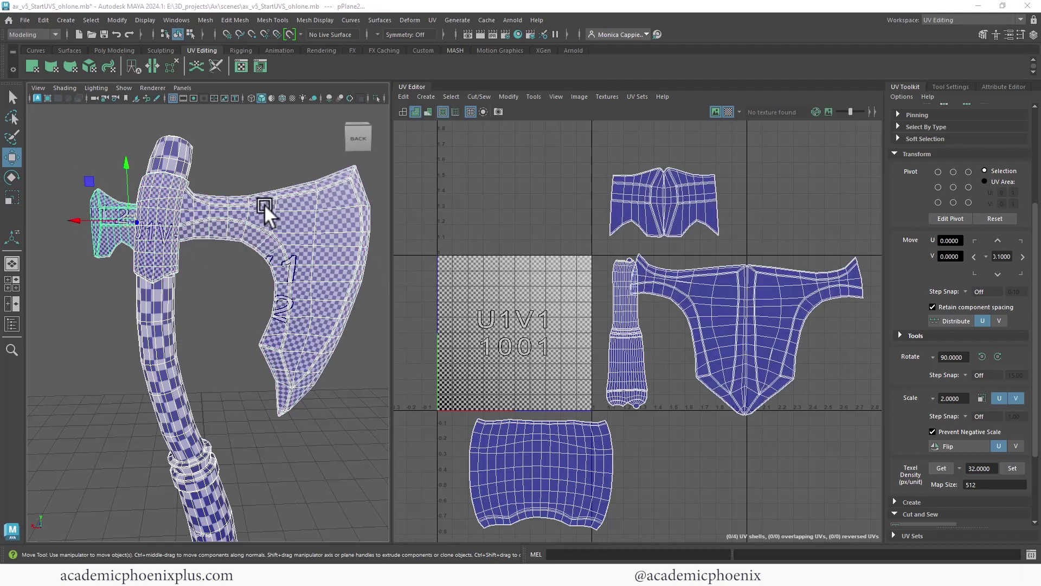
right_click_drag(264, 204, 278, 480)
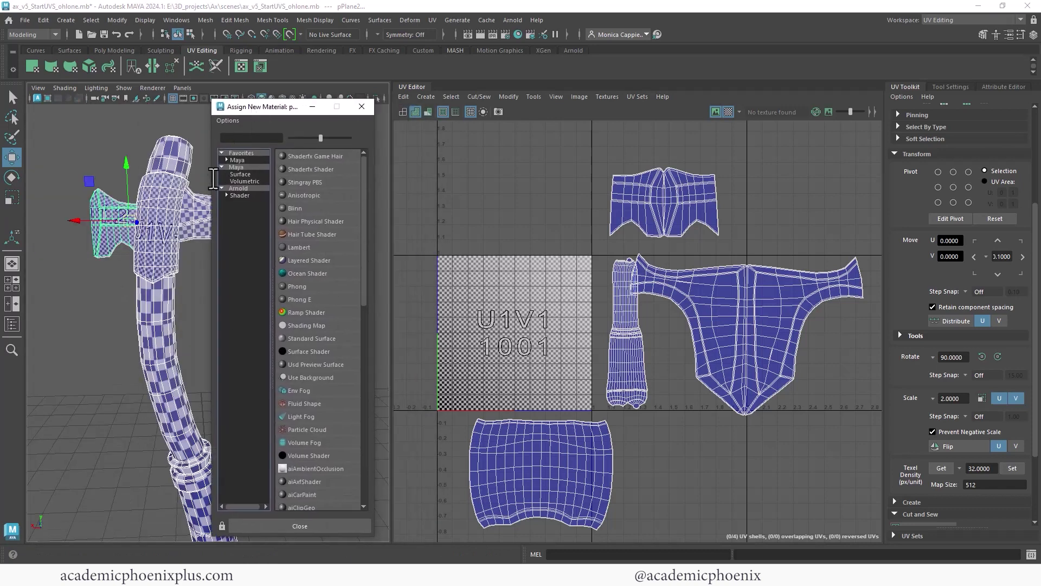
left_click(238, 188)
left_click(301, 339)
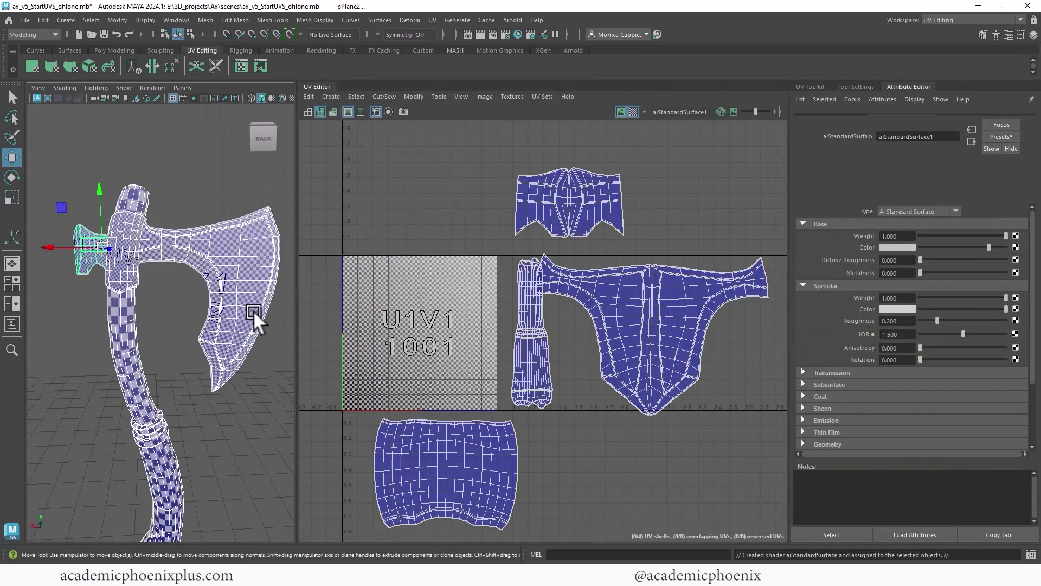
- Clean up the selected axe parts by centering their pivots, deleting their history and freezing their transformations
left_click(982, 119)
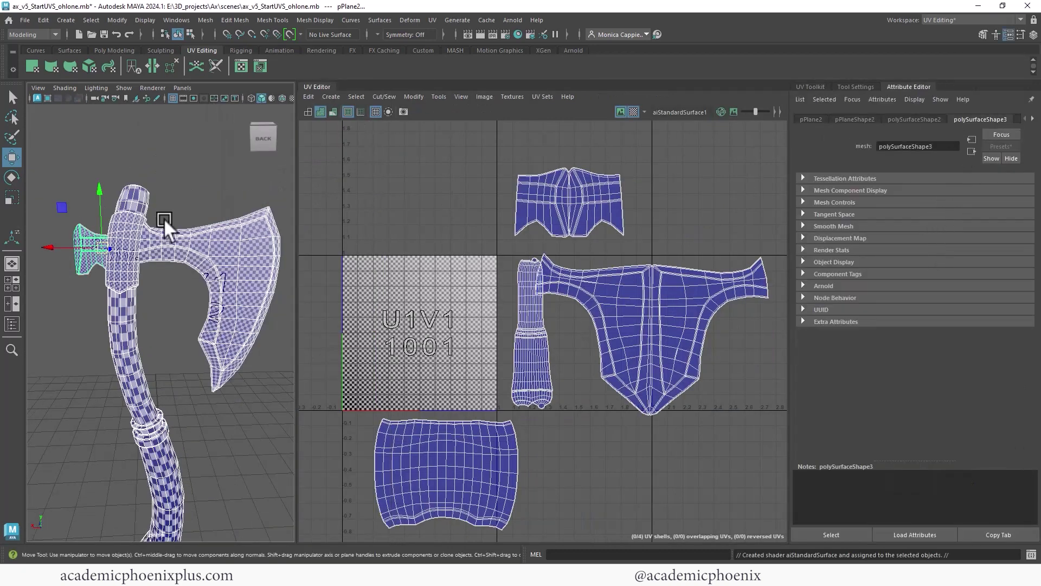
left_click(112, 50)
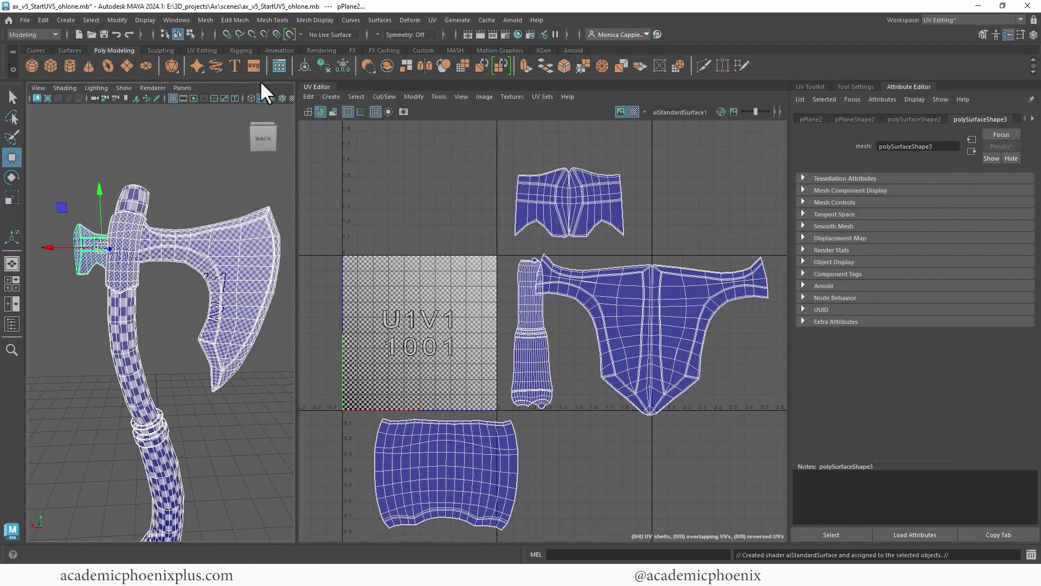
left_click(304, 66)
left_click(323, 65)
left_click(343, 66)
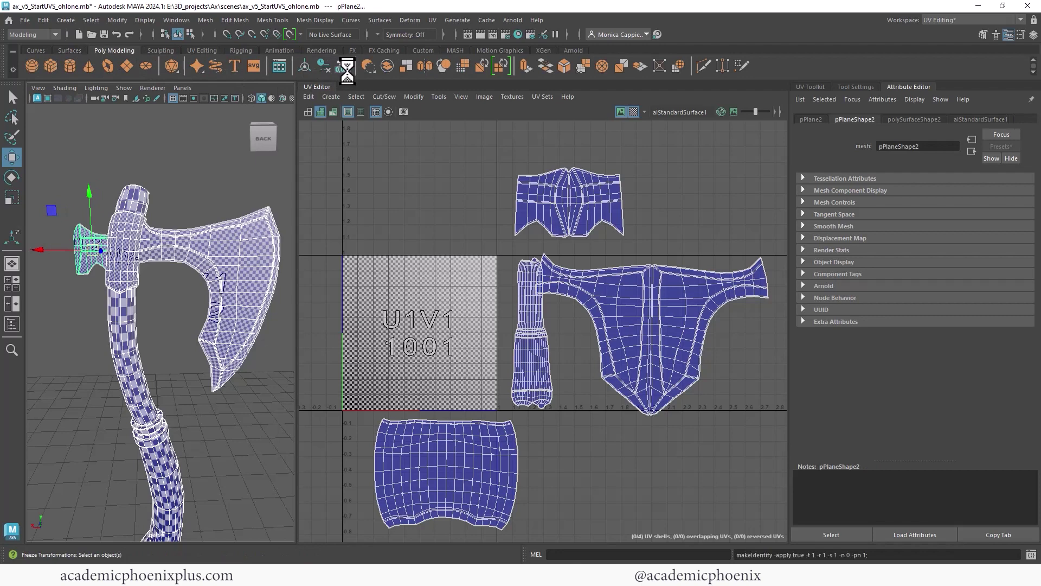
- Map the aiStandardSurface base color to the image file TexturesCom_Wall_CobblestoneRound_2x2_1K_albedo.tif and display textures in the viewport
left_click(980, 119)
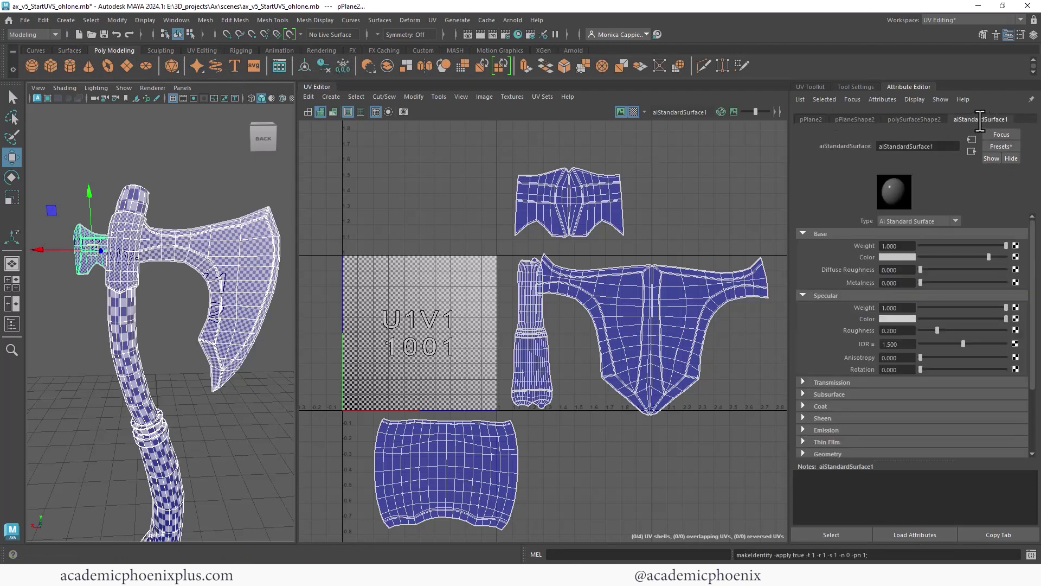
left_click(1015, 257)
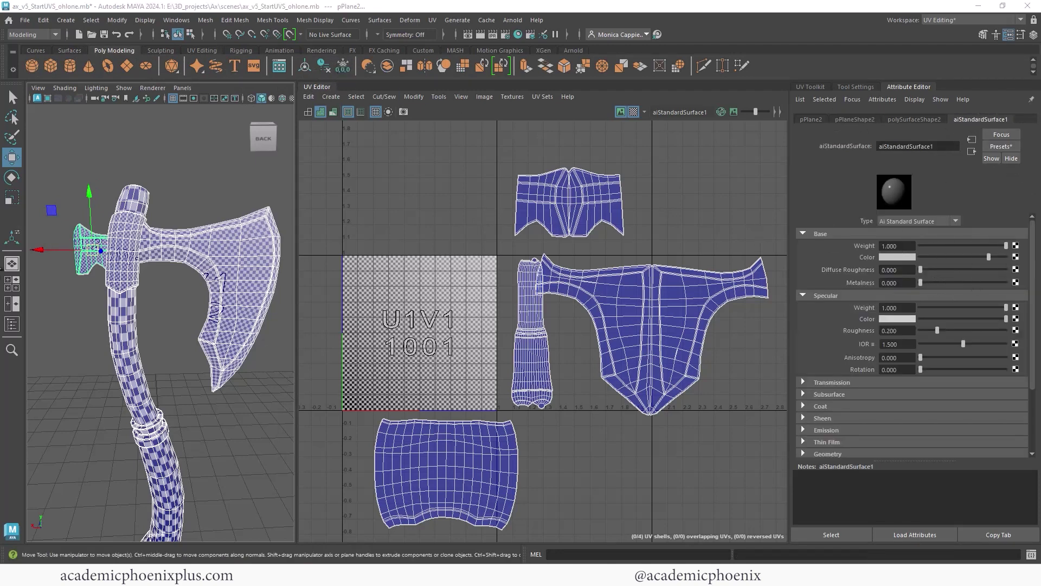
left_click_drag(274, 144, 260, 121)
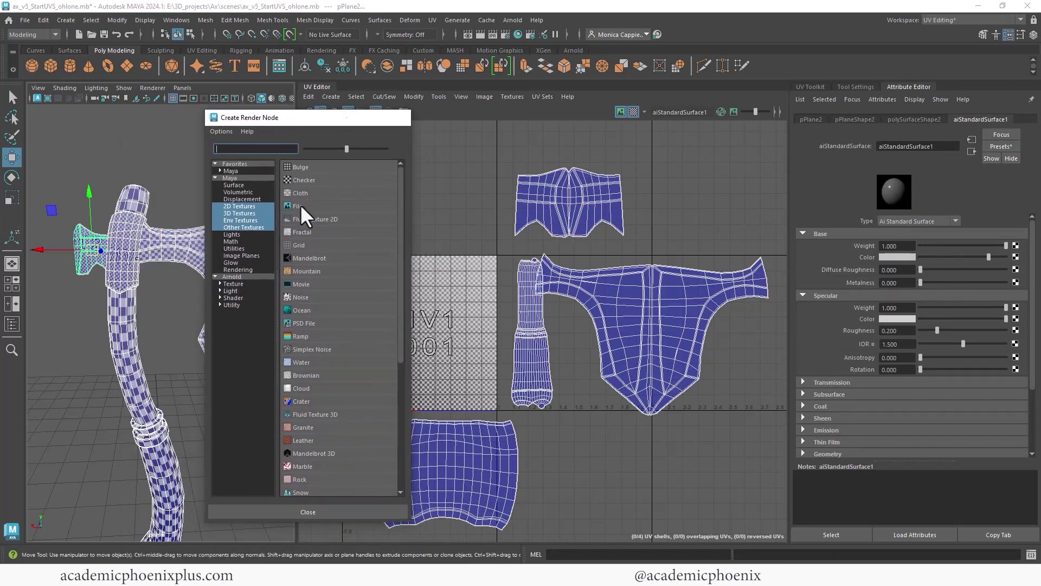
left_click(300, 204)
left_click(1018, 267)
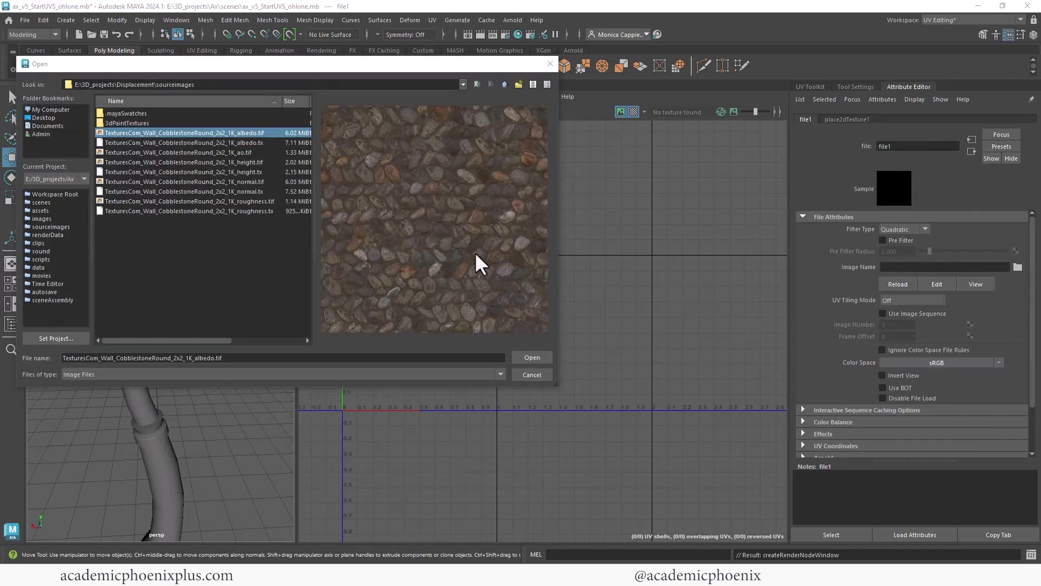
left_click(533, 358)
key("6")
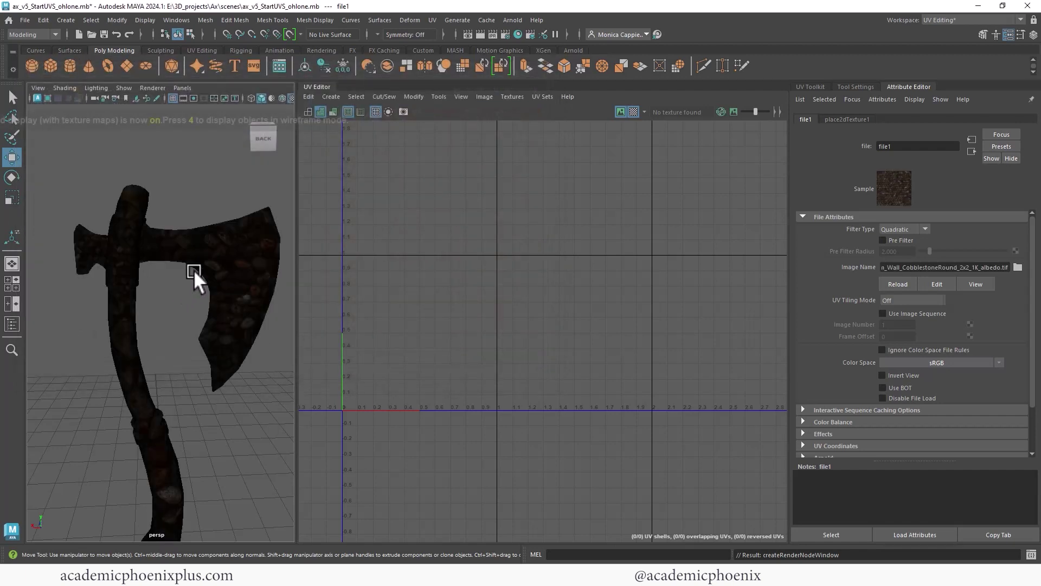
- Set the cobblestone file texture's color space to the Utility option Raw
scroll(151, 261, "up", 3)
left_click_drag(168, 271, 184, 273, "alt")
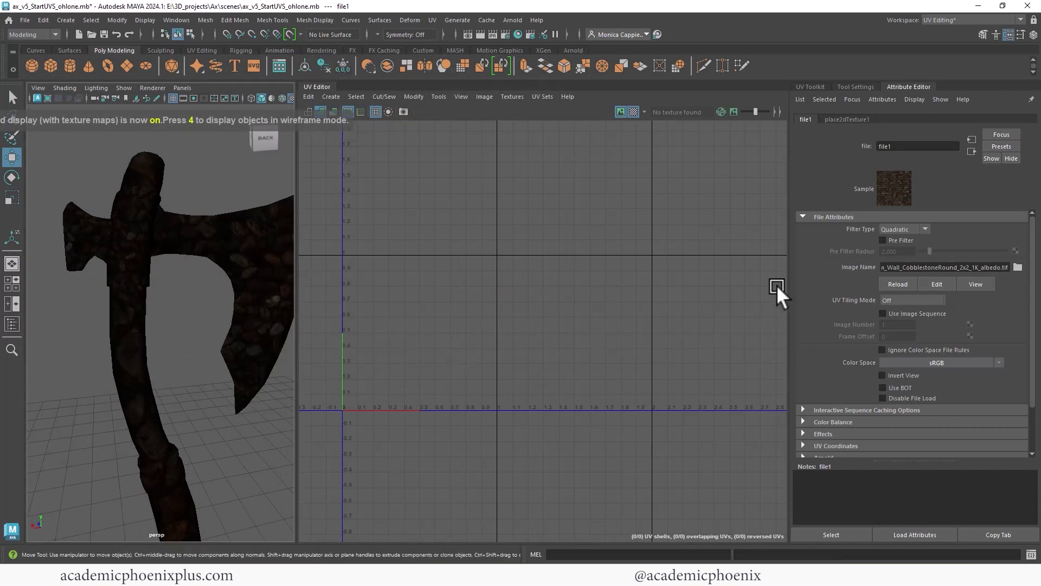
left_click(998, 362)
mouse_move(981, 377)
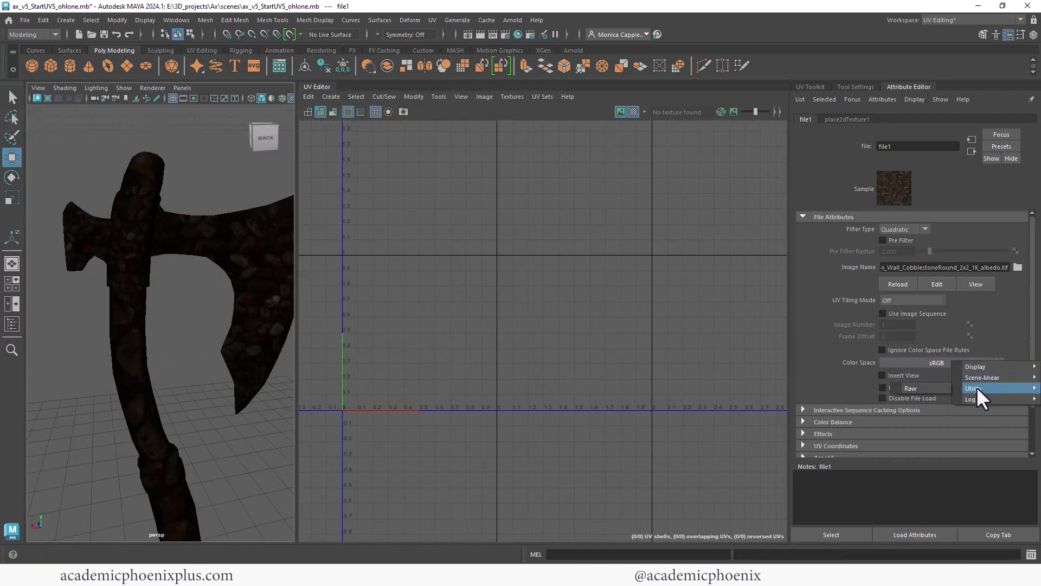
left_click(890, 380)
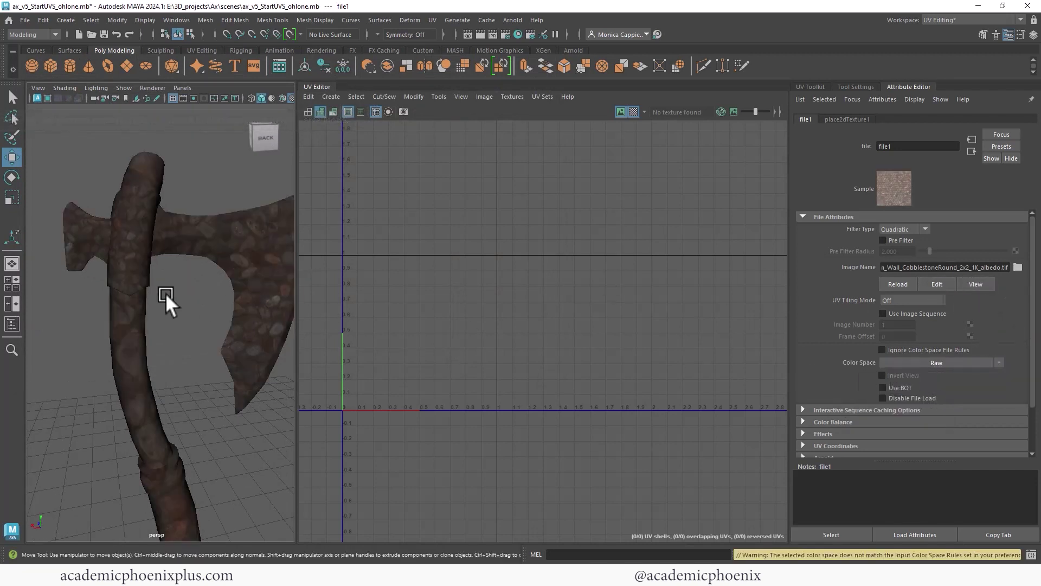
- Examine how the cobblestone's scale differs between the handle, collar, poll and blade of the axe
left_click_drag(165, 292, 142, 315, "alt")
right_click_drag(142, 316, 198, 285, "alt")
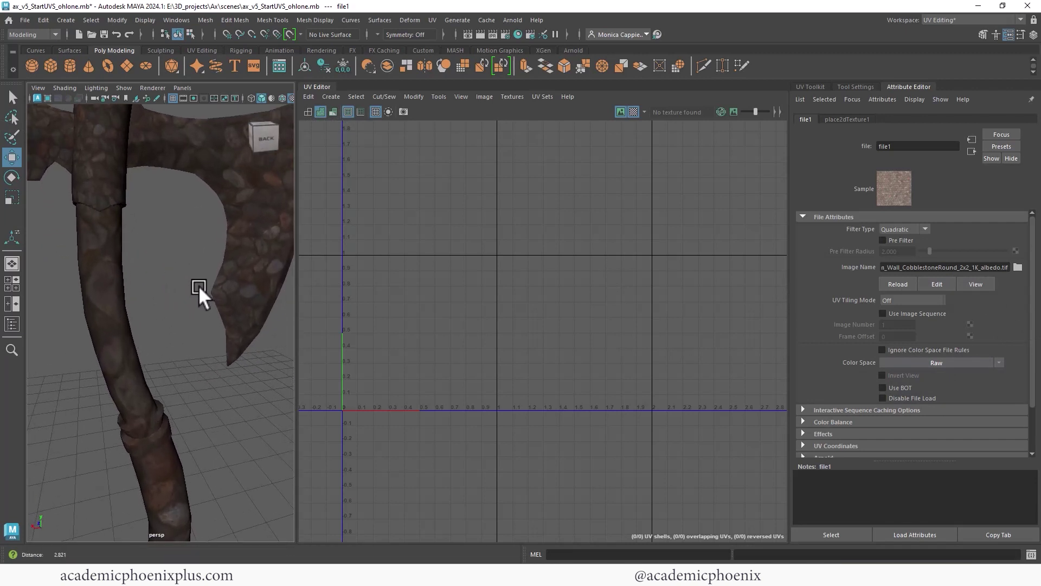
left_click_drag(199, 285, 164, 263, "alt")
right_click_drag(165, 262, 125, 185, "alt")
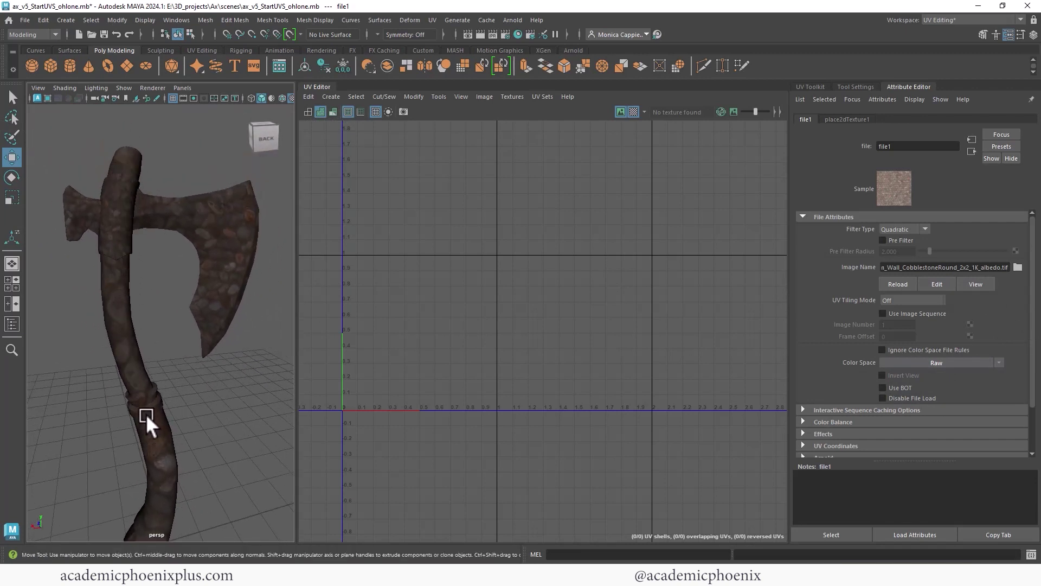
middle_click_drag(145, 294, 175, 342, "alt")
scroll(175, 342, "up", 3)
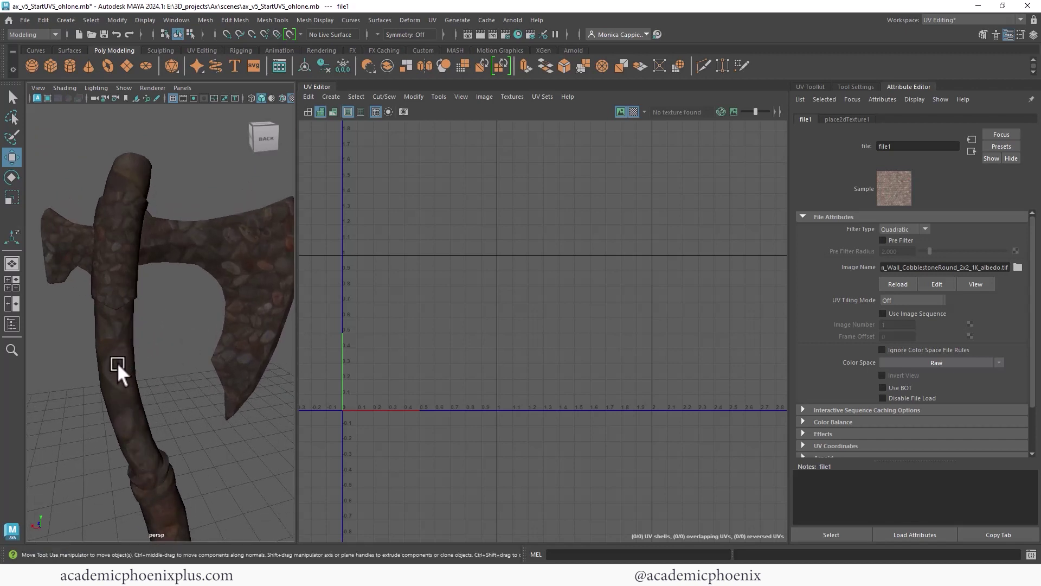
left_click(128, 271)
left_click(191, 251)
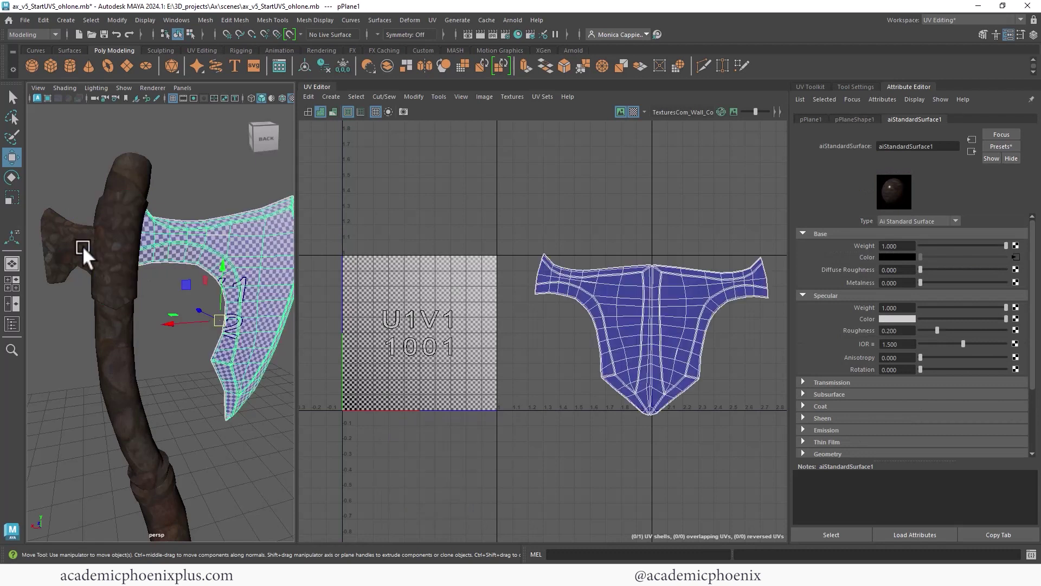
left_click(83, 246)
left_click(158, 287)
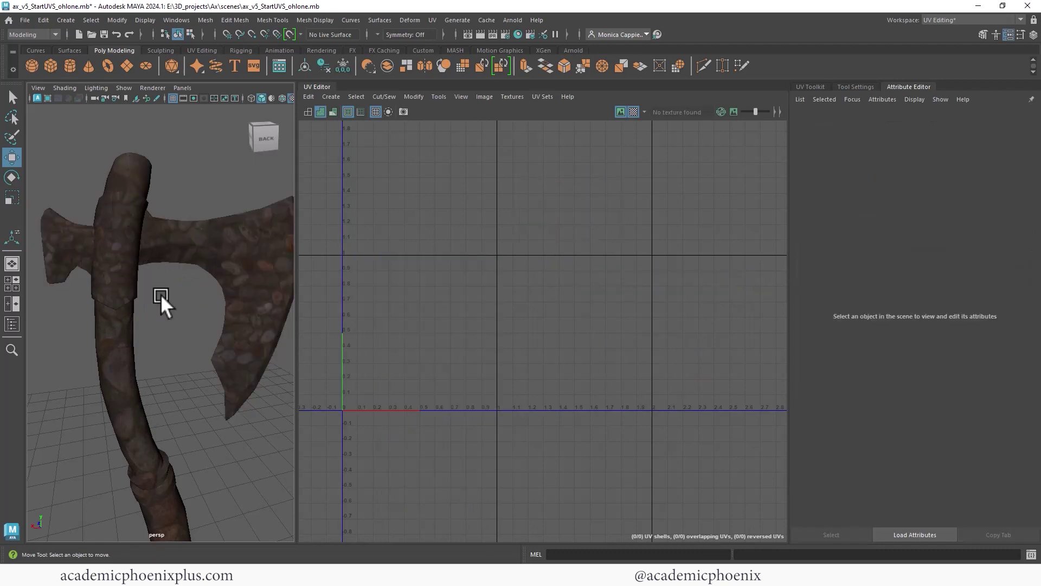
right_click_drag(161, 294, 230, 321, "alt")
left_click_drag(230, 321, 154, 336, "alt")
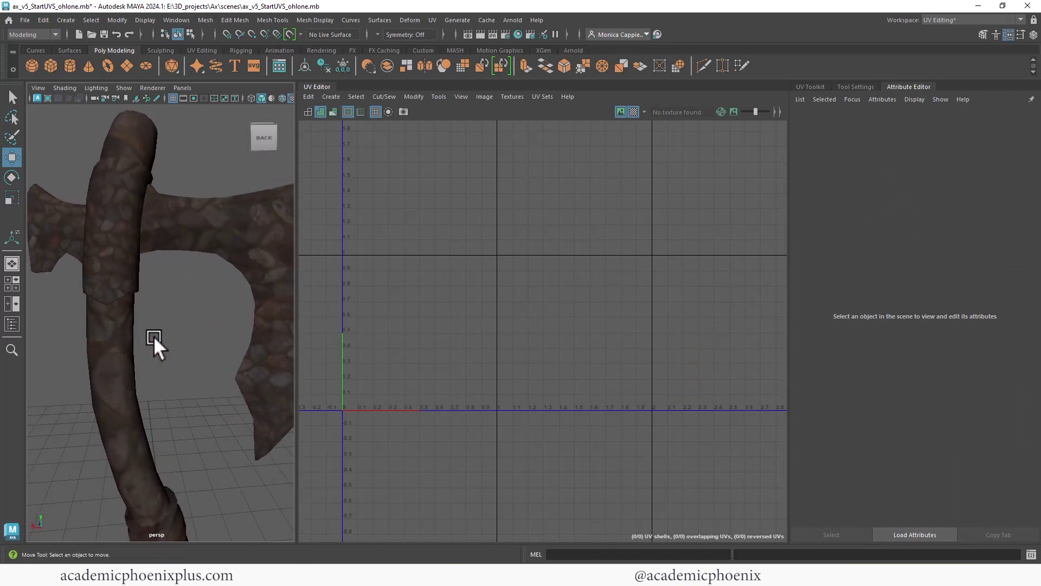
right_click_drag(154, 336, 117, 255, "alt")
- Select all axe parts together and bring back the UV Toolkit in the UV Editing workspace
left_click_drag(63, 190, 192, 378)
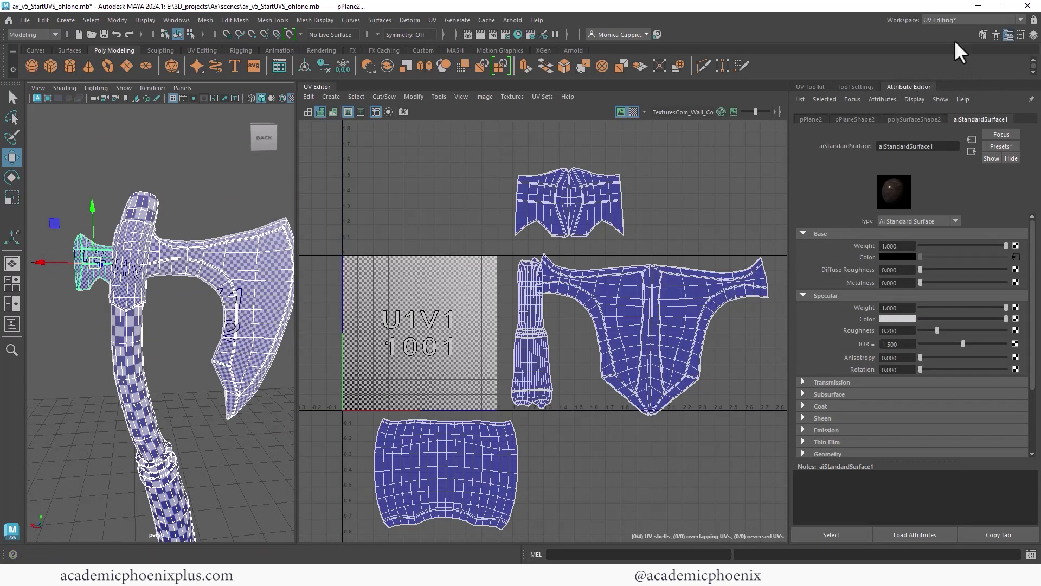
left_click(942, 19)
left_click(924, 18)
left_click(812, 87)
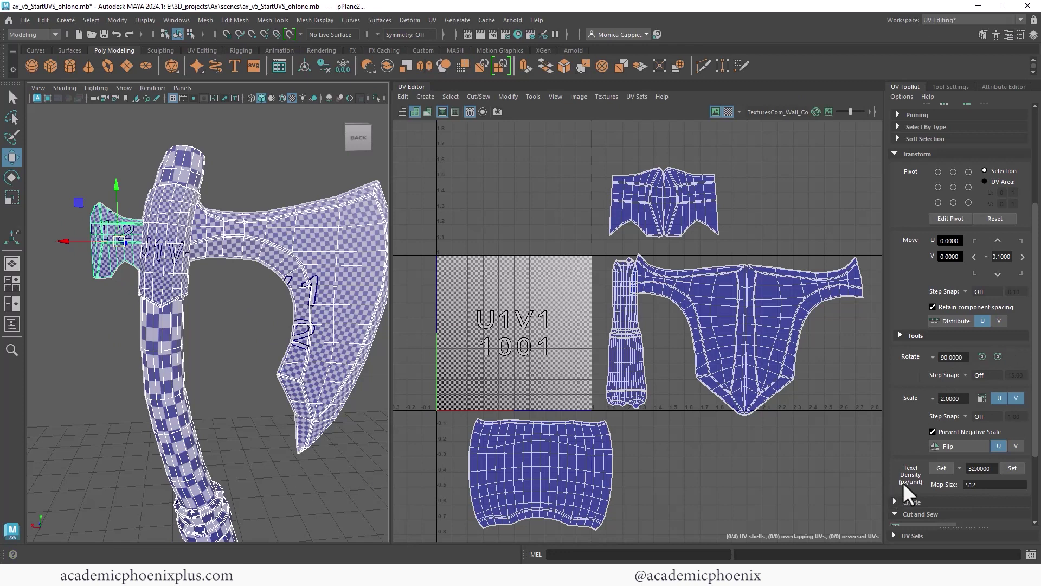
- Get the selected parts' average texel density at map size 512 and set it on all of their UV shells
left_click(895, 153)
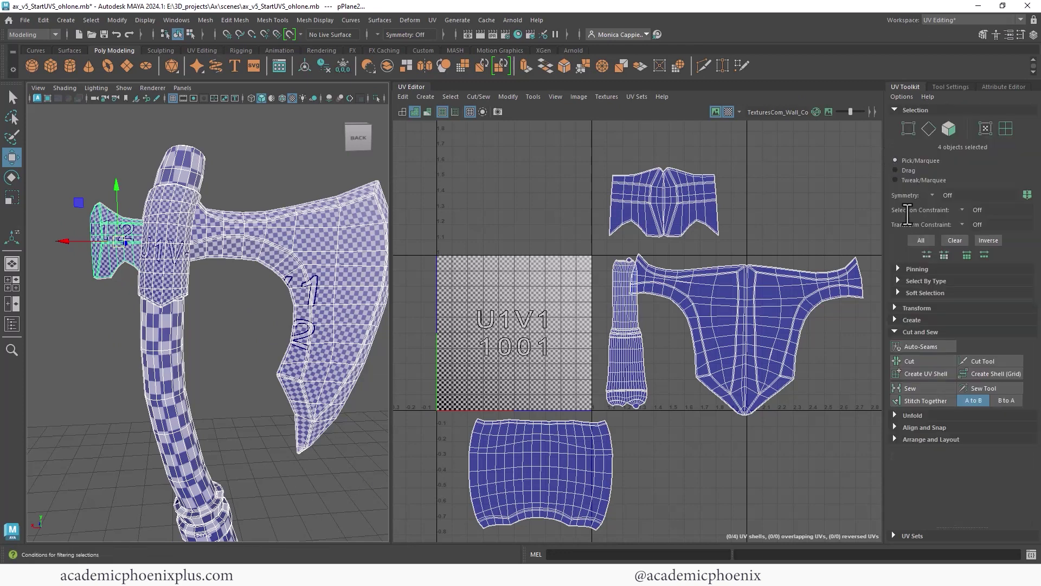
left_click(893, 308)
scroll(1036, 420, "down", 5)
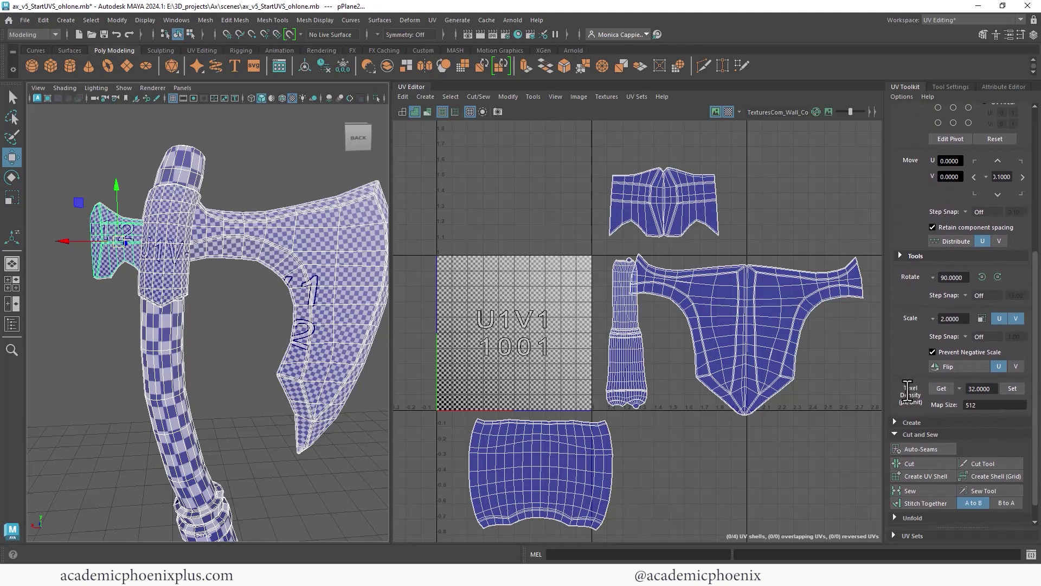
left_click(981, 406)
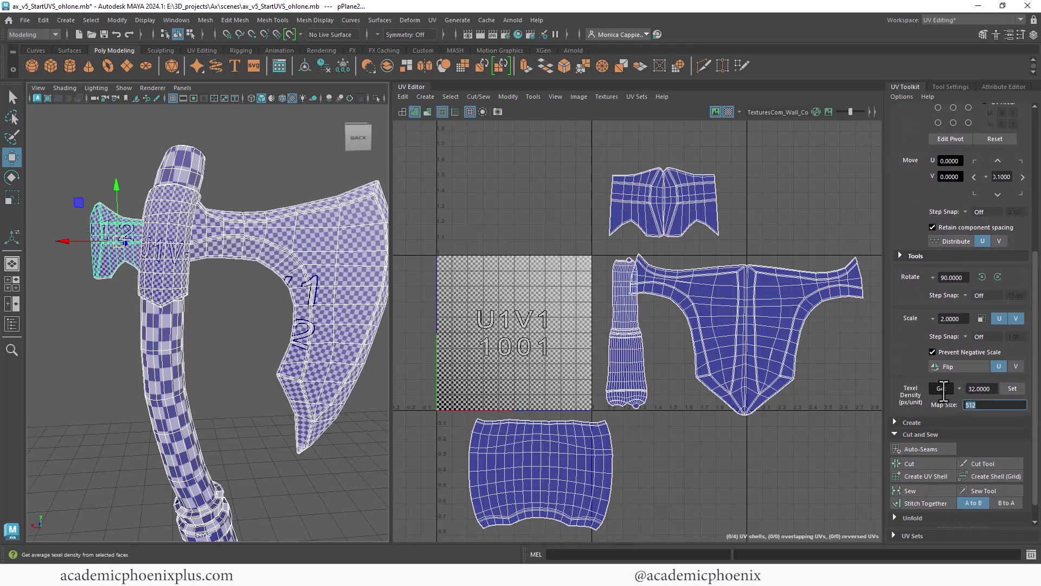
left_click(941, 388)
left_click(1012, 388)
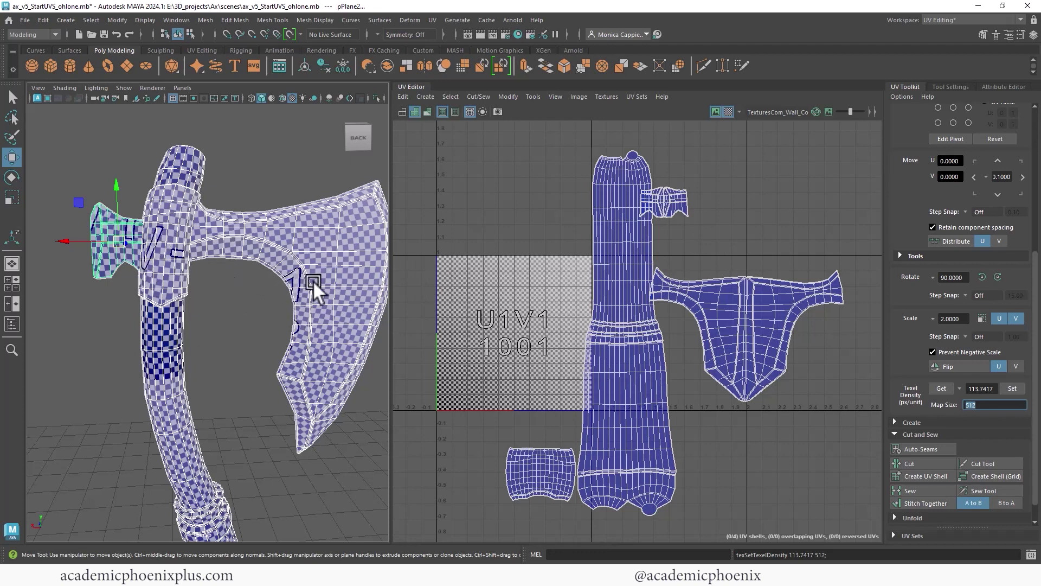
- Turn off the checker map, deselect the axe and inspect the cobblestone's scale across the handle, collar, poll and blade
left_click(729, 112)
left_click(294, 177)
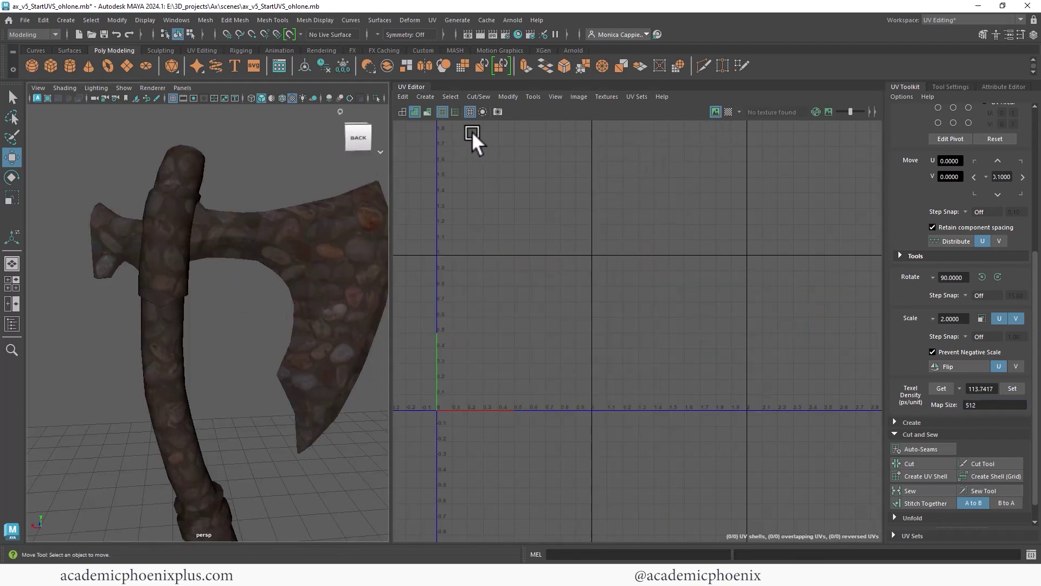
middle_click_drag(218, 203, 243, 159, "alt")
right_click_drag(256, 197, 288, 207, "alt")
middle_click_drag(288, 207, 239, 308, "alt")
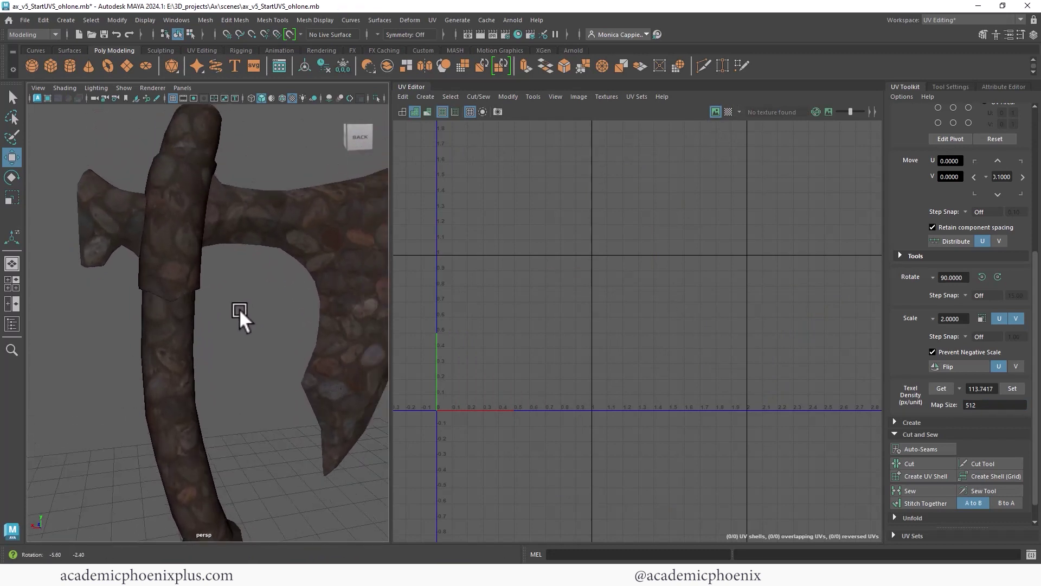
left_click_drag(239, 308, 201, 311, "alt")
right_click_drag(201, 311, 180, 256, "alt")
scroll(265, 271, "up", 2)
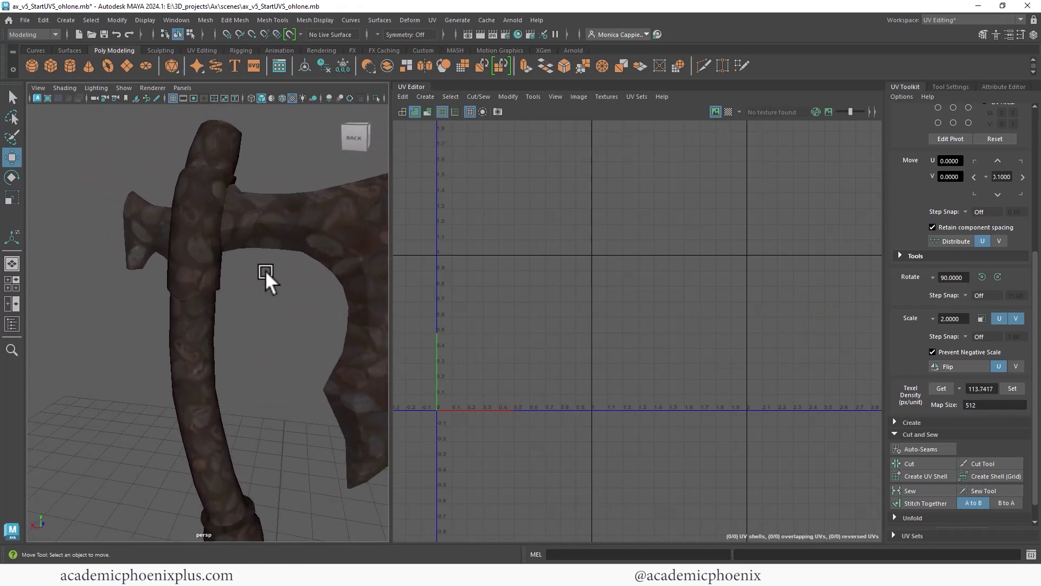
- Select all axe parts and assign the existing standardSurface1 material to them
scroll(251, 255, "down", 4)
left_click_drag(95, 214, 254, 319)
mouse_move(242, 254)
right_mouse_down()
mouse_move(266, 433)
mouse_move(263, 555)
mouse_move(311, 553)
mouse_move(333, 516)
mouse_move(330, 539)
right_mouse_up()
left_click(301, 450)
- Reselect all four axe parts so their UV shells display together in the UV Editor
scroll(273, 268, "down", 3)
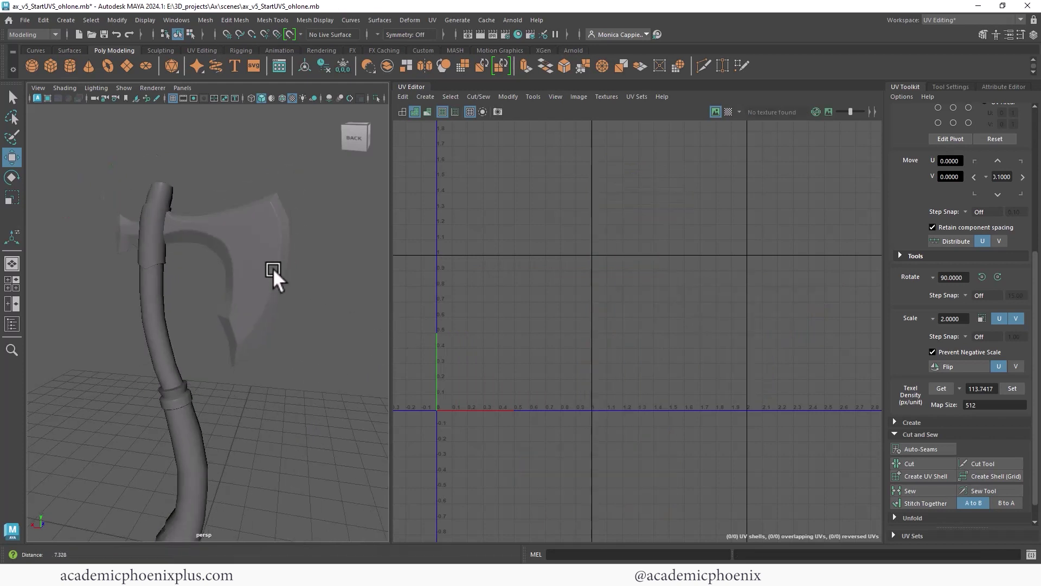
left_click(256, 278)
left_click_drag(143, 222, 312, 399)
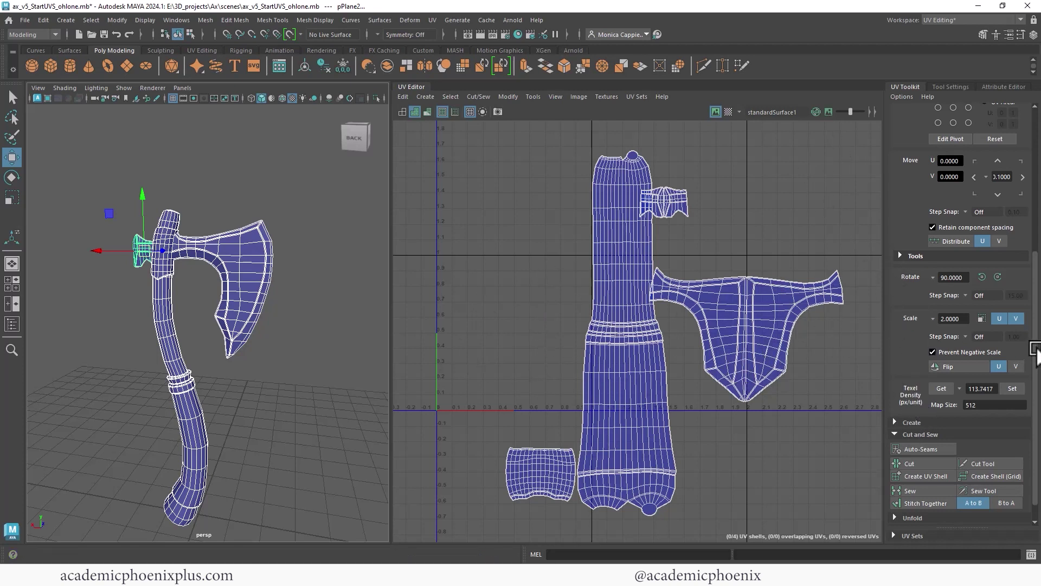
- Automatically lay out the UV shells of all selected axe parts inside the 0 to 1 tile
scroll(1027, 396, "down", 1)
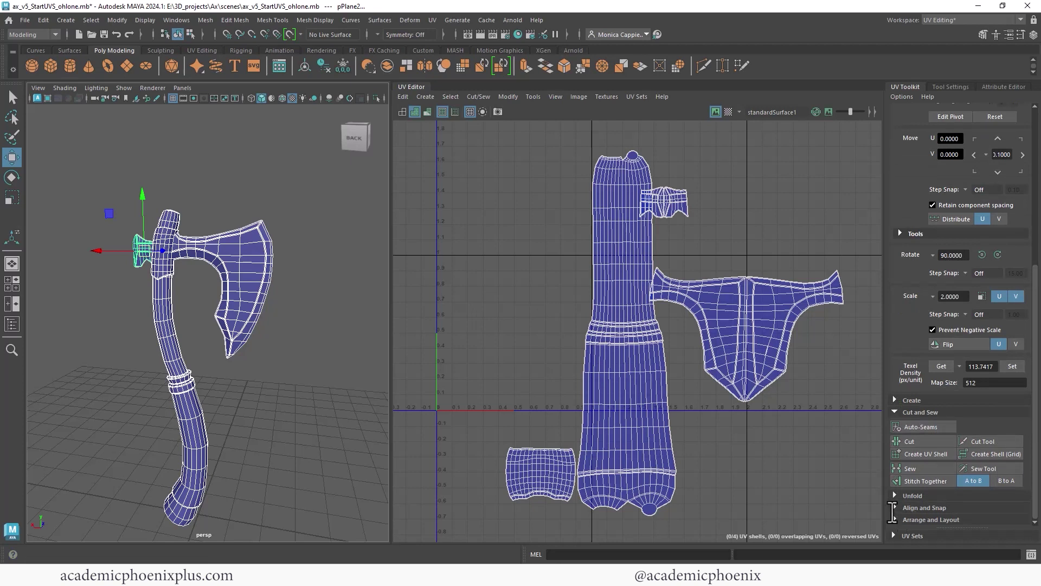
left_click(895, 520)
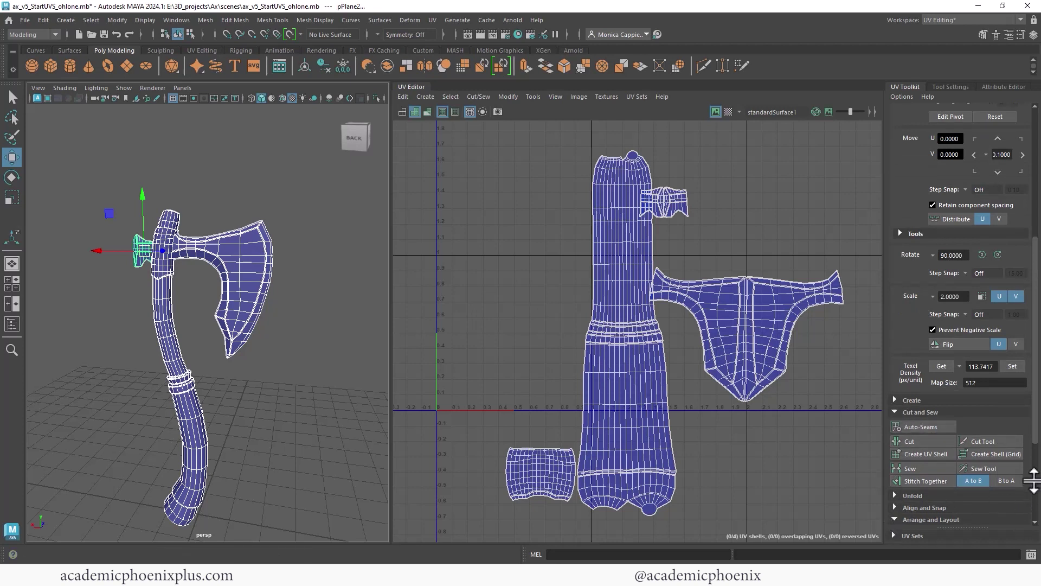
left_click_drag(1035, 434, 1027, 517)
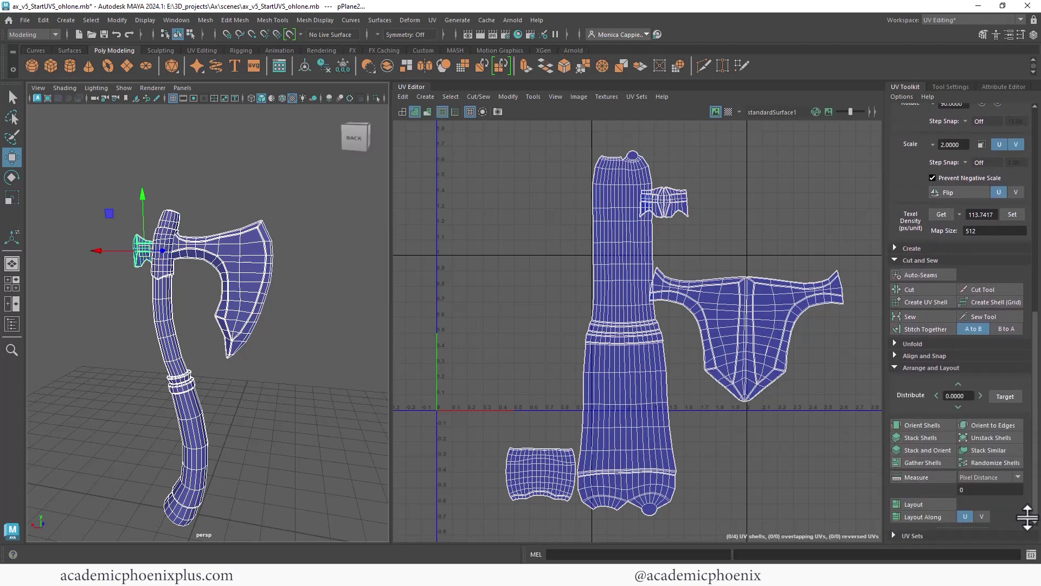
left_click(918, 504)
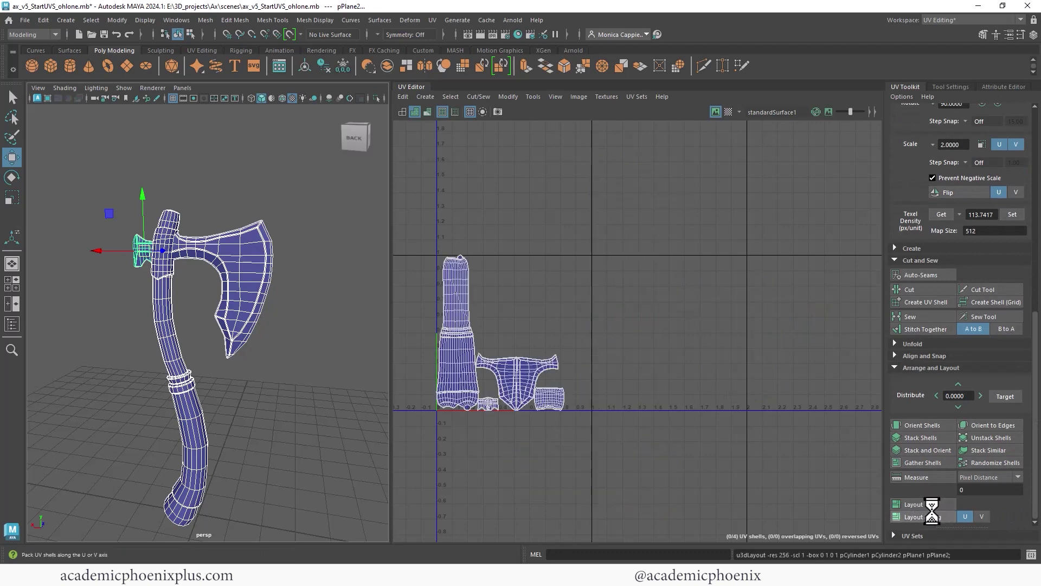
- Turn on the checker map and inspect the checker size across the blade, collar, poll and handle
left_click(729, 112)
right_click_drag(238, 305, 290, 330, "alt")
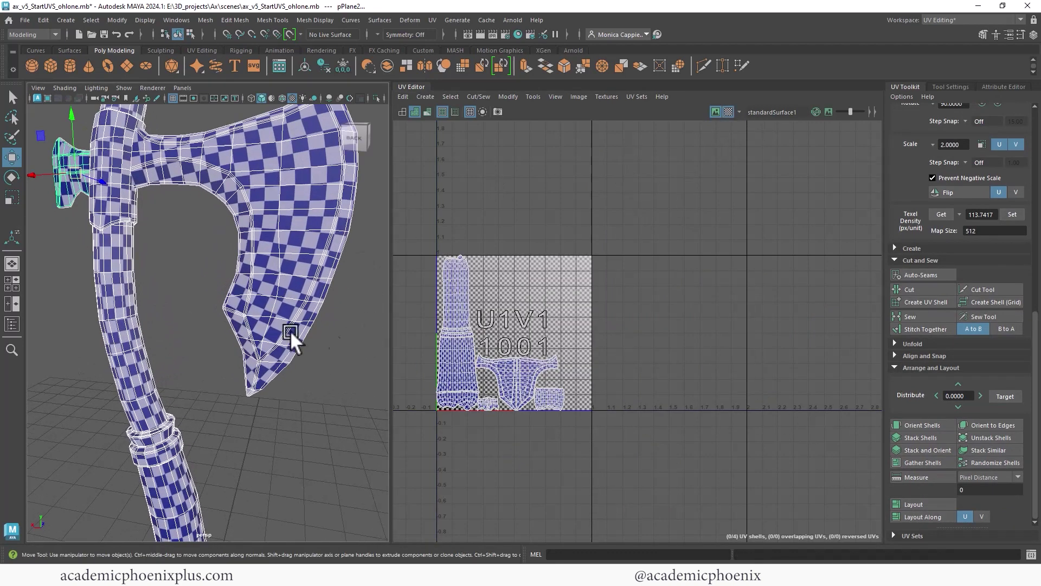
middle_click_drag(291, 330, 277, 330, "alt")
left_click_drag(277, 330, 254, 334, "alt")
right_click_drag(254, 334, 213, 317, "alt")
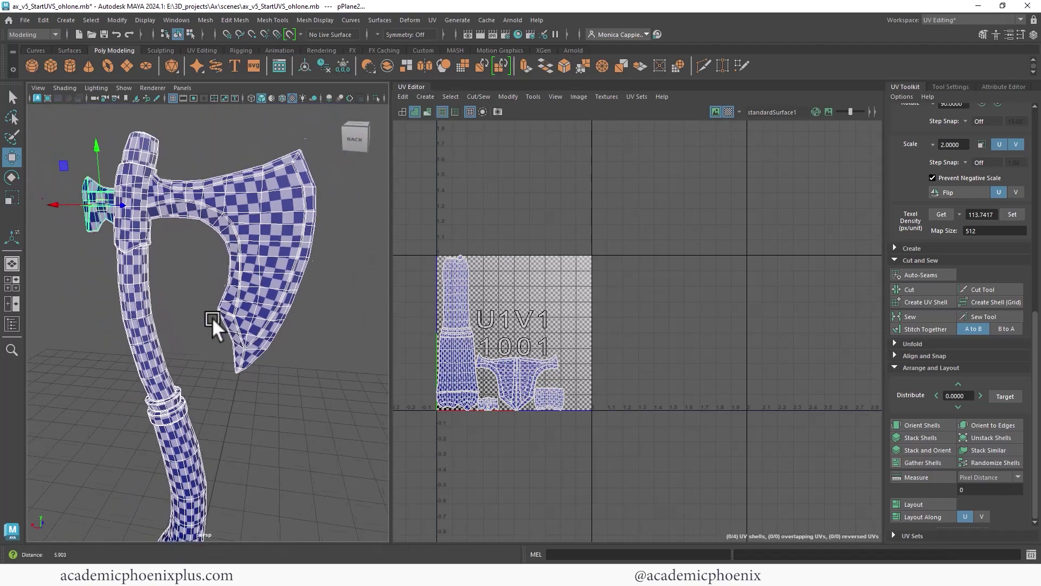
mouse_move(213, 317)
middle_mouse_down("alt")
mouse_move(226, 281)
mouse_move(218, 306)
middle_mouse_up("alt")
right_click_drag(218, 305, 327, 304, "alt")
right_click_drag(234, 314, 260, 307, "alt")
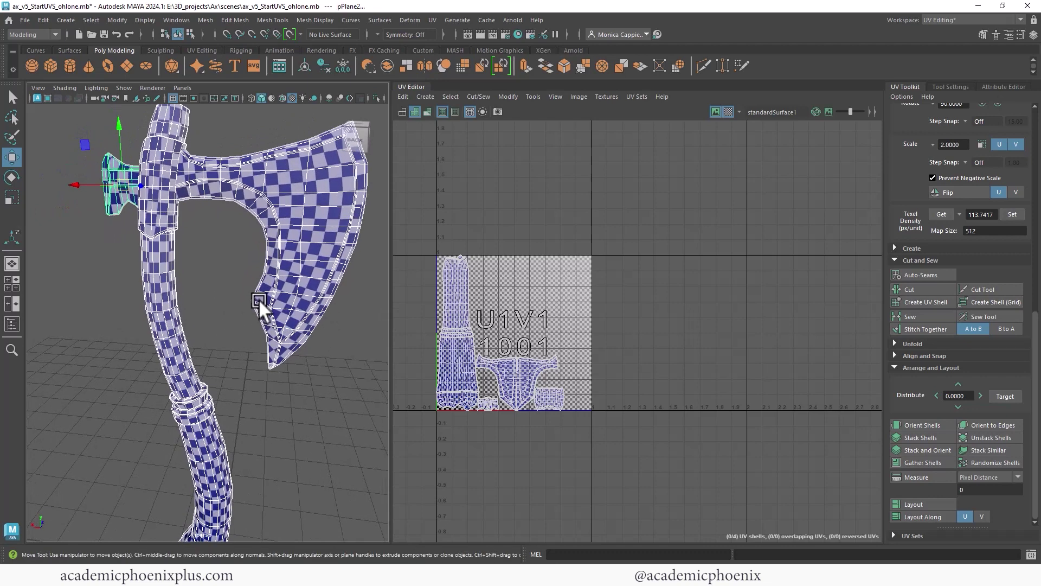
middle_click_drag(260, 307, 257, 324, "alt")
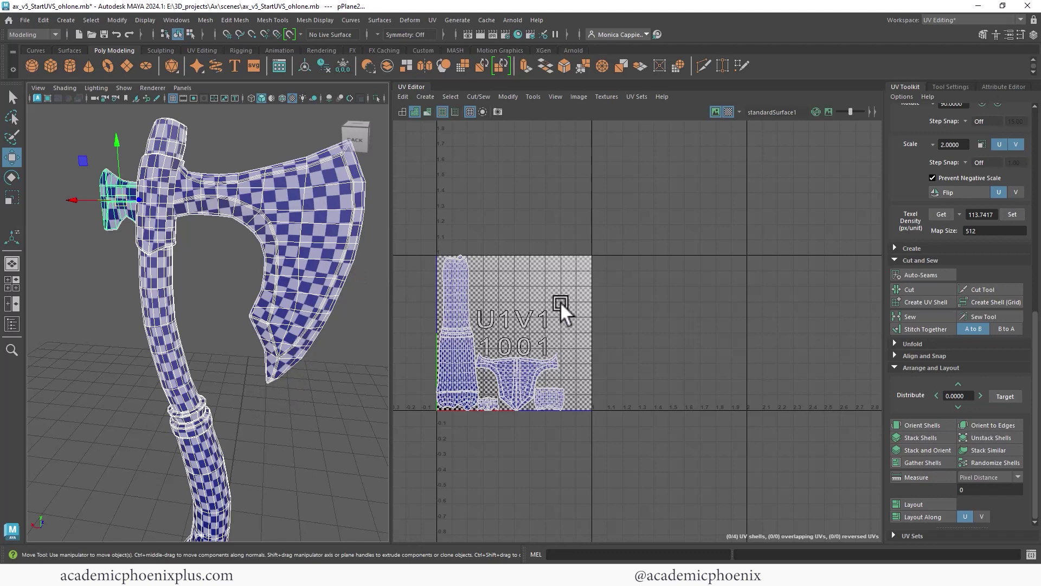
- Examine the unused space around the shells in the UV tile and the checker scale near the handle's ring
scroll(529, 279, "up", 3)
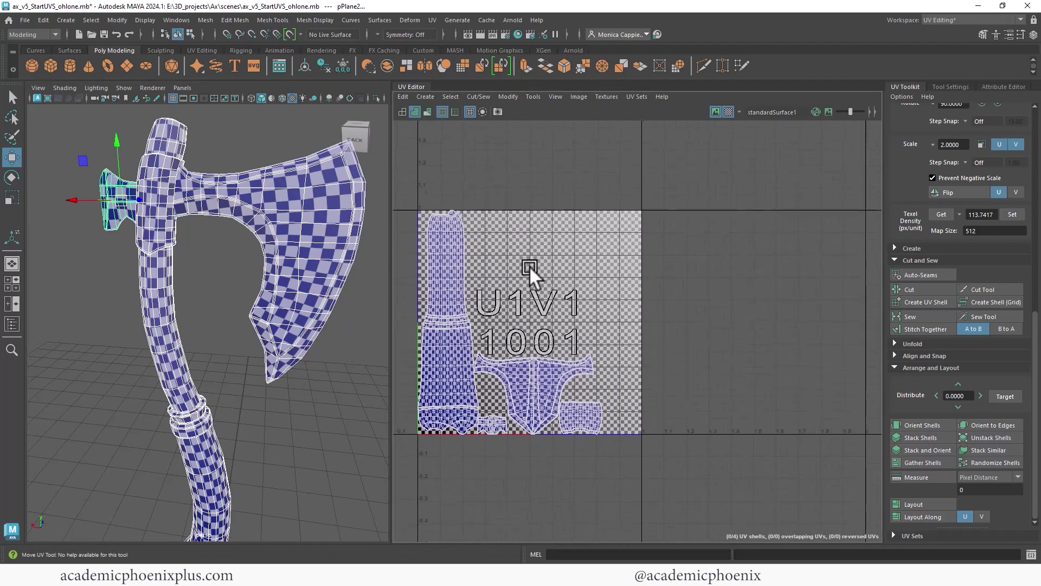
scroll(642, 270, "up", 2)
scroll(576, 295, "down", 2)
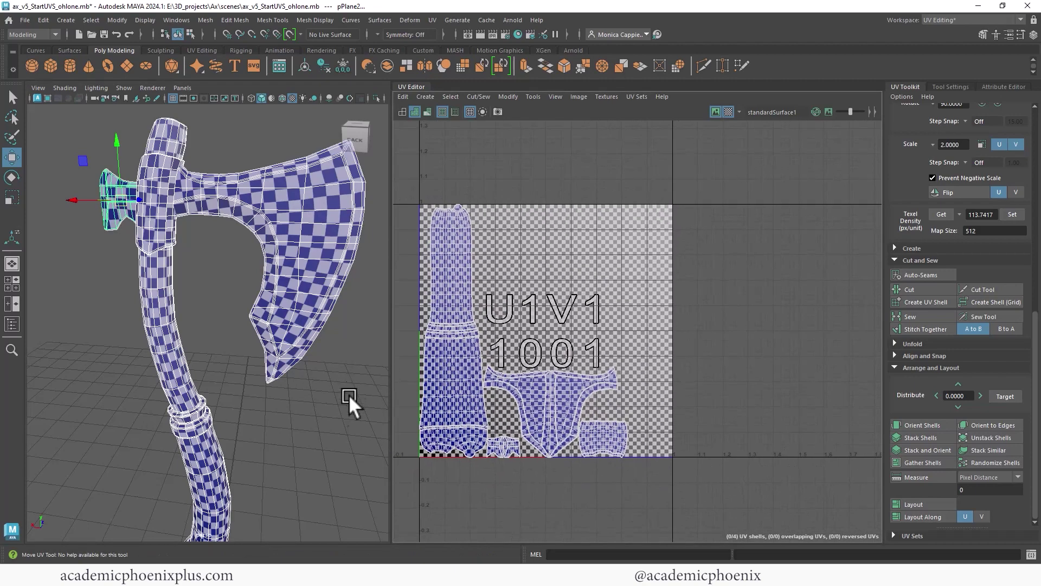
scroll(252, 360, "down", 4)
left_click_drag(223, 398, 280, 384, "alt")
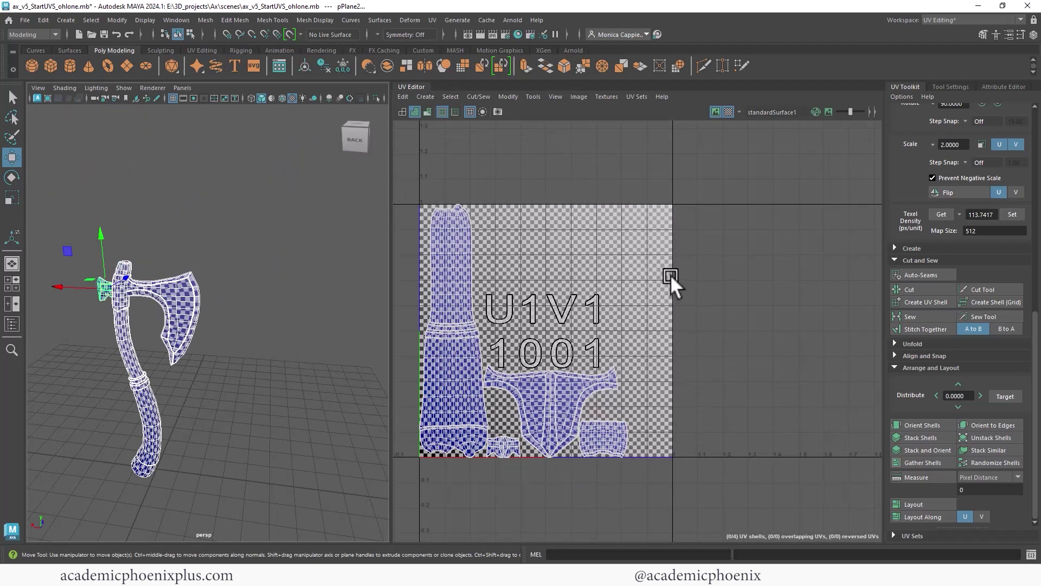
scroll(570, 325, "up", 2)
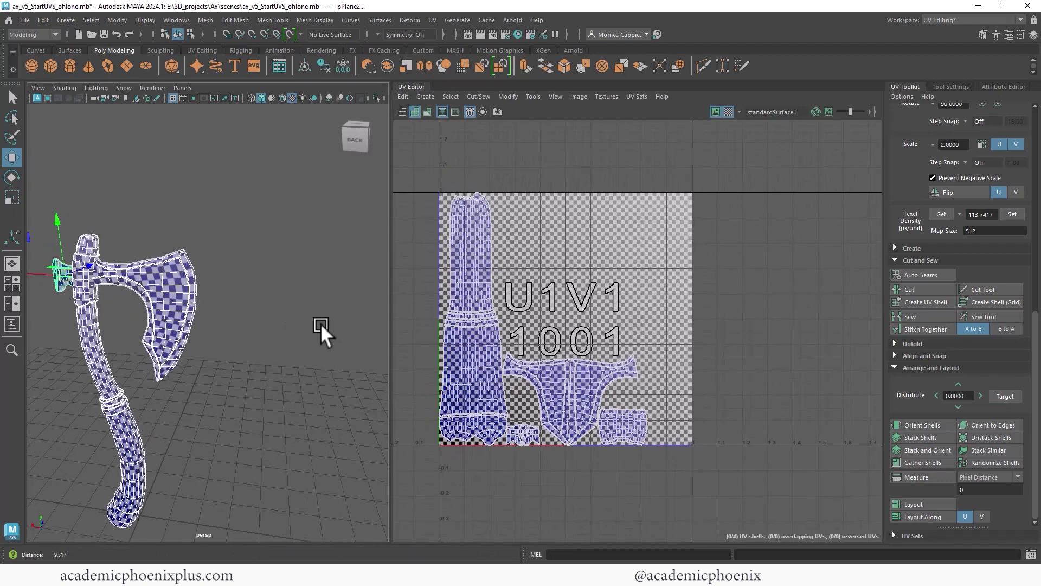
scroll(304, 344, "up", 3)
left_click_drag(288, 366, 285, 359, "alt")
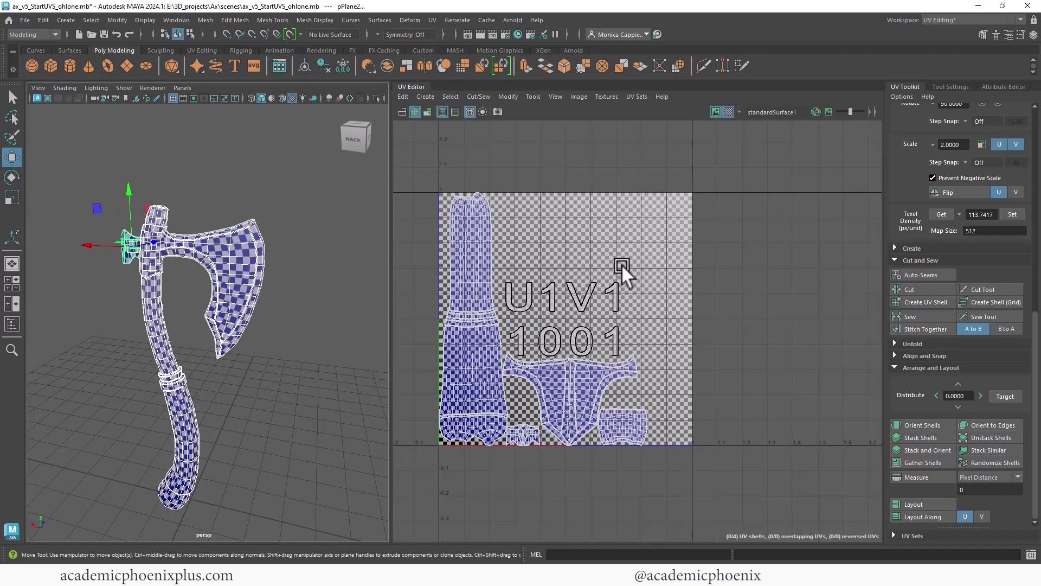
scroll(204, 333, "up", 8)
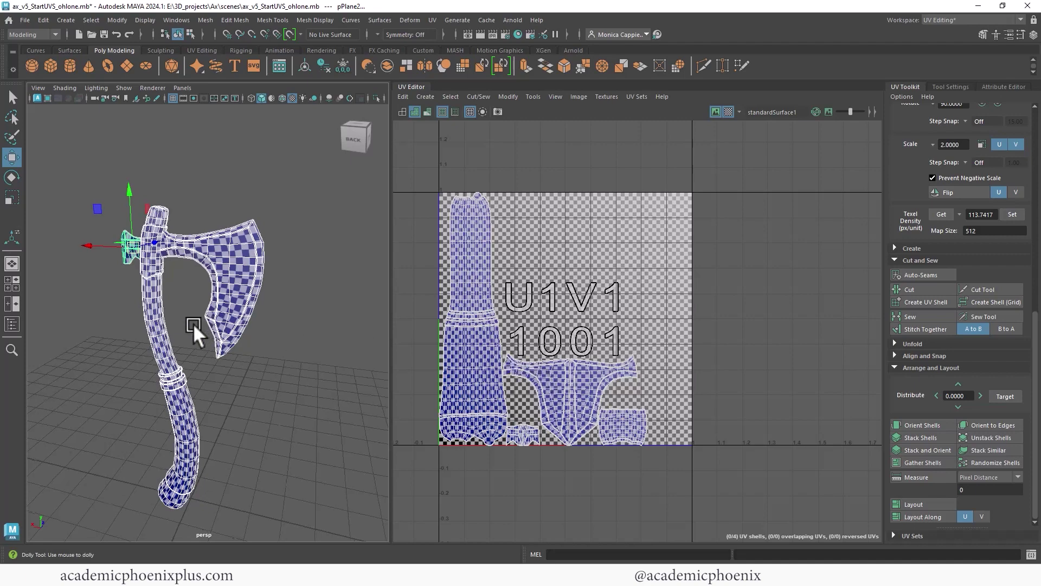
right_click_drag(289, 330, 340, 317, "alt")
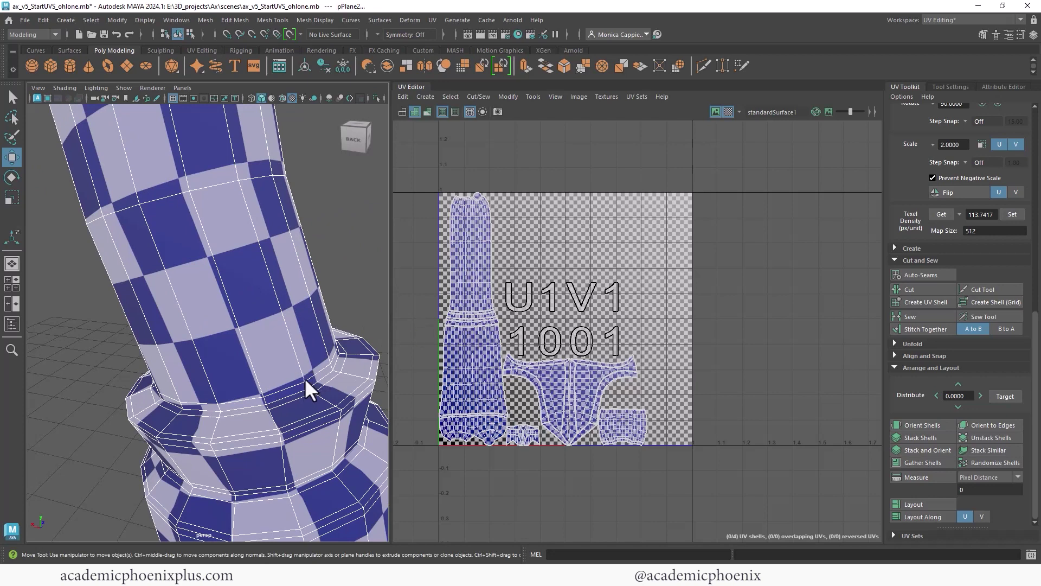
- Cut the handle's UVs along the edge loop just above its ring and move the upper handle shell beside the lower one
right_click_drag(290, 258, 299, 228)
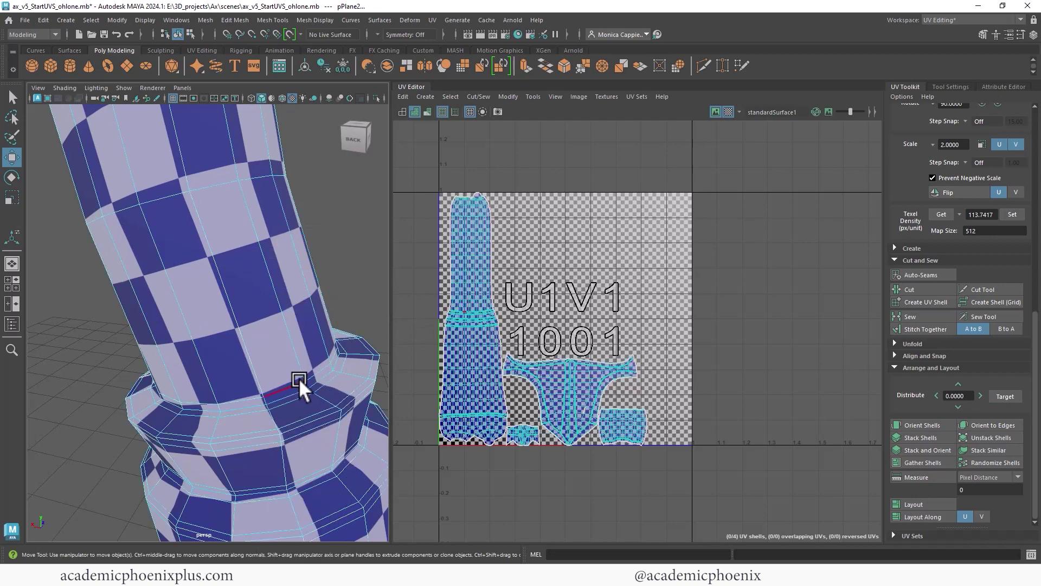
right_click_drag(298, 378, 363, 374, "alt")
middle_click_drag(363, 374, 268, 390, "alt")
left_click(241, 389)
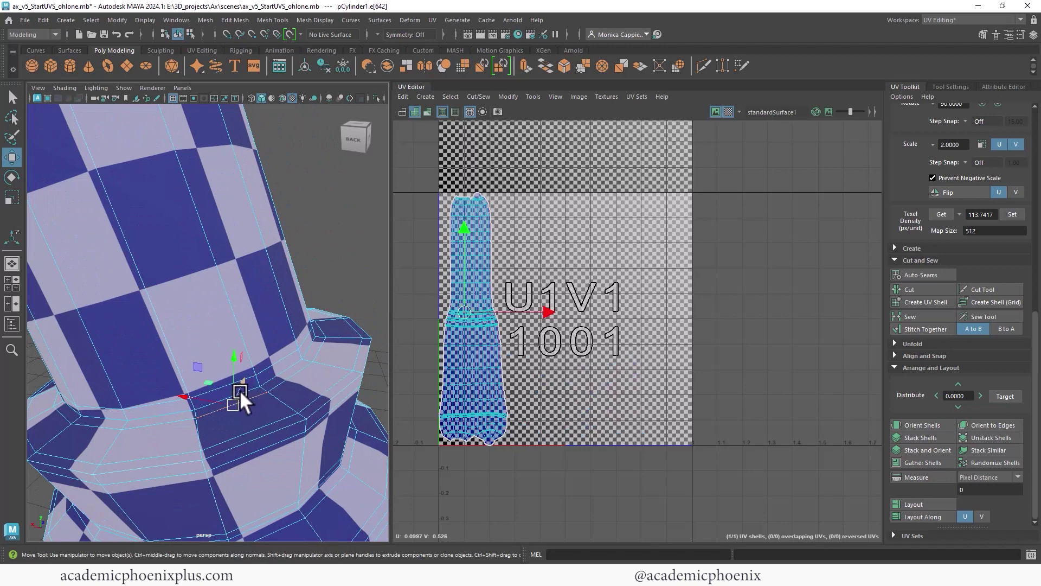
left_click(275, 373)
right_click_drag(274, 373, 207, 250, "alt")
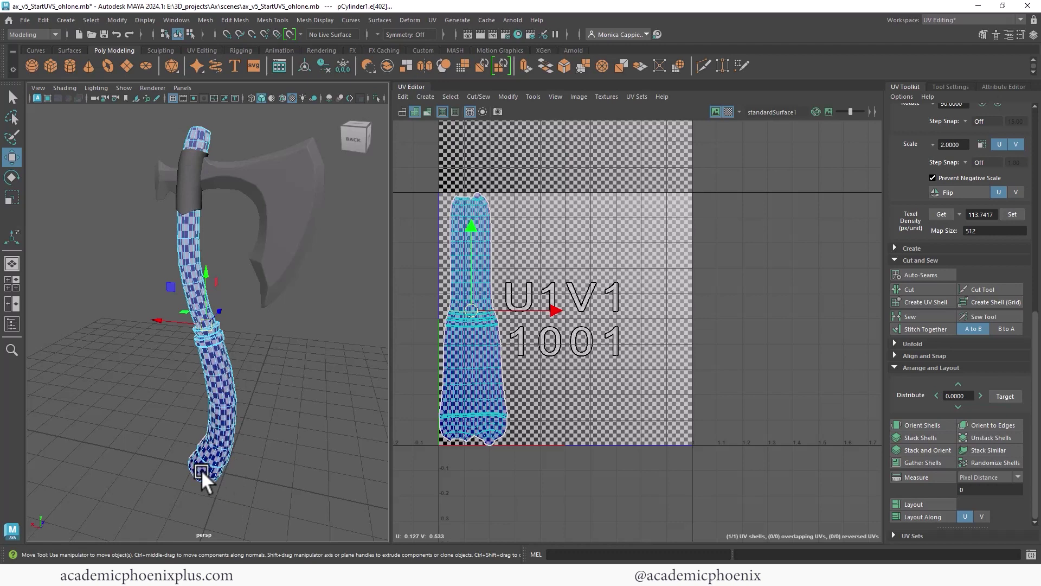
right_click_drag(531, 297, 651, 284, "alt")
middle_click_drag(499, 293, 555, 291, "alt")
right_click_drag(555, 290, 604, 300, "alt")
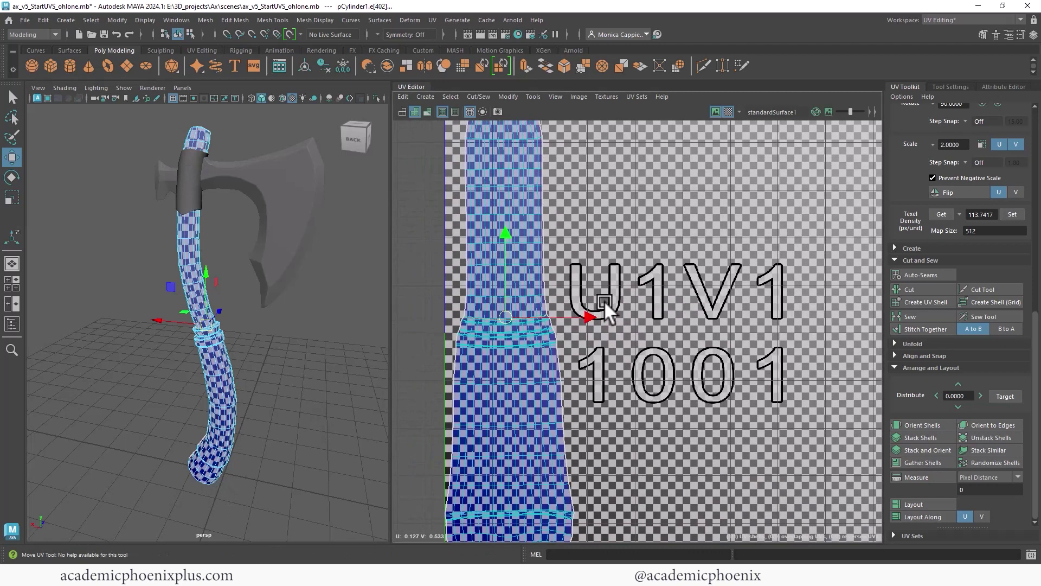
right_click_drag(535, 312, 458, 272, "shift")
left_click(490, 281)
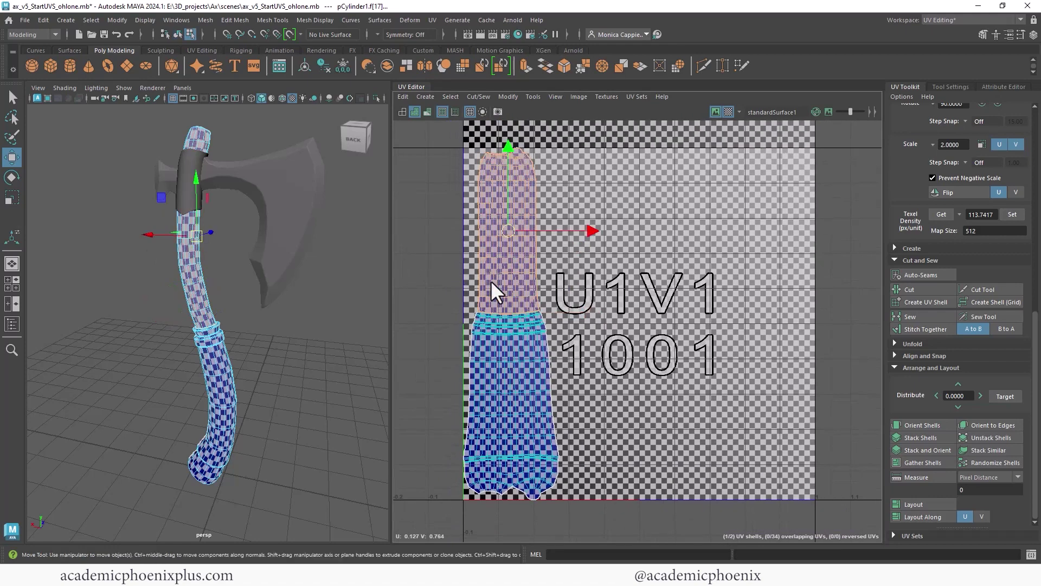
left_click_drag(509, 242, 603, 399)
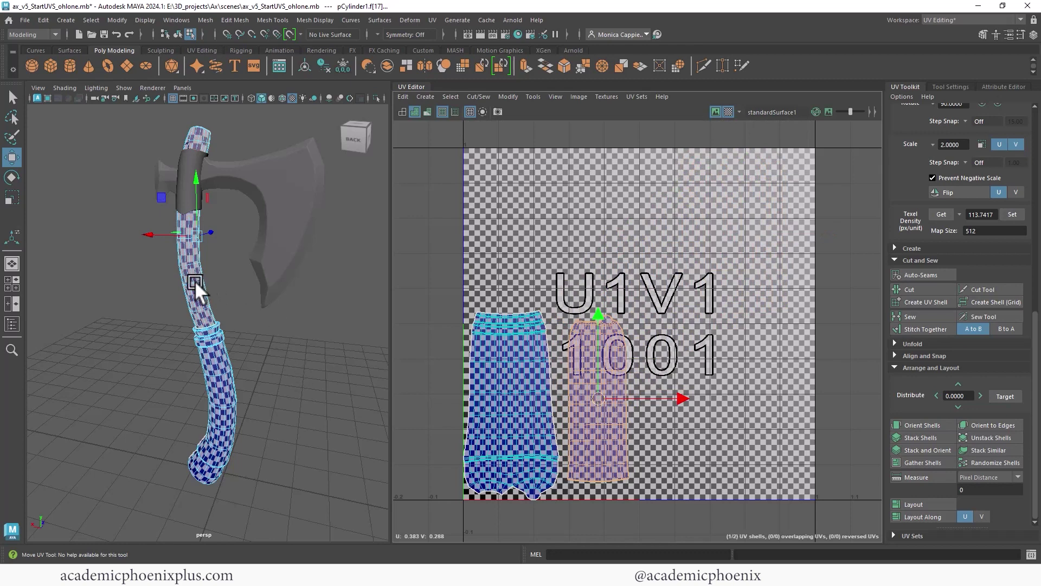
- Select the axe blade and uniformly enlarge its whole UV shell
right_click_drag(194, 279, 259, 230)
left_click(279, 243)
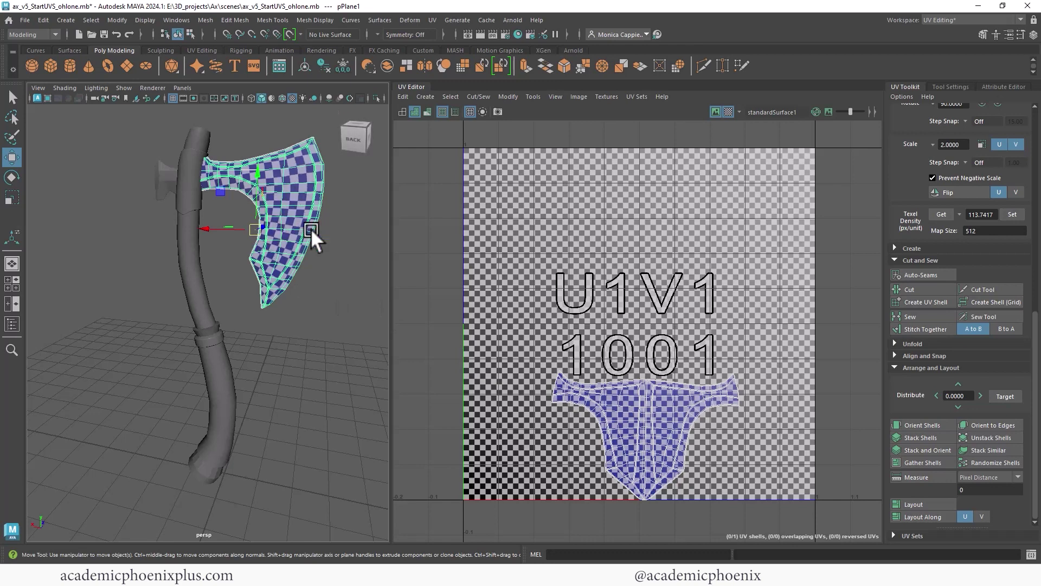
right_click_drag(663, 418, 668, 437)
key("r")
left_click_drag(646, 434, 672, 413)
key("w")
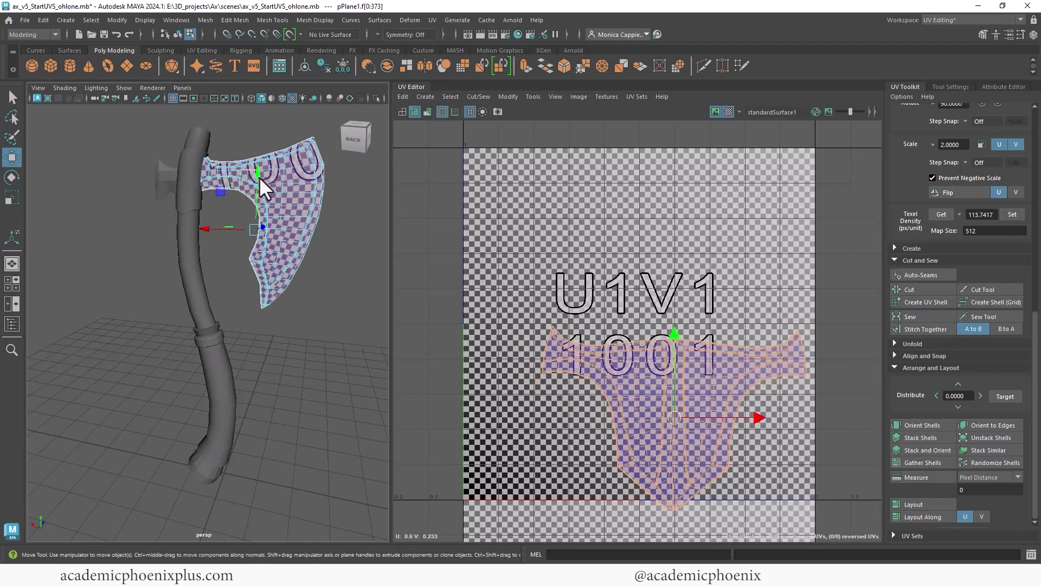
- Reselect all axe parts, get their average texel density at map size 512 and set it on every UV shell
right_click_drag(271, 174, 268, 163)
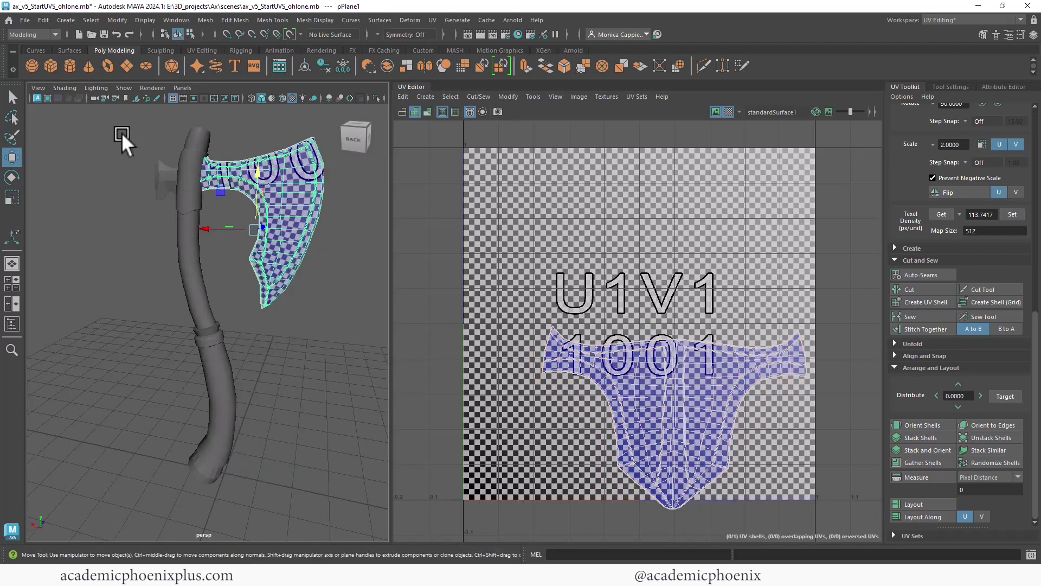
left_click_drag(128, 126, 324, 448)
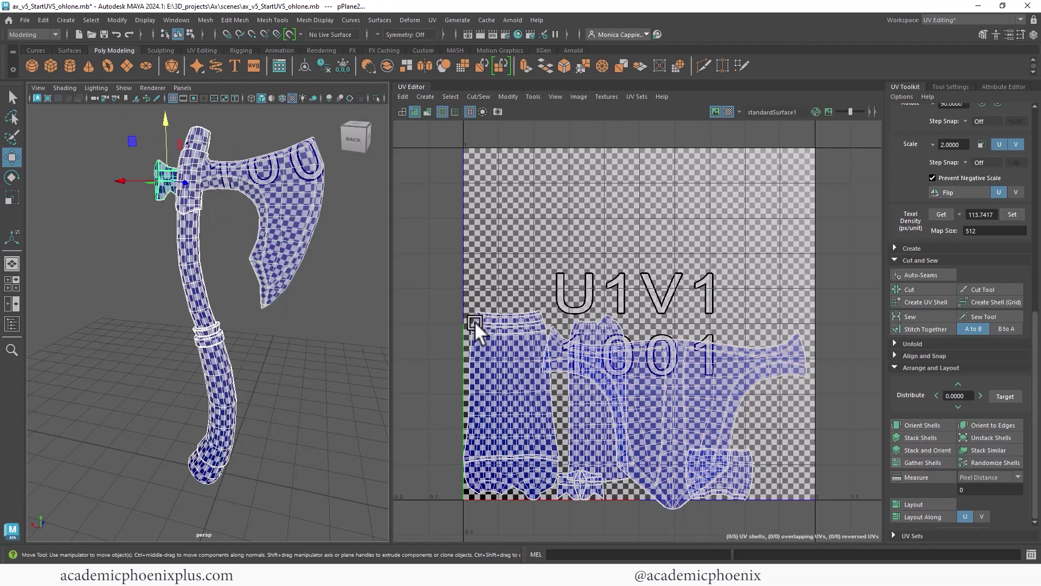
left_click(941, 214)
left_click(1012, 214)
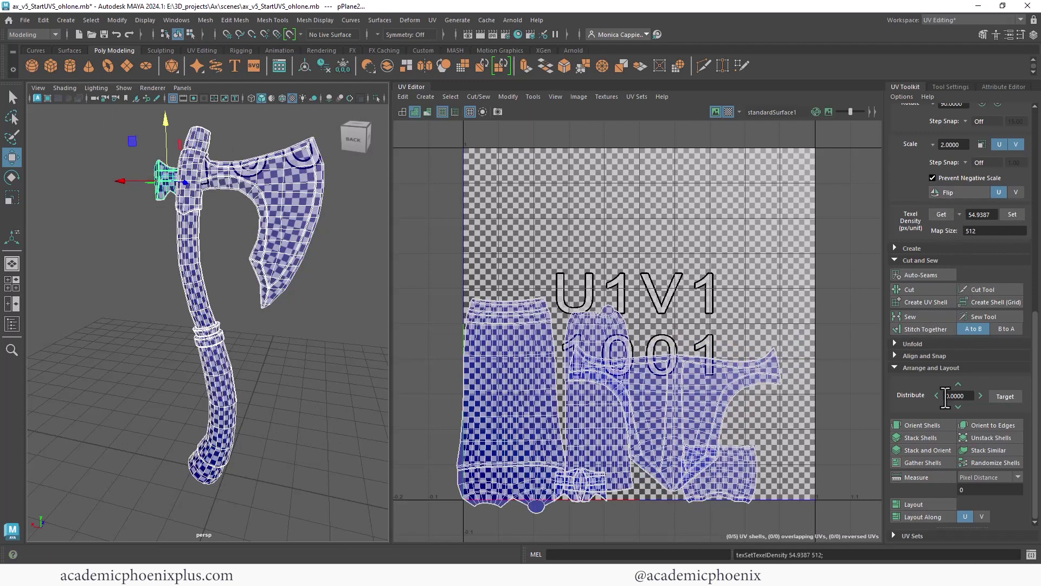
- Automatically repack all the axe's UV shells into the tile and inspect the checker pattern on the model
left_click(923, 504)
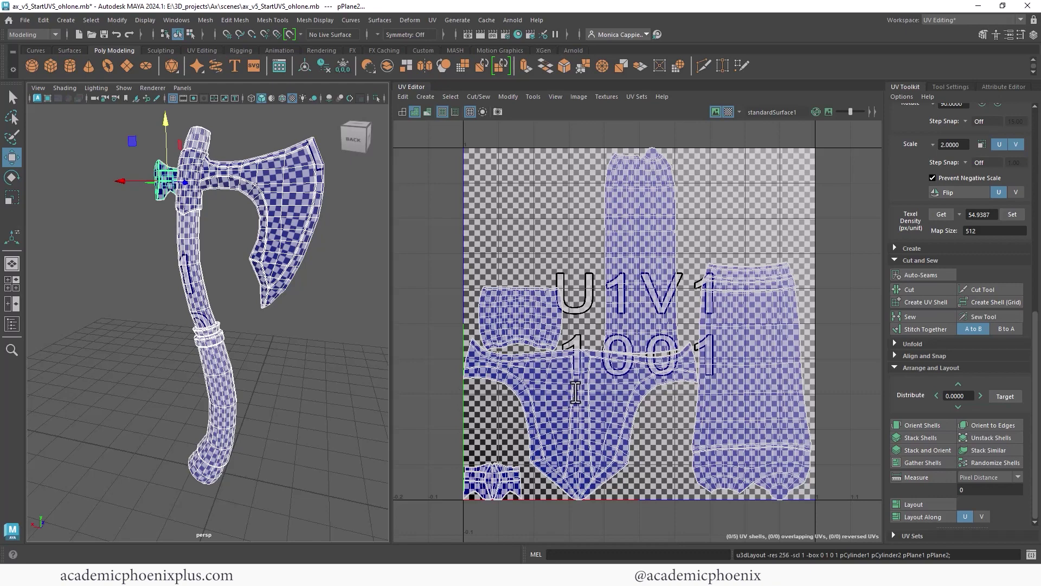
scroll(347, 337, "up", 6)
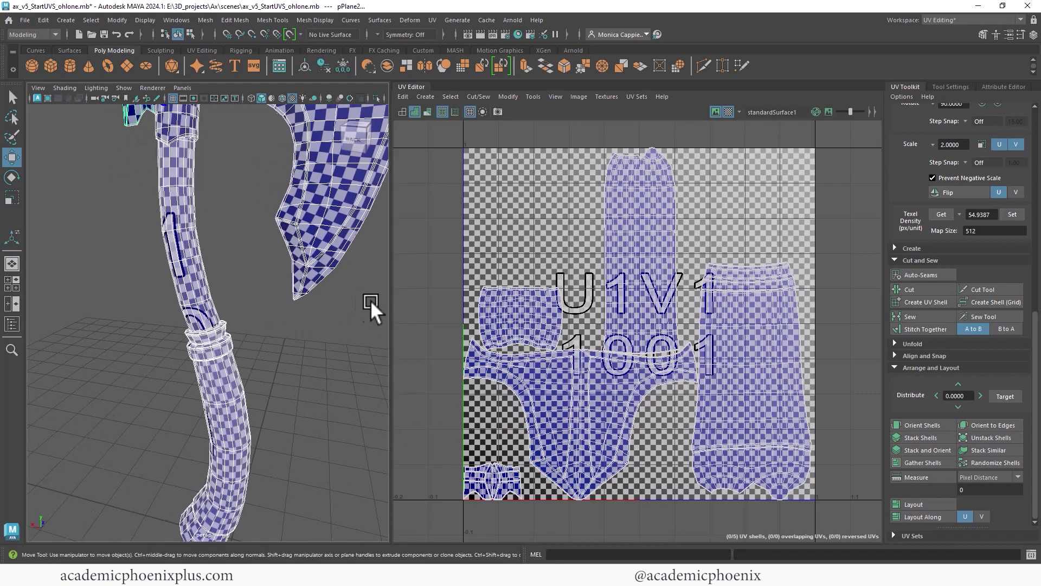
scroll(580, 332, "down", 1)
scroll(597, 353, "down", 1)
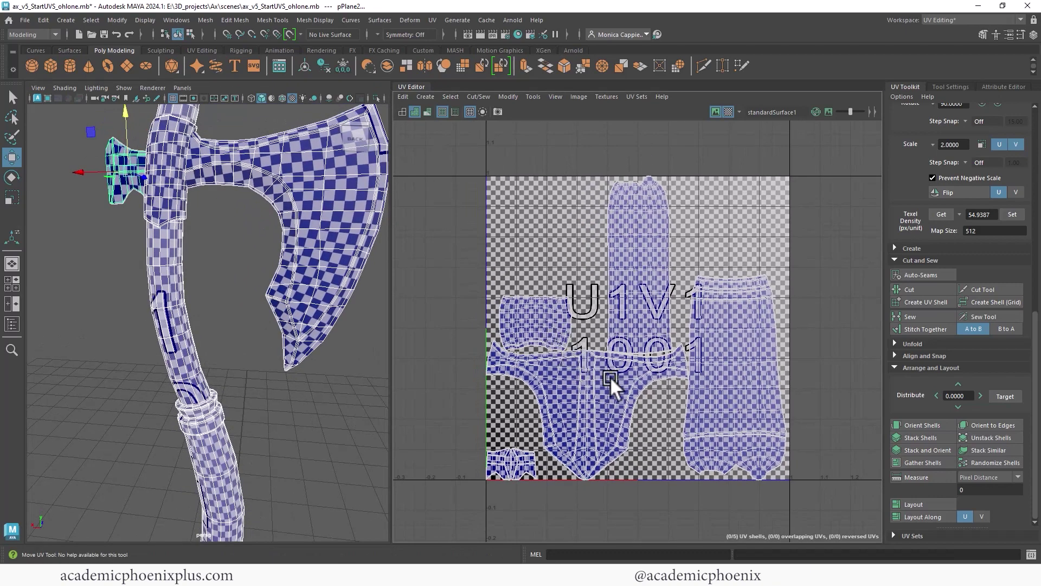
- Rearrange the shells by hand, with the blade at the tile's upper left, the upper handle beside the lower one and the collar above the poll
right_click_drag(571, 318, 571, 347)
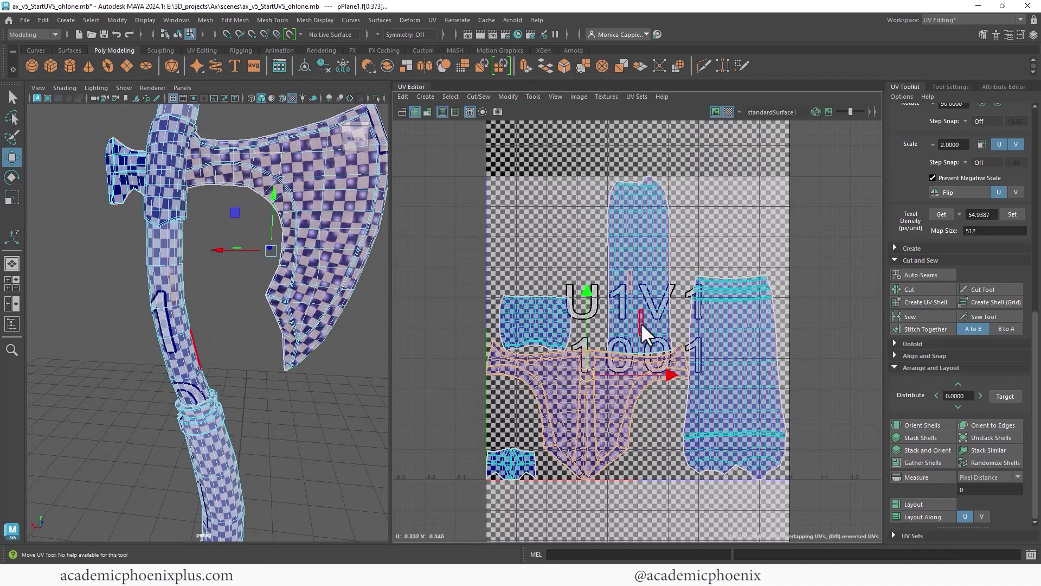
double_click(644, 324)
left_click_drag(640, 272, 605, 241)
left_click(601, 402)
left_click(525, 336)
left_click_drag(537, 321, 537, 413)
left_click(613, 253)
left_click_drag(607, 255, 592, 253)
- Nudge the handle shells toward the tile's right edge and slightly enlarge the blade's UV shell
left_click(738, 354)
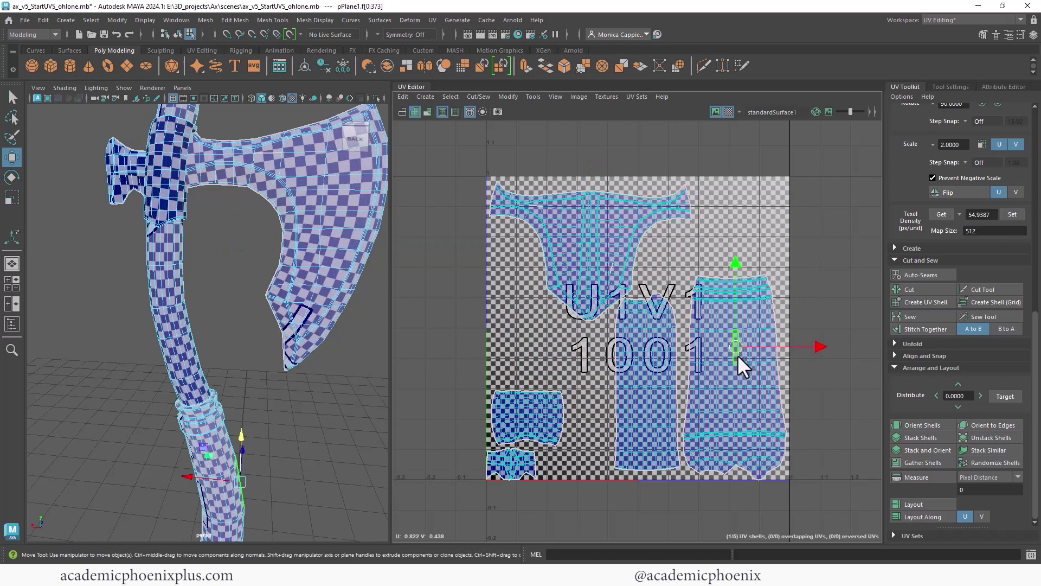
left_click(656, 412, "shift")
left_click(785, 376)
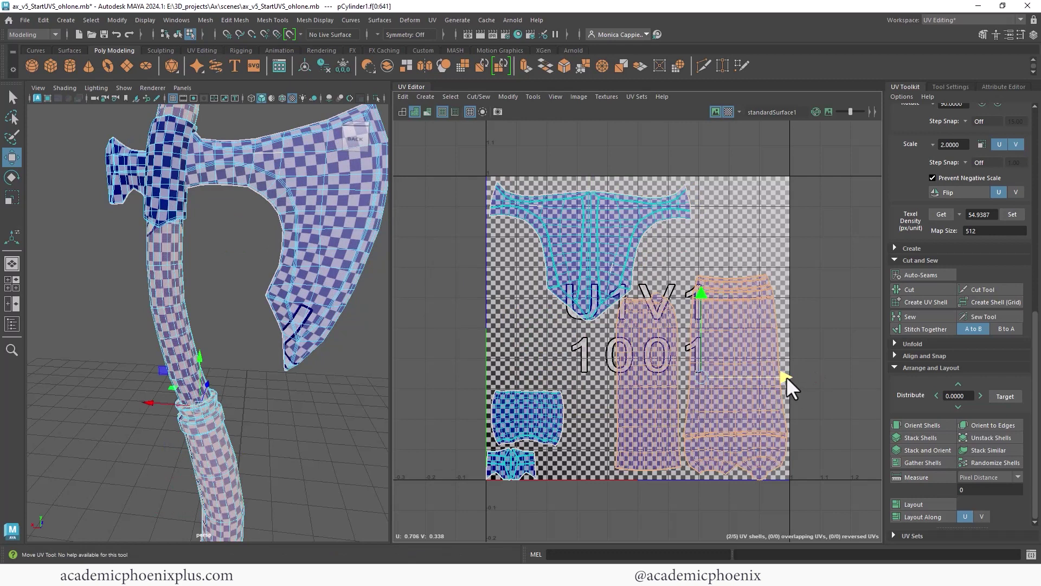
left_click(638, 405)
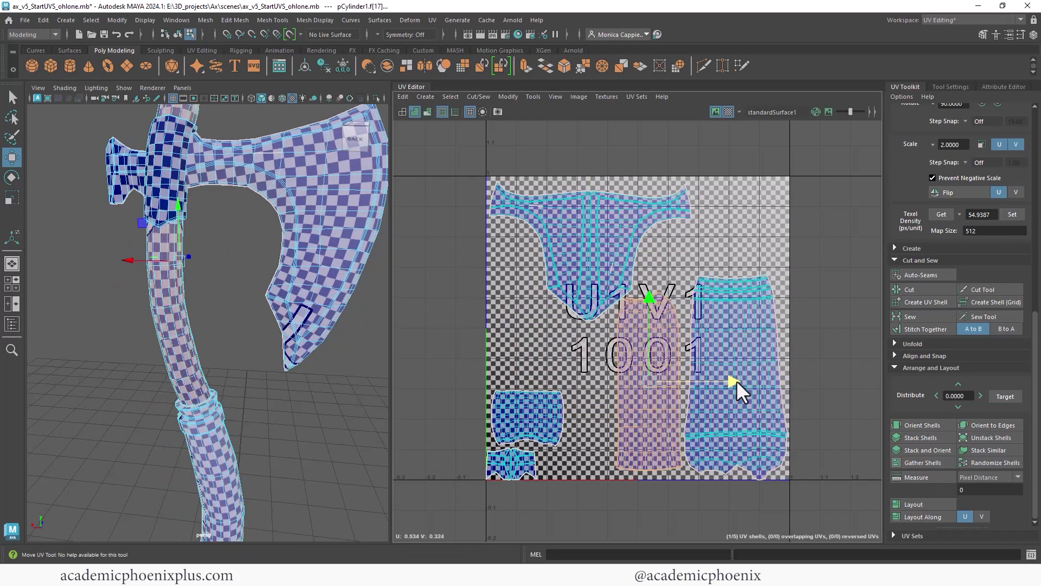
left_click(608, 293)
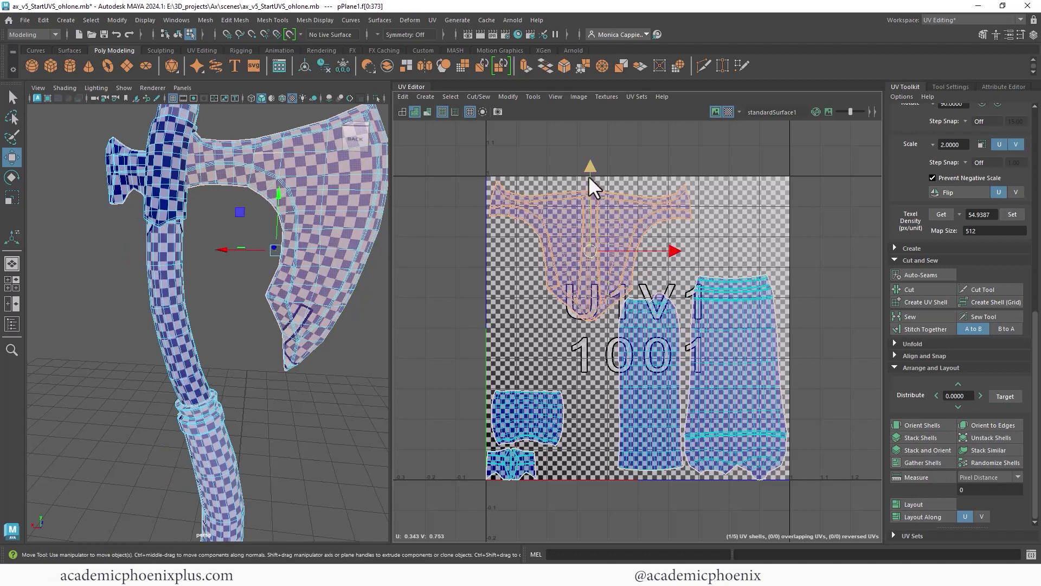
key("r")
left_click_drag(593, 246, 599, 251)
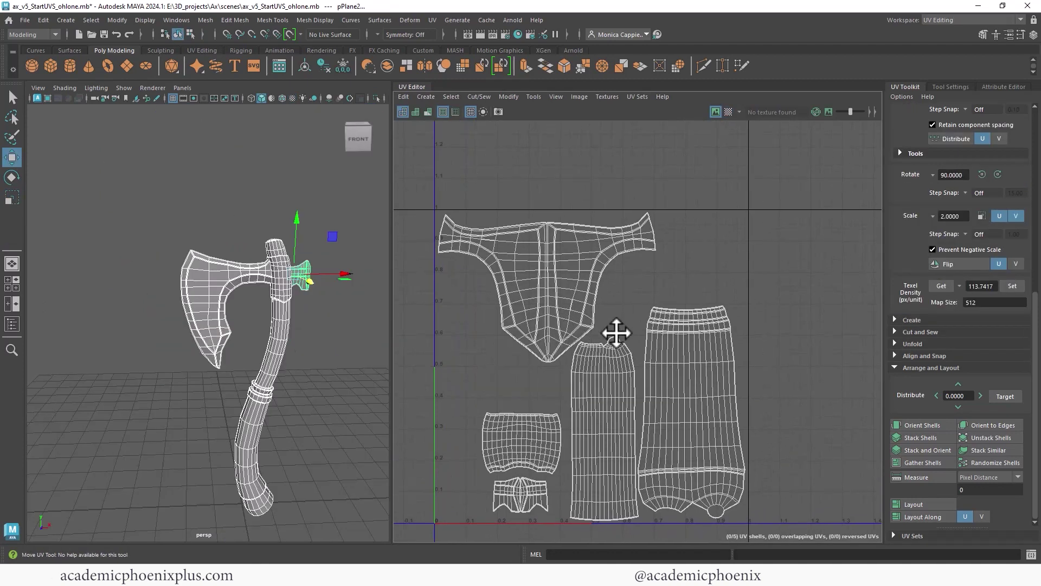
right_click_drag(631, 332, 639, 344, "alt")
middle_click_drag(619, 355, 658, 304, "alt")
right_click_drag(660, 293, 684, 293, "alt")
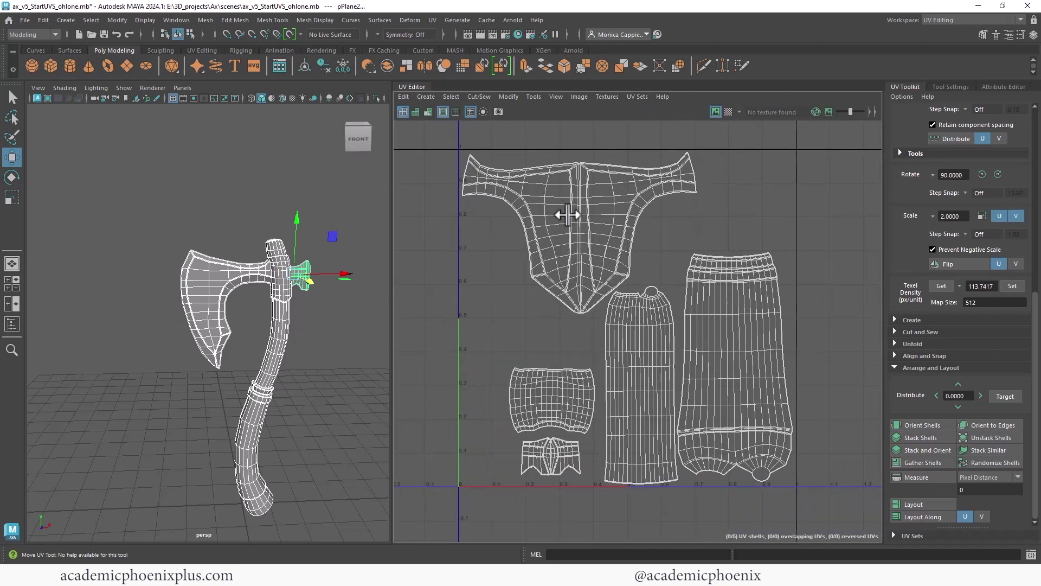